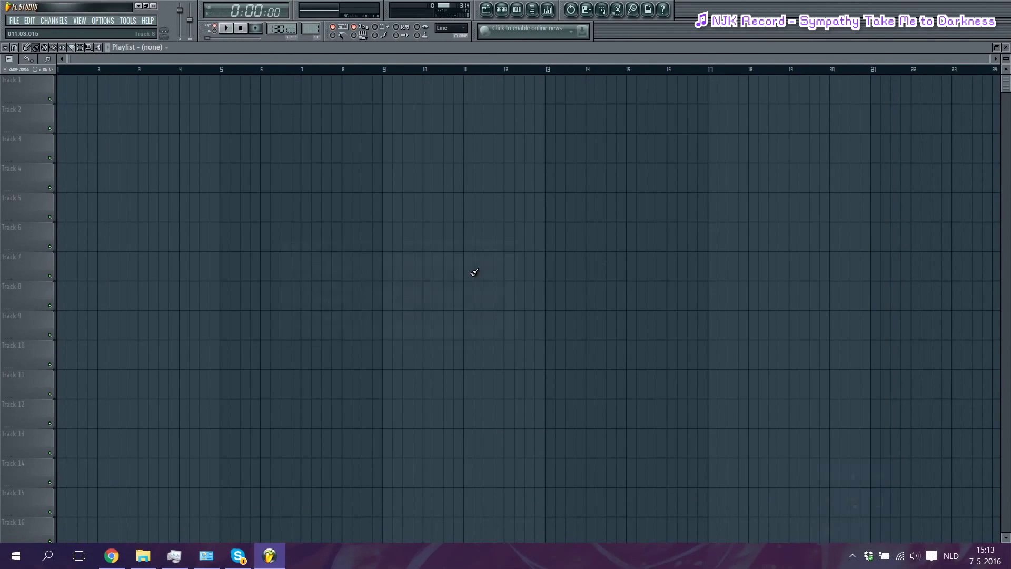
# Step: Show the Pattern 1 channel rack with Kick, Clap, Hat and Snare over the empty playlist
pyautogui.press('F6')
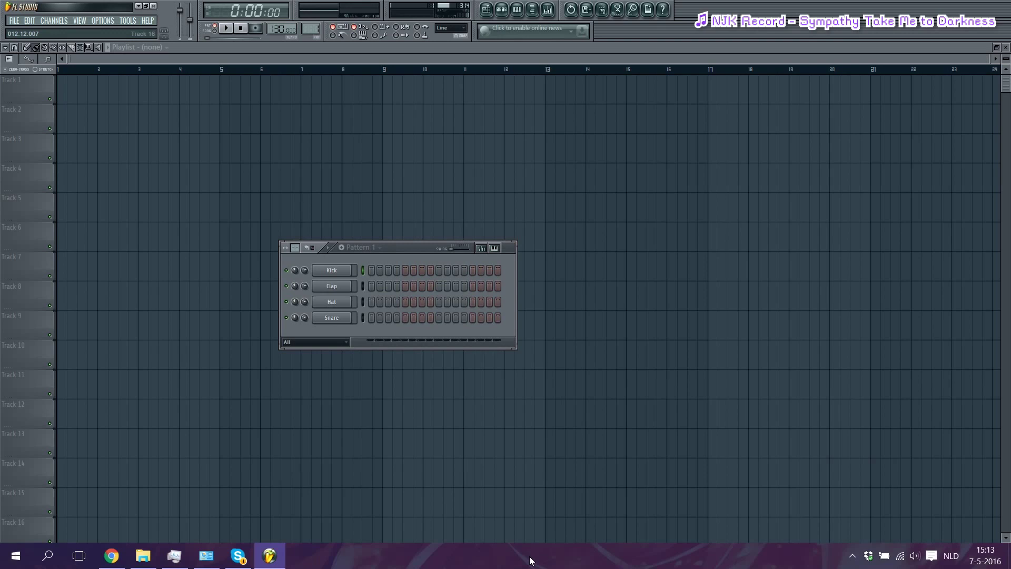
# Step: Drag '06. how low and low.mp3' from File Explorer onto playlist Track 1
pyautogui.click(487, 10)
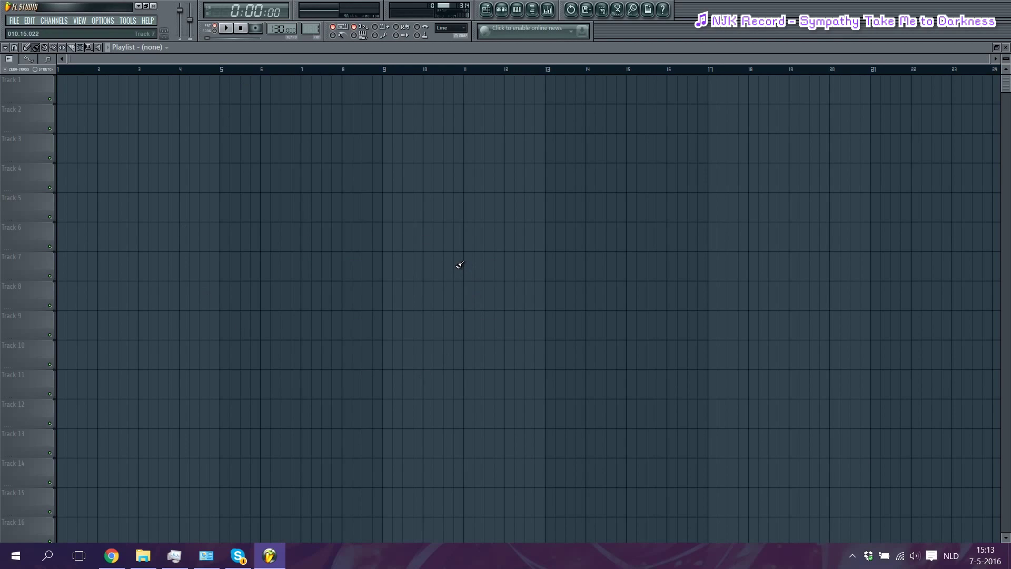
pyautogui.click(144, 559)
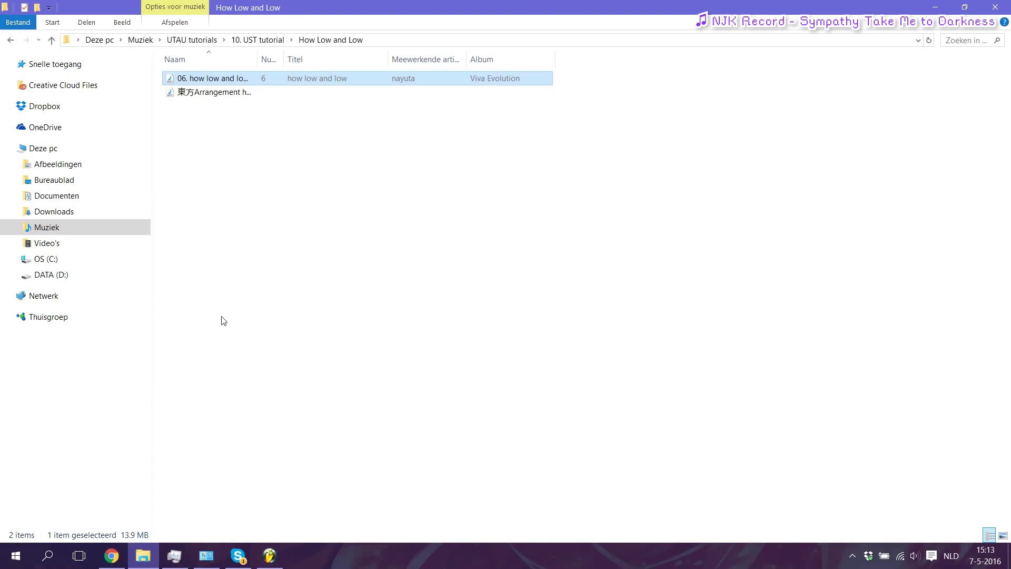
pyautogui.moveTo(200, 79); pyautogui.dragTo(182, 93)
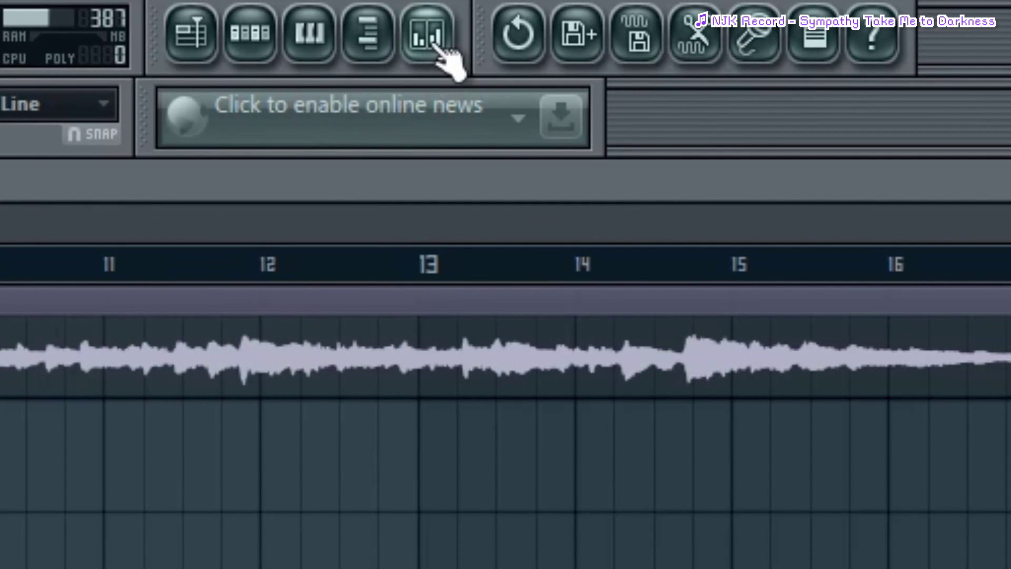
# Step: Link the song's channel to mixer Insert 1 via Link selected channels > To this track
pyautogui.click(437, 49)
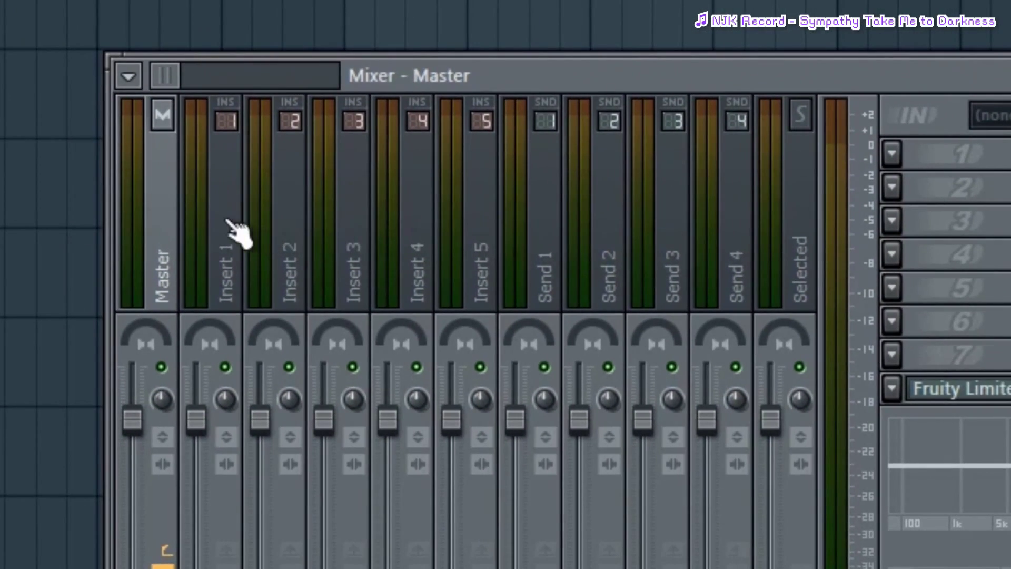
pyautogui.rightClick(224, 219)
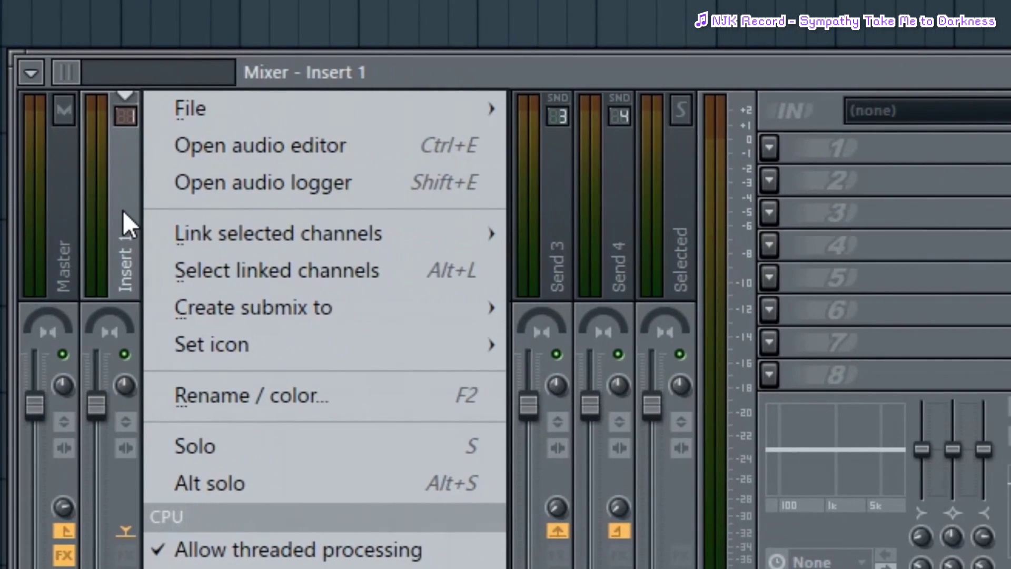
pyautogui.moveTo(208, 221)
pyautogui.click(601, 235)
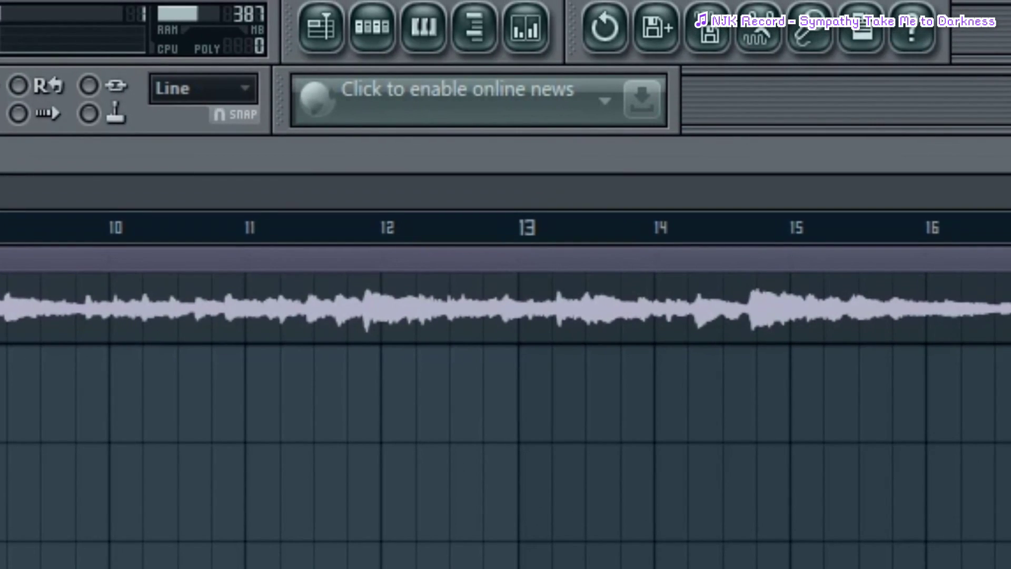
# Step: Show All channels in the channel rack and delete the Snare, Hat and Clap channels
pyautogui.click(380, 41)
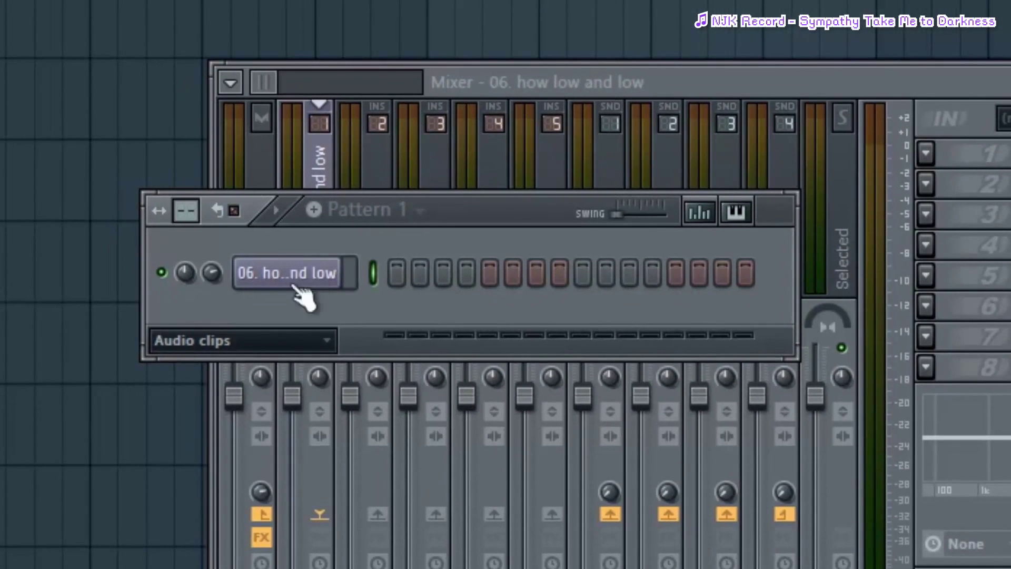
pyautogui.click(257, 340)
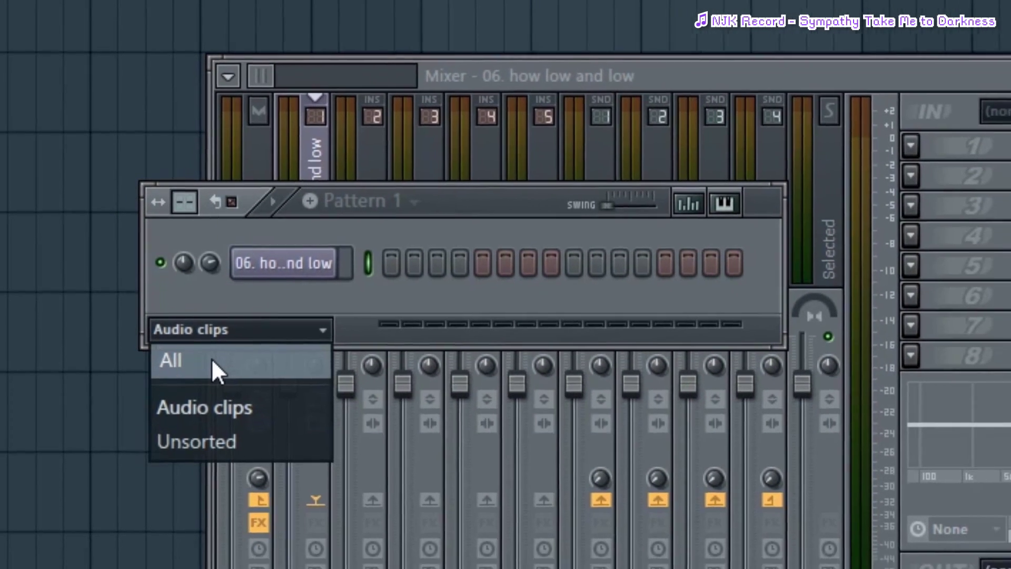
pyautogui.click(216, 371)
pyautogui.rightClick(250, 224)
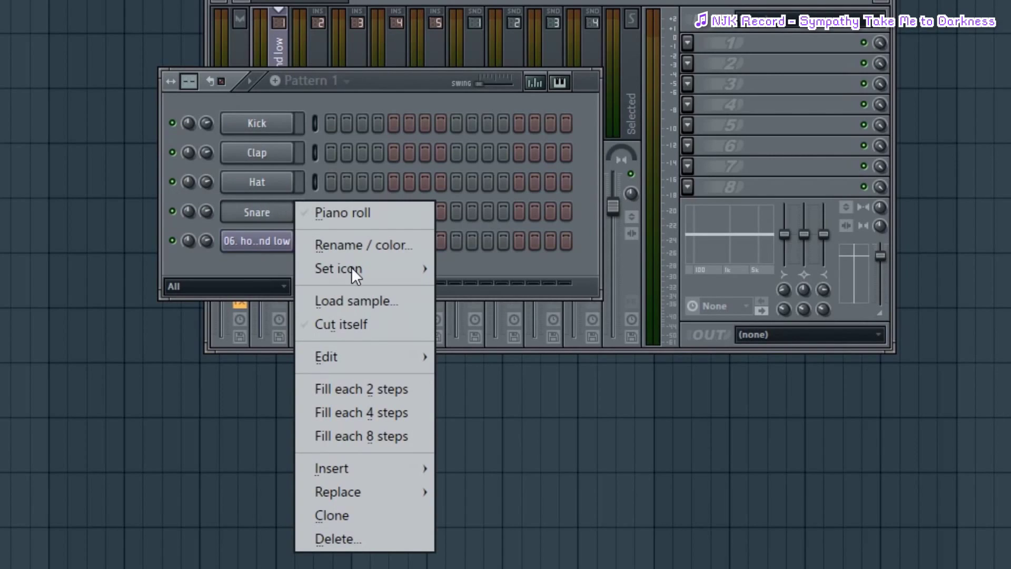
pyautogui.click(334, 537)
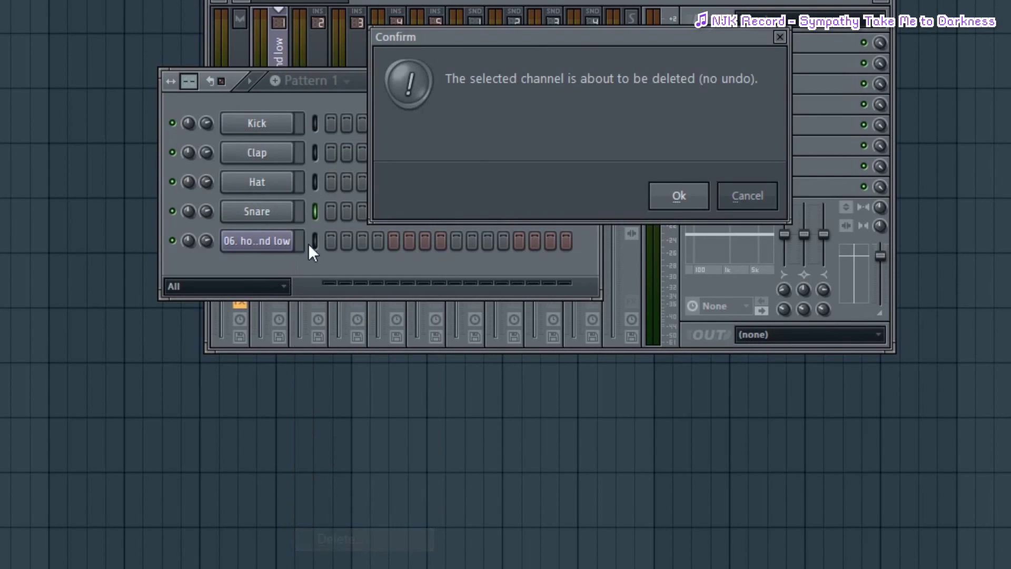
pyautogui.click(675, 198)
pyautogui.rightClick(258, 182)
pyautogui.click(366, 509)
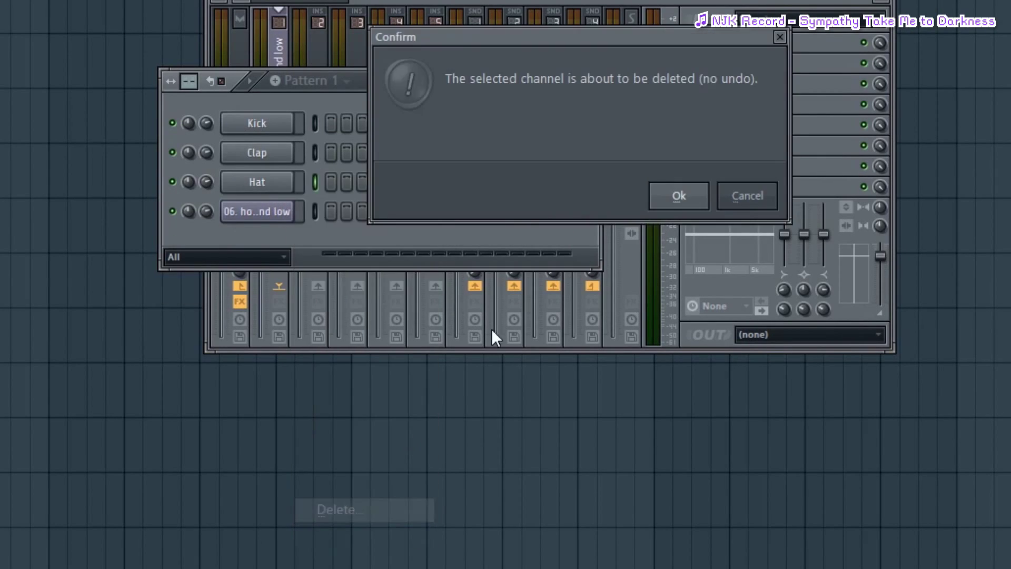
pyautogui.click(677, 201)
pyautogui.rightClick(284, 152)
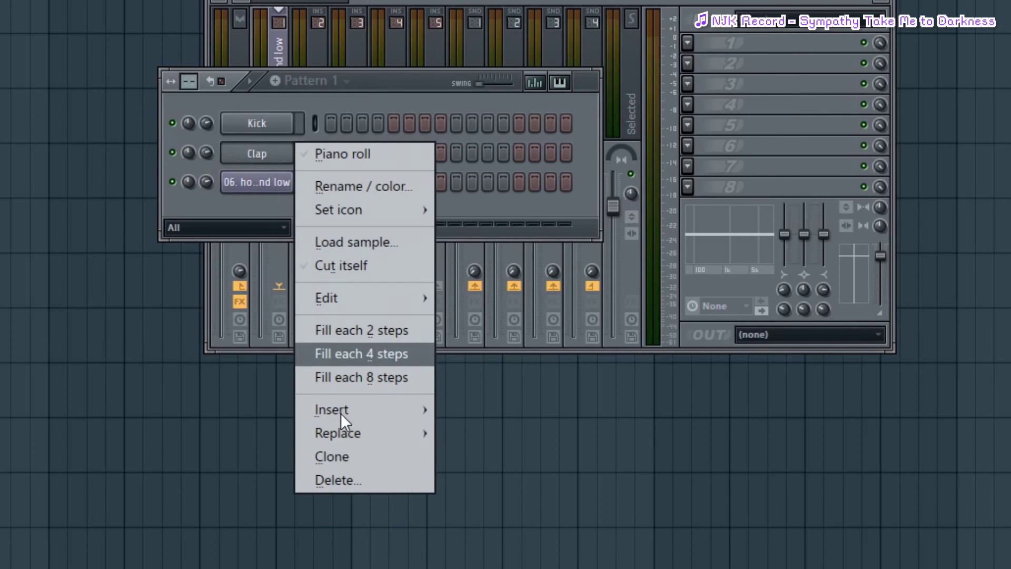
pyautogui.click(326, 478)
pyautogui.click(682, 206)
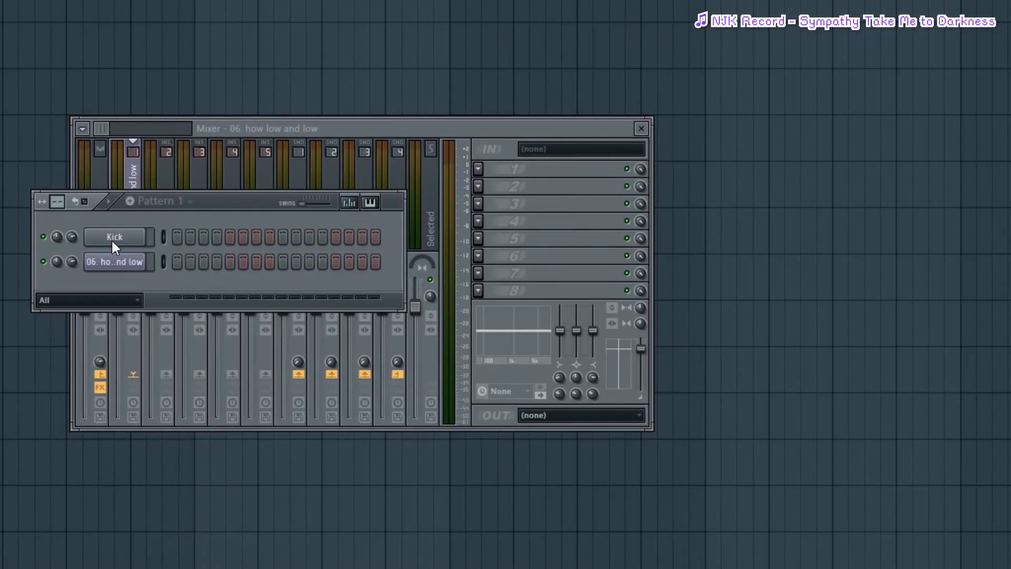
# Step: Replace the Kick channel with a 3x Osc synth
pyautogui.rightClick(113, 247)
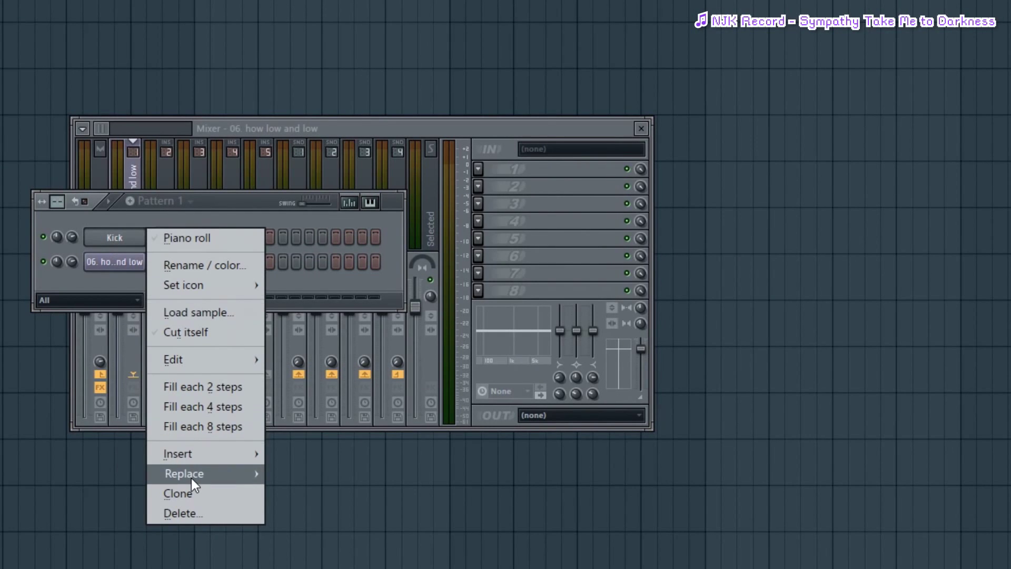
pyautogui.moveTo(207, 475)
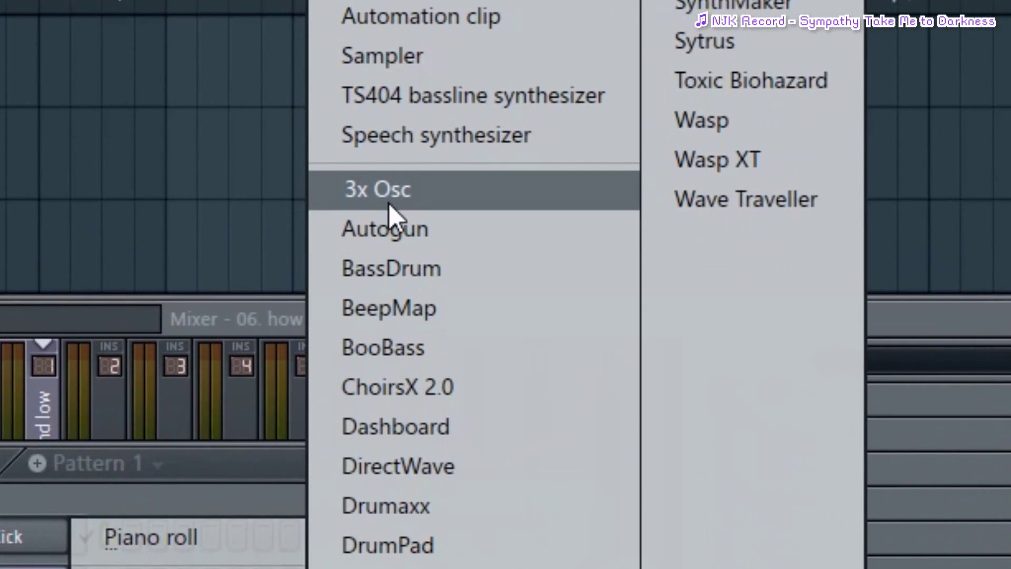
pyautogui.click(388, 203)
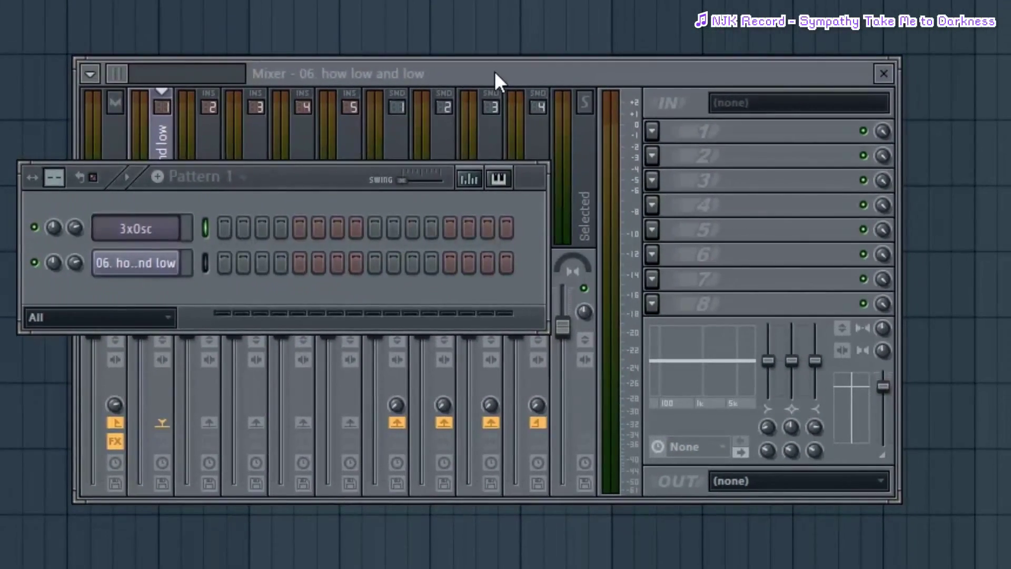
# Step: Link the 3x Osc channel to mixer Insert 2, named 3xOsc
pyautogui.click(885, 6)
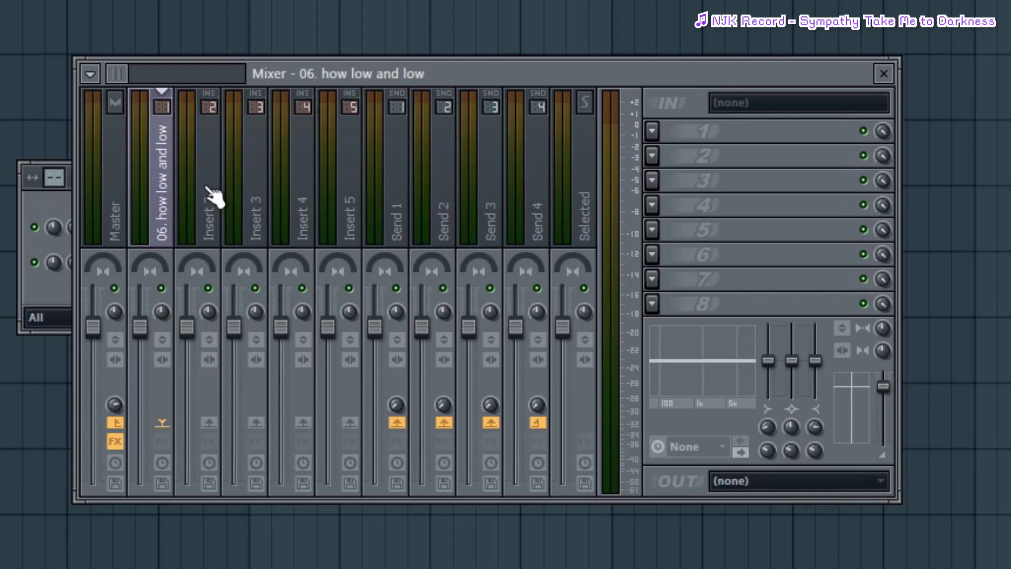
pyautogui.rightClick(205, 164)
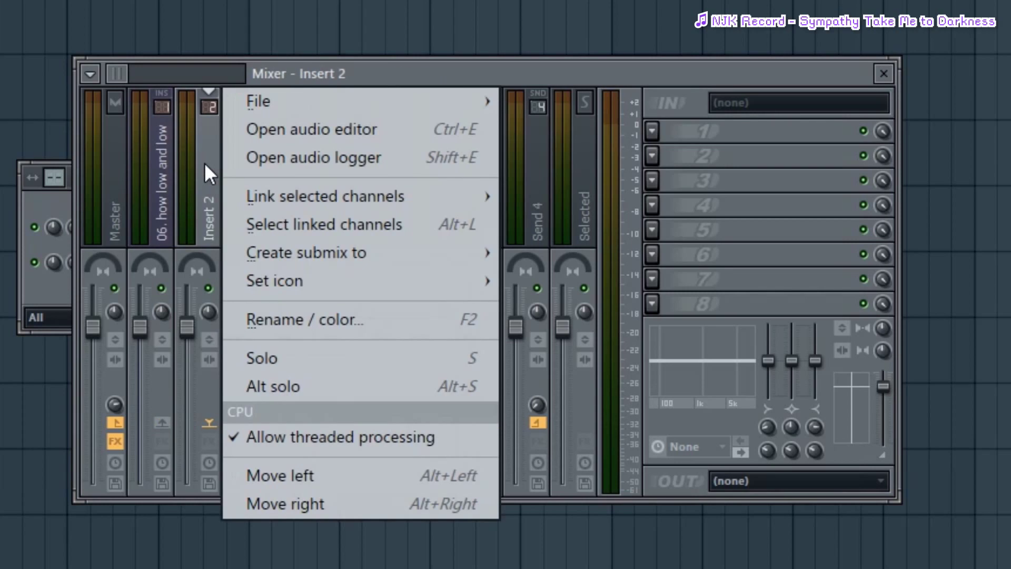
pyautogui.moveTo(239, 193)
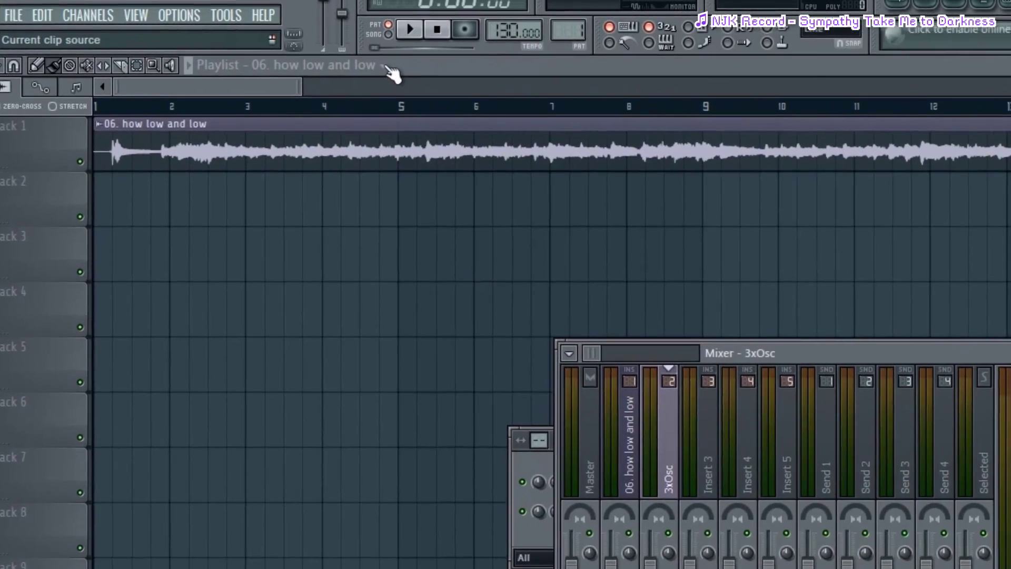
# Step: Choose Pattern 1 as the clip source and paint it on Track 2 at bar 2
pyautogui.click(384, 69)
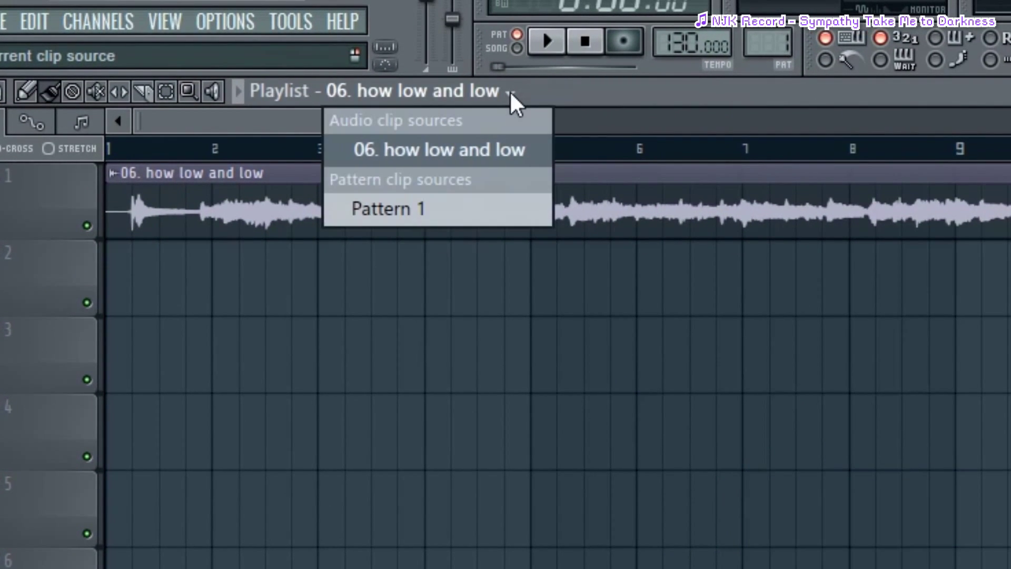
pyautogui.click(431, 214)
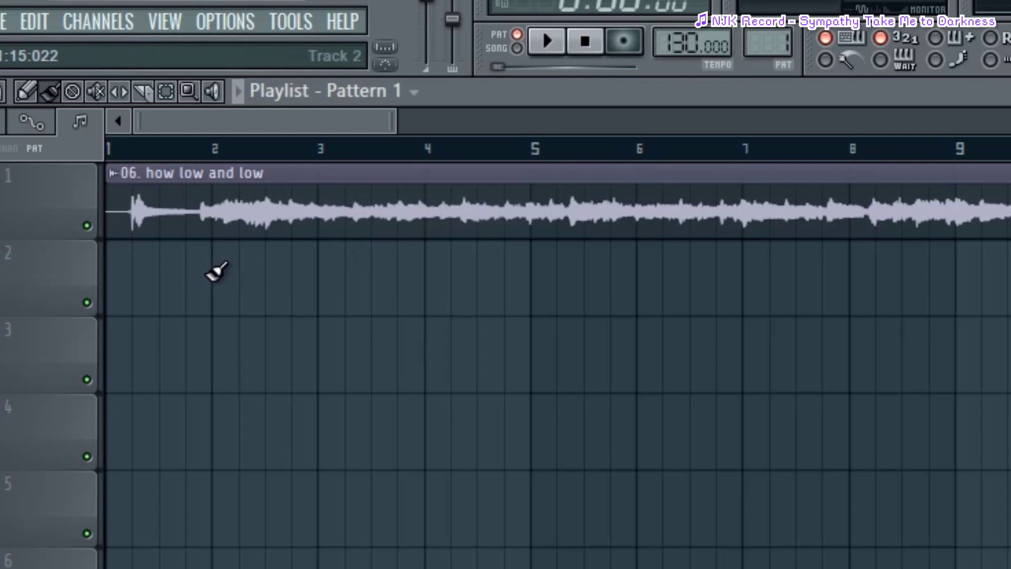
pyautogui.click(216, 271)
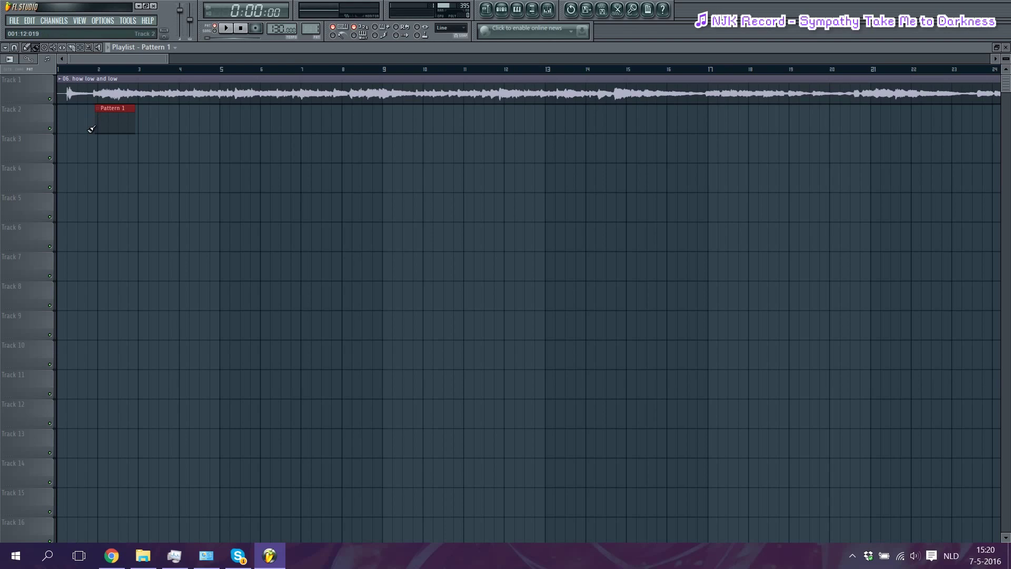
# Step: Launch MixMeister BPM Analyzer and load '06. how low and low.mp3' to get 160.42 BPM
pyautogui.press('super')
pyautogui.write('mixmei')
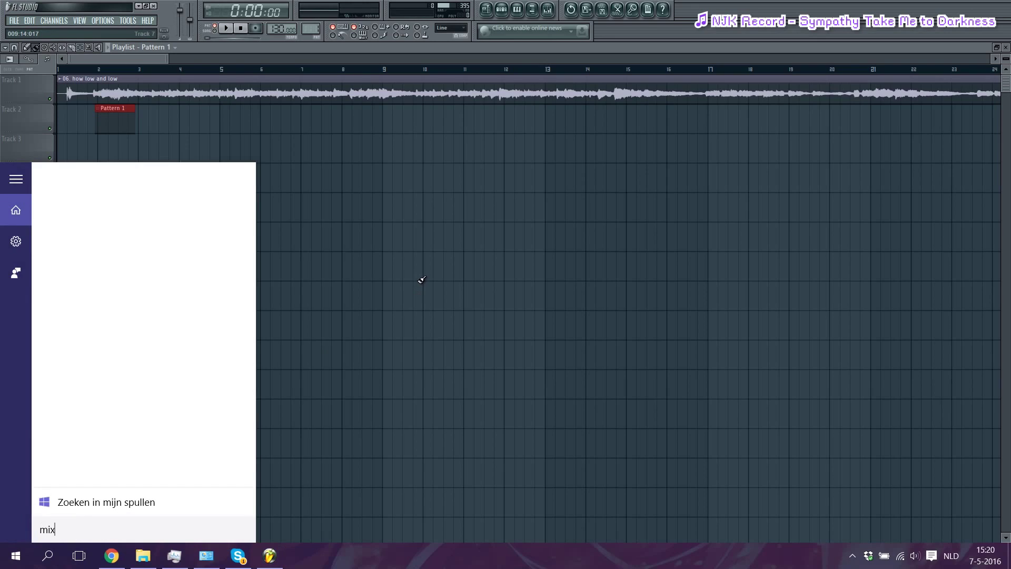
pyautogui.click(173, 239)
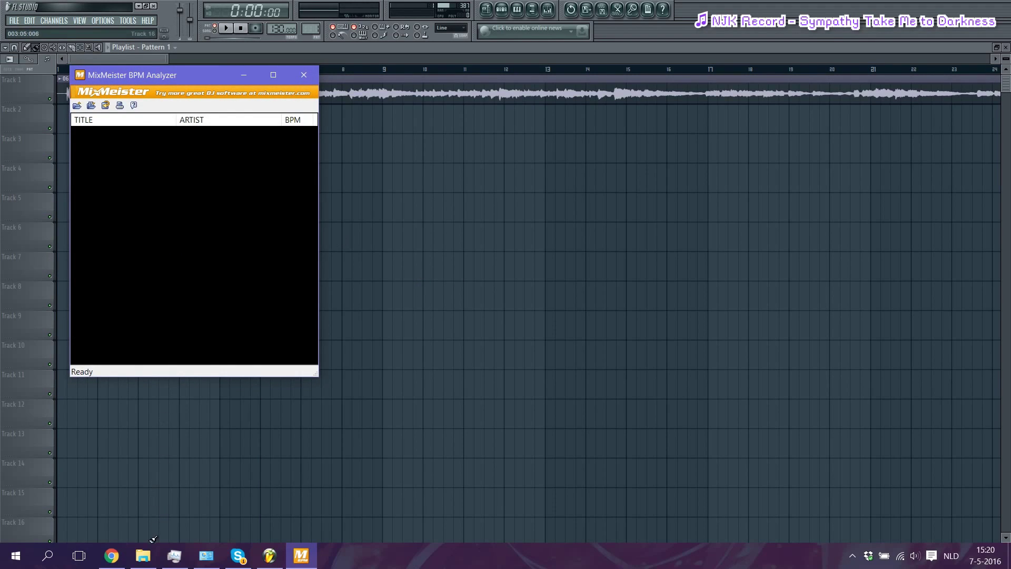
pyautogui.click(143, 555)
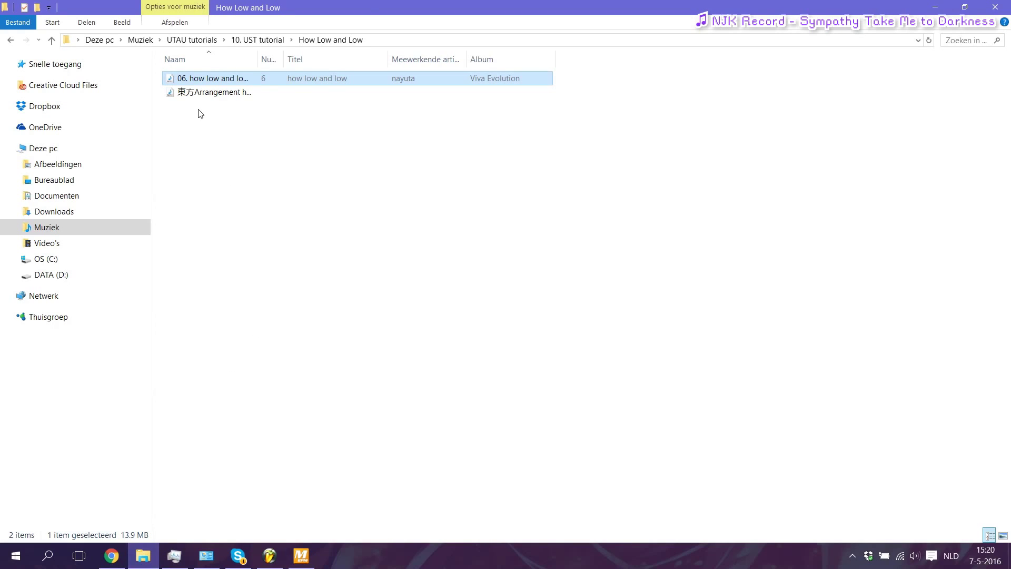
pyautogui.moveTo(200, 85); pyautogui.dragTo(154, 183)
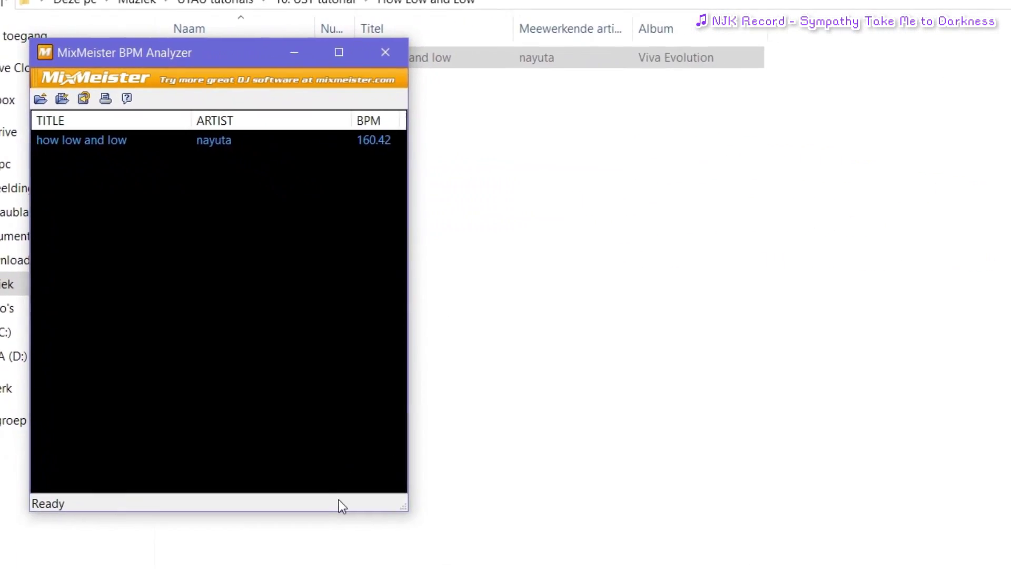
# Step: Set FL Studio's project tempo to 160 BPM and switch on the metronome
pyautogui.click(267, 561)
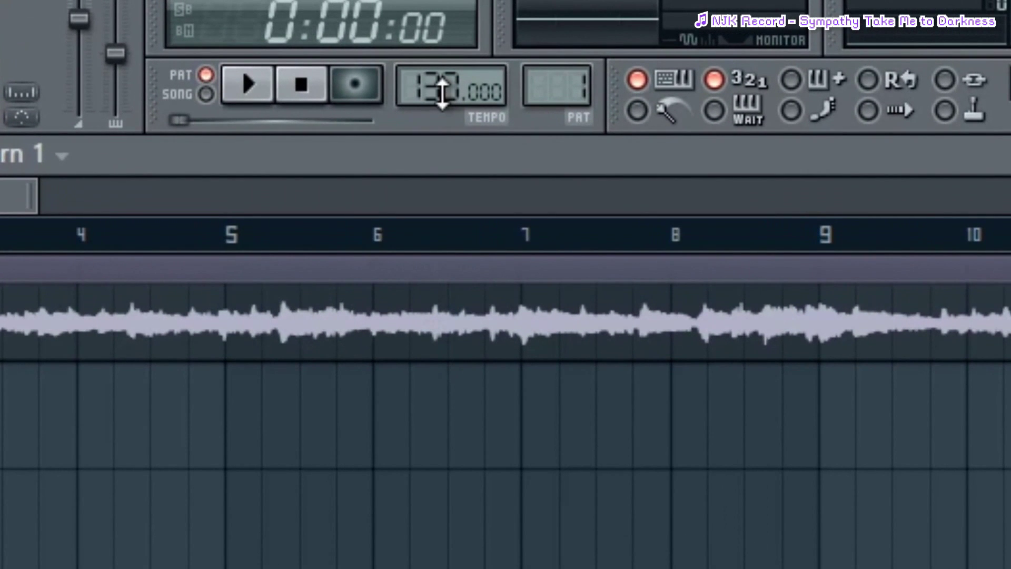
pyautogui.moveTo(442, 92); pyautogui.dragTo(442, 60)
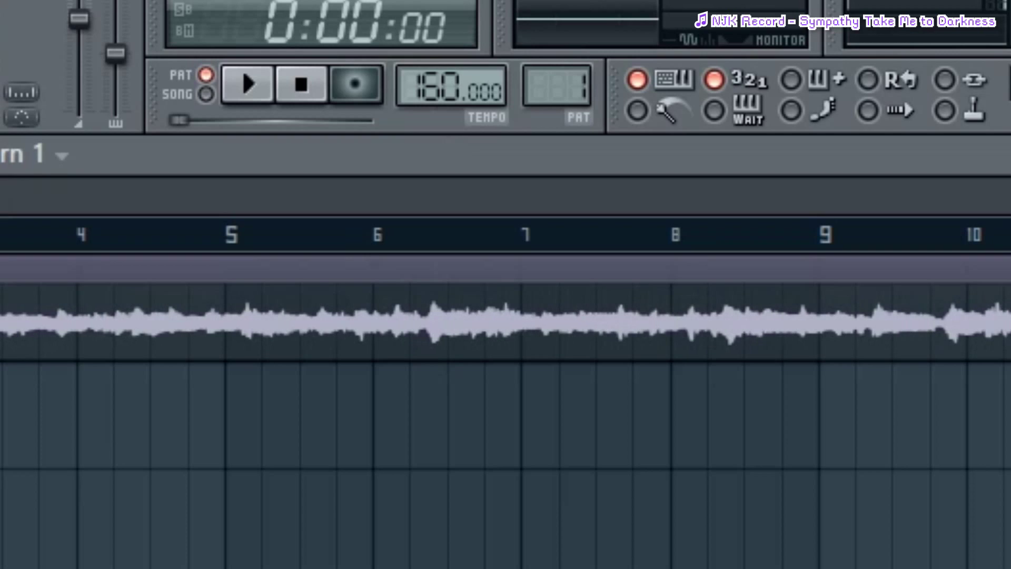
pyautogui.click(637, 110)
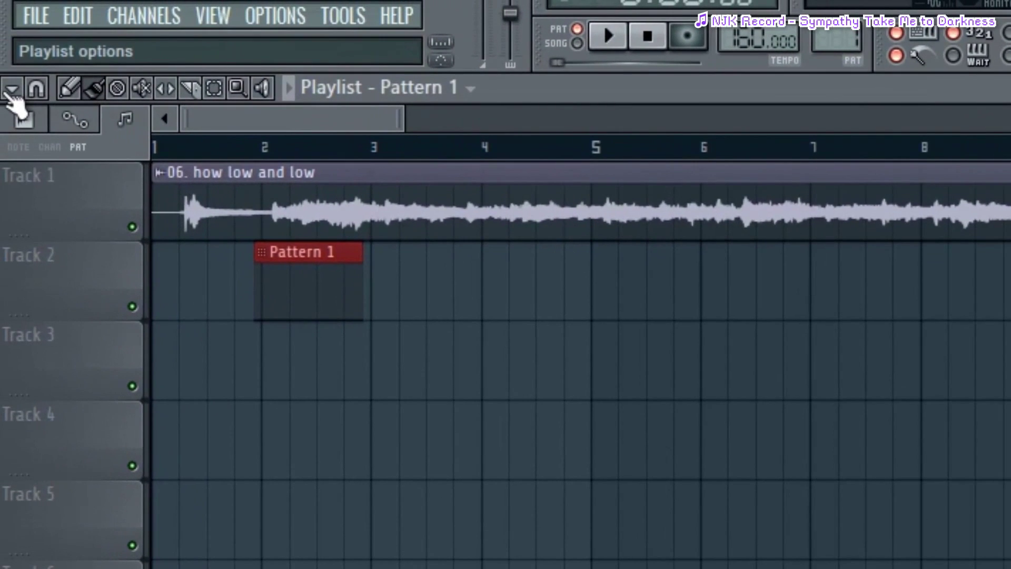
# Step: Set the playlist's main snap to Line
pyautogui.click(11, 91)
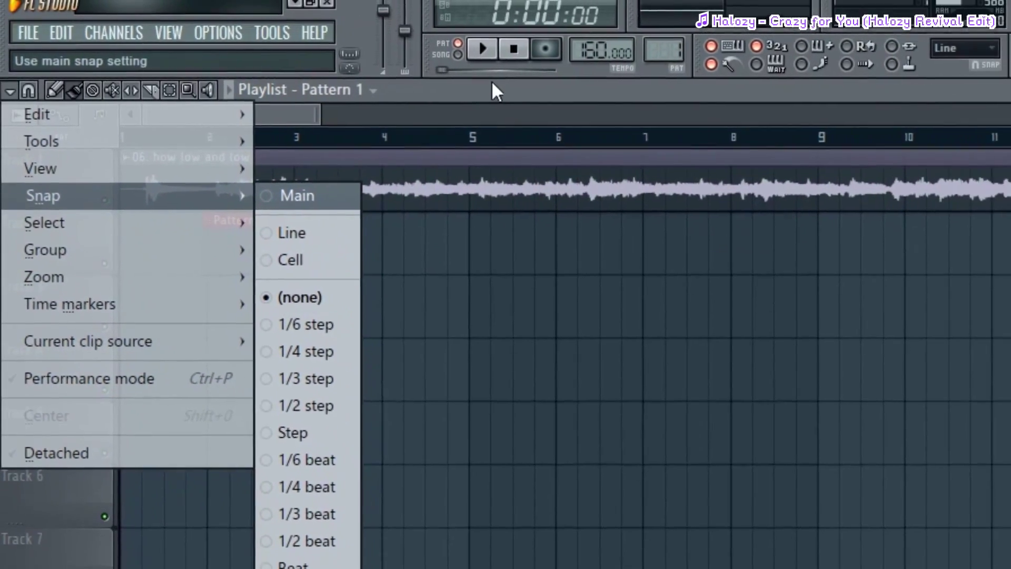
pyautogui.click(631, 77)
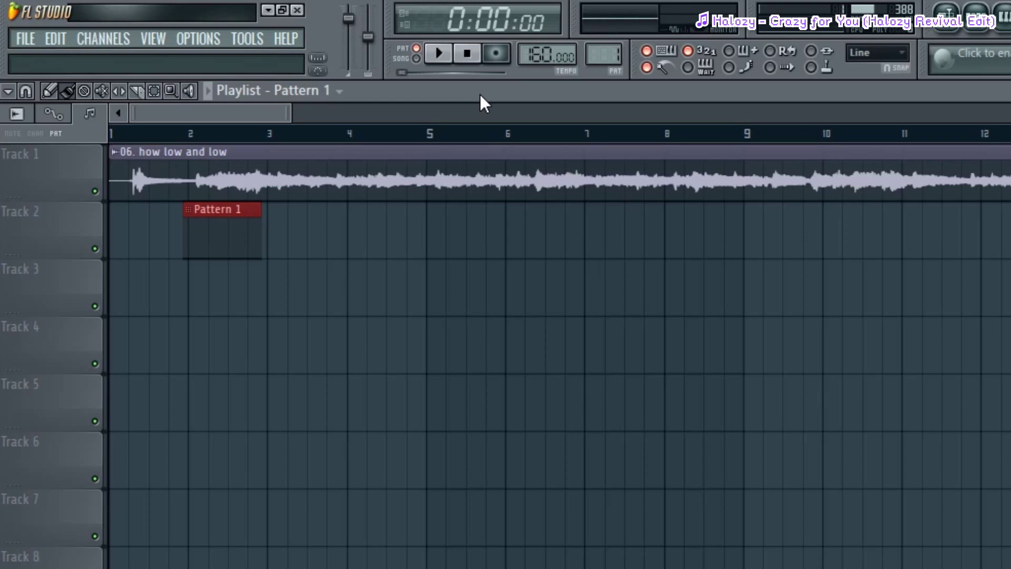
# Step: Switch to Song mode, play from bar 5, and drag the audio clip to start at 003:10:019
pyautogui.press('space')
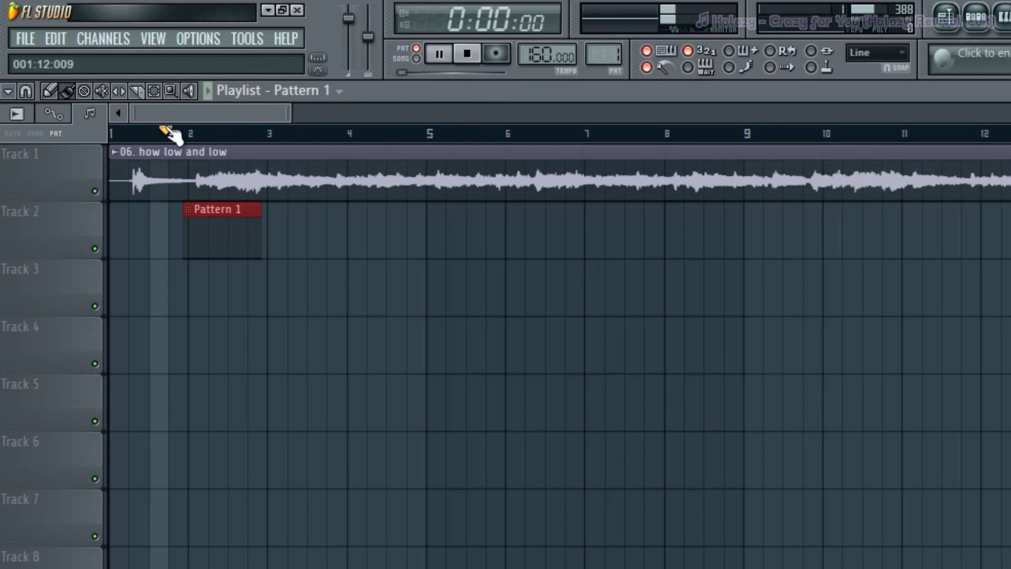
pyautogui.click(173, 132)
pyautogui.click(443, 131)
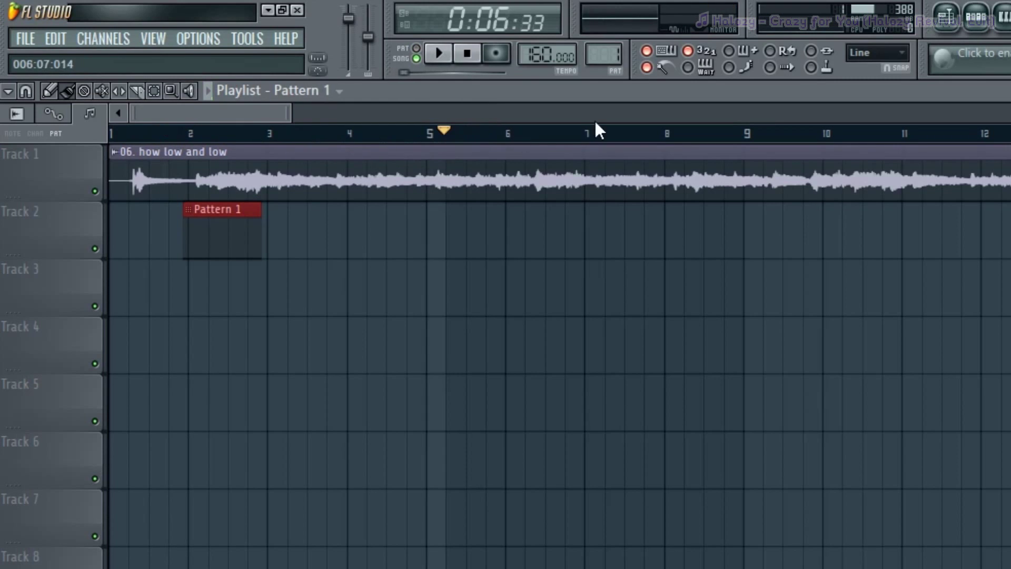
pyautogui.press('space')
# Step: Replay the song from bar 5 several times to check the new clip timing
pyautogui.press('space')
pyautogui.moveTo(338, 192); pyautogui.dragTo(546, 154)
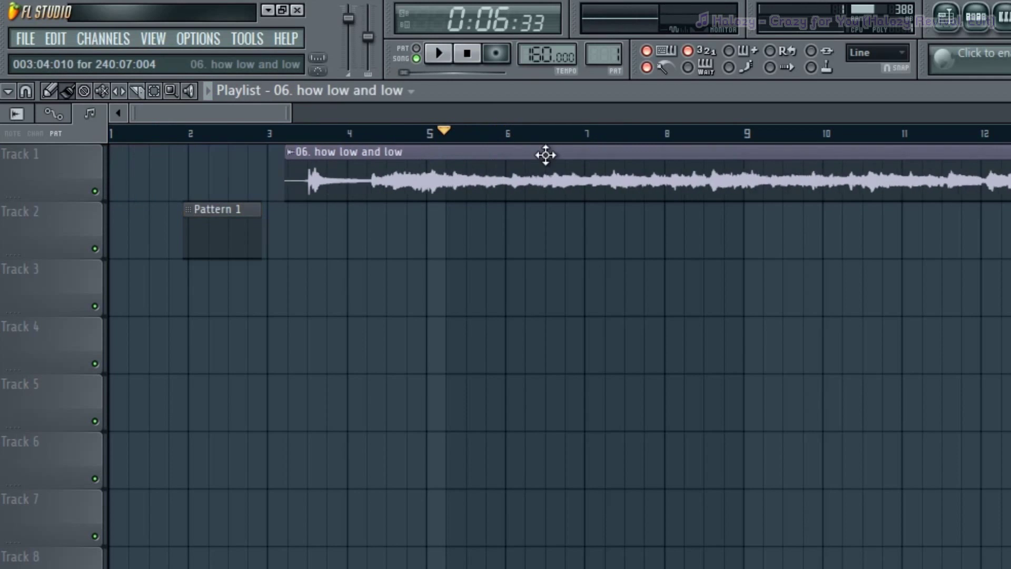
pyautogui.press('space')
pyautogui.scroll(3, 408, 185)
pyautogui.press('space')
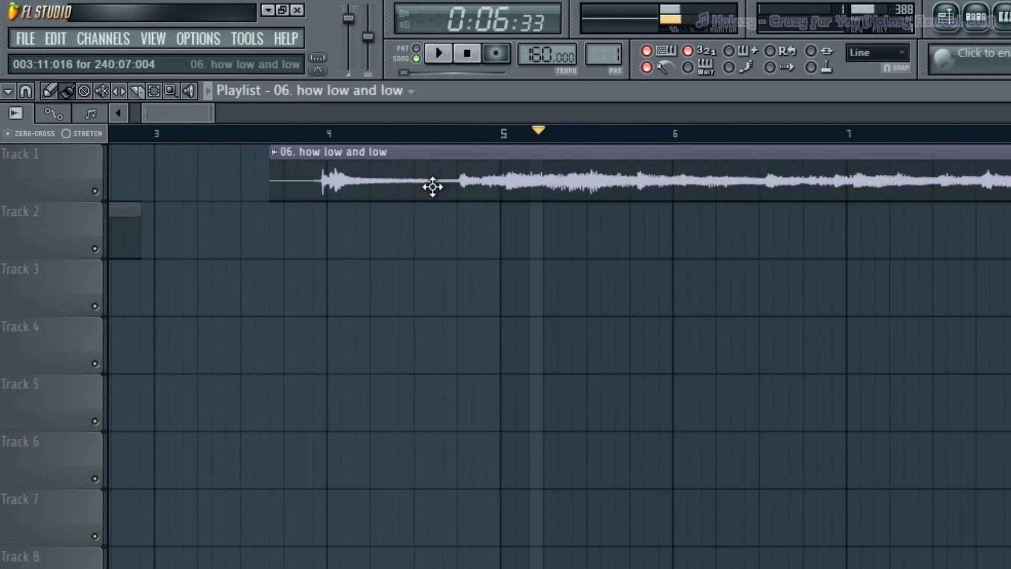
pyautogui.press('space')
pyautogui.scroll(2, 650, 191)
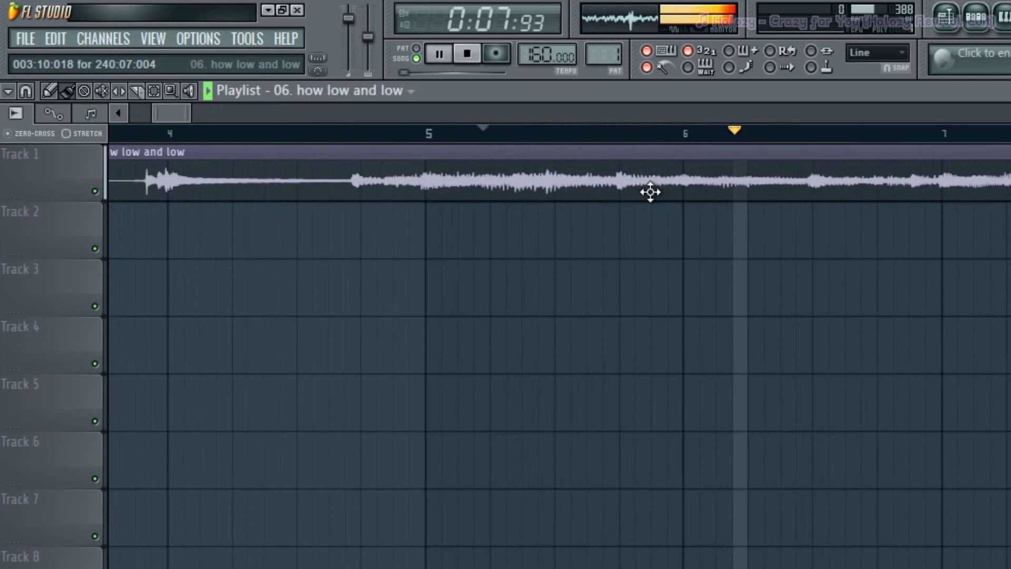
pyautogui.scroll(2, 650, 191)
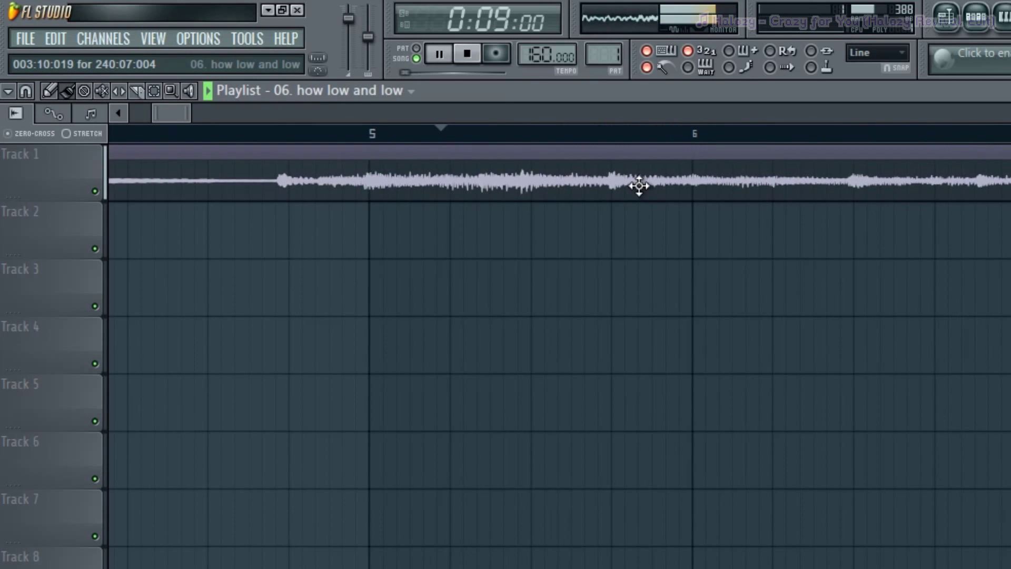
pyautogui.scroll(-2, 766, 242)
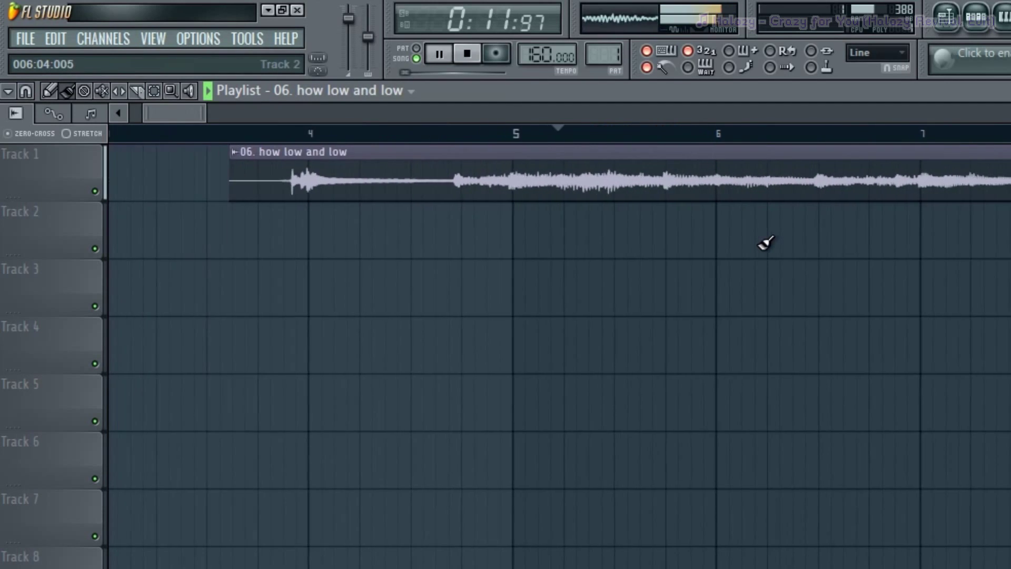
pyautogui.scroll(-2, 766, 242)
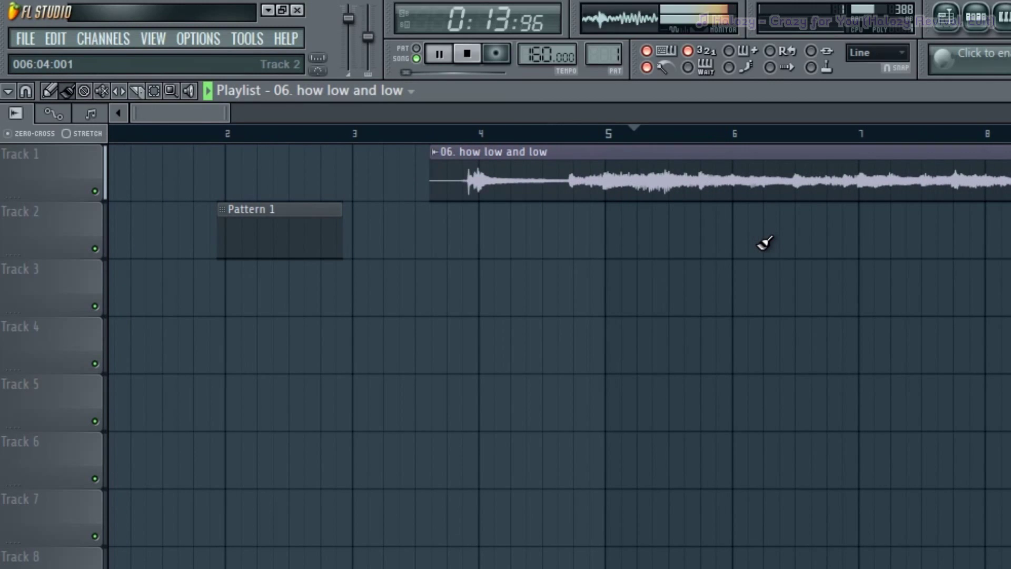
pyautogui.press('space')
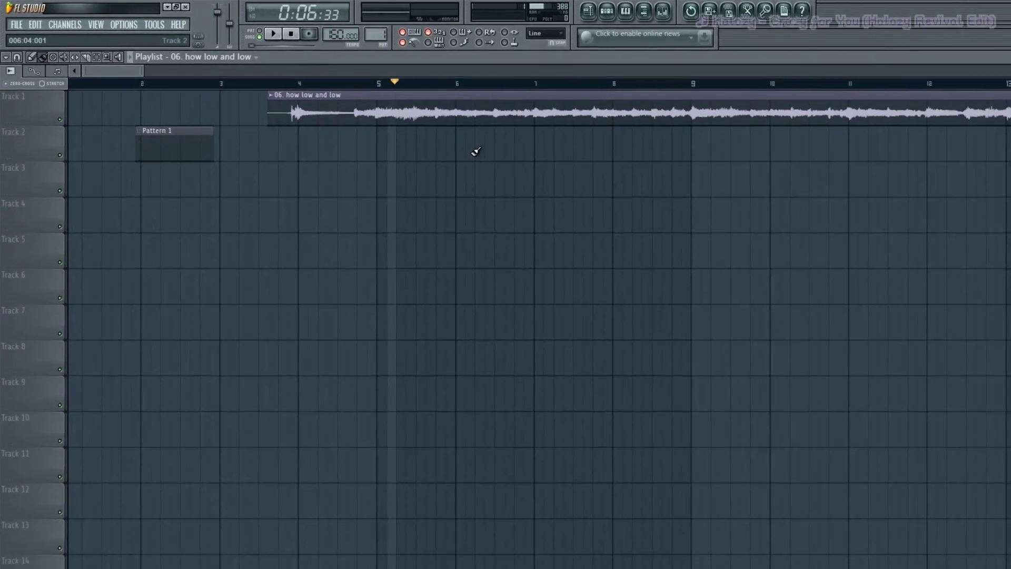
pyautogui.press('space')
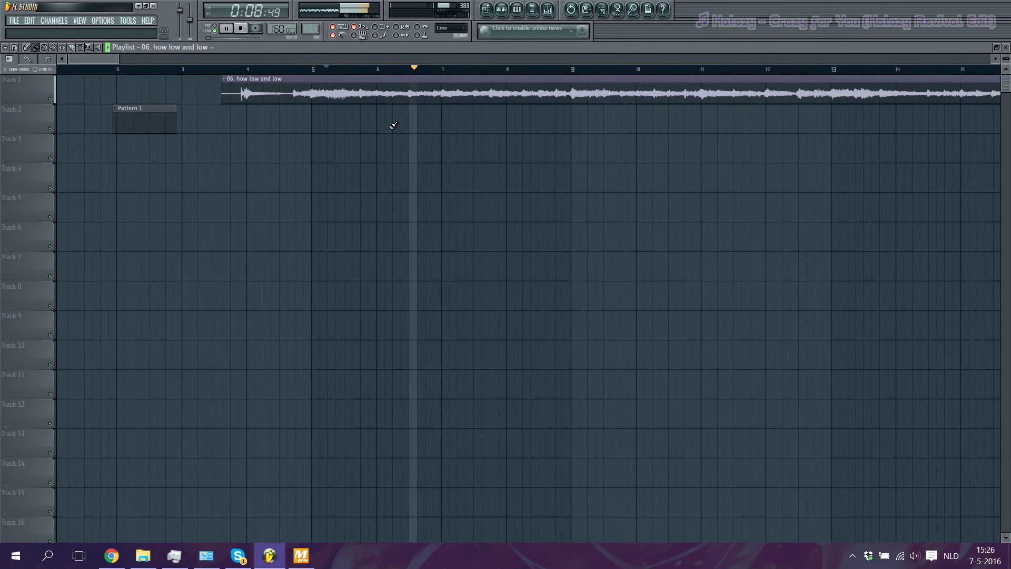
pyautogui.press('space')
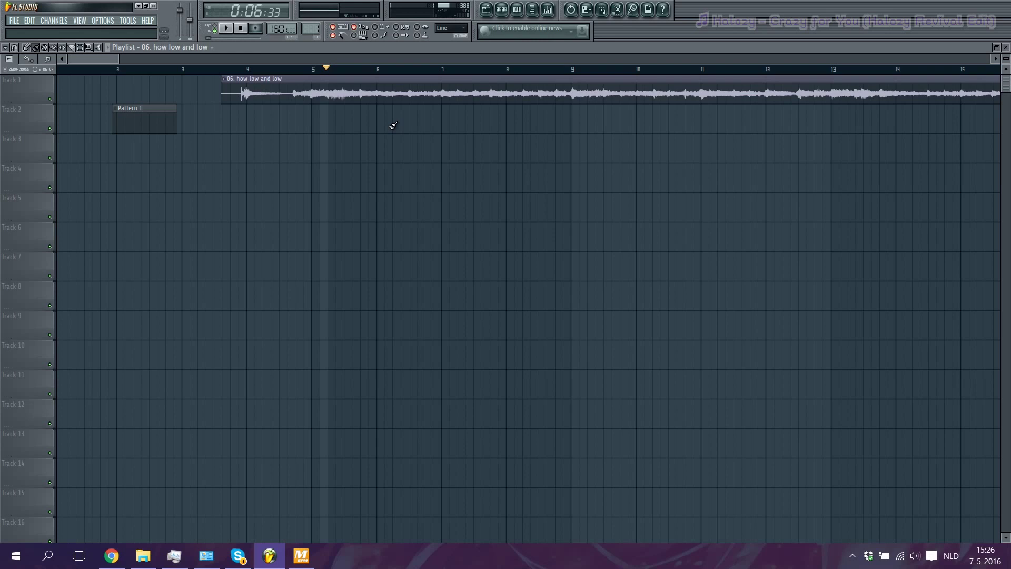
# Step: Play the song, jumping ahead to bars 10, 13 and 20 to check the timing
pyautogui.press('space')
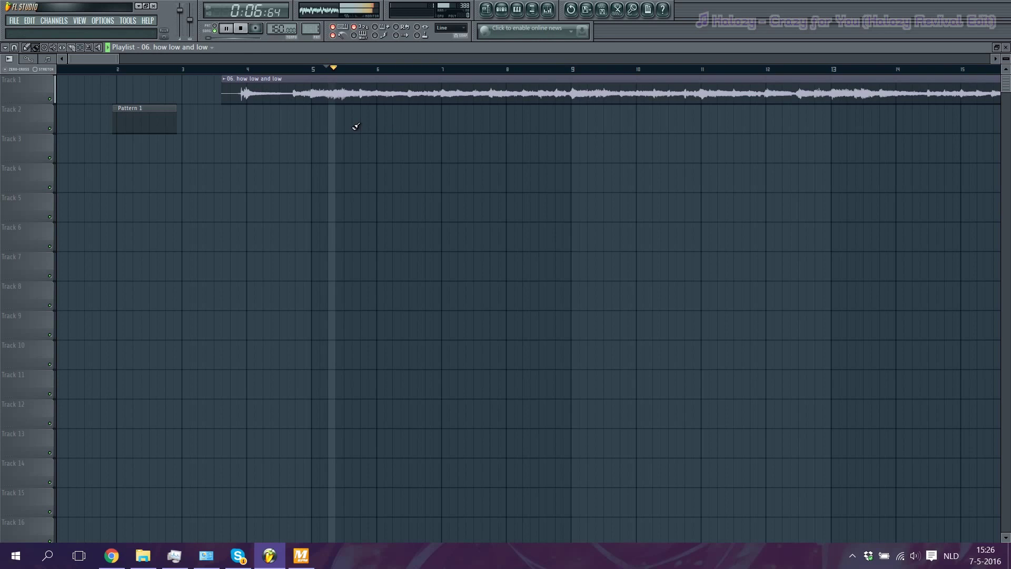
pyautogui.scroll(-3, 356, 127)
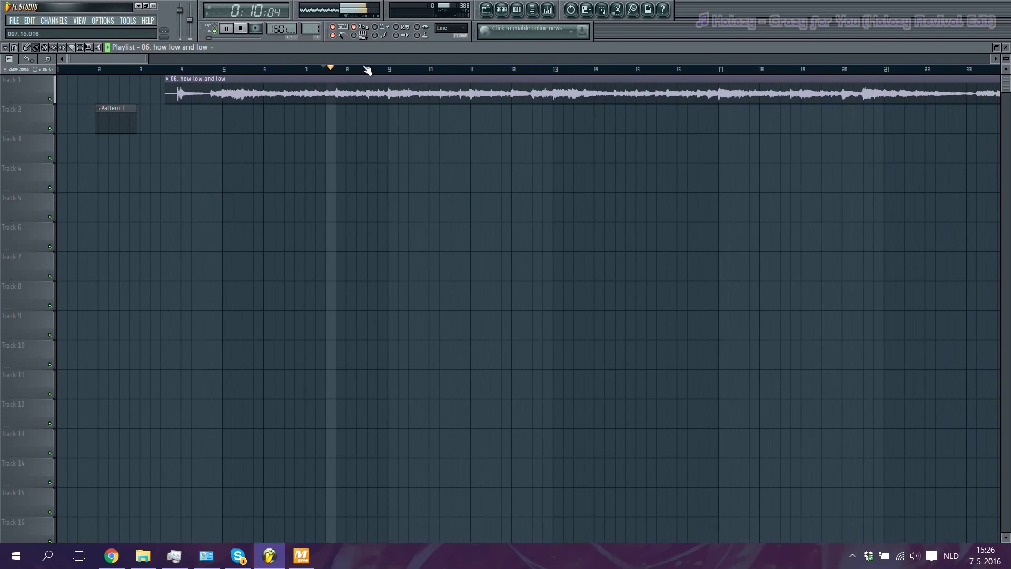
pyautogui.click(456, 70)
pyautogui.click(549, 70)
pyautogui.scroll(-5, 413, 106)
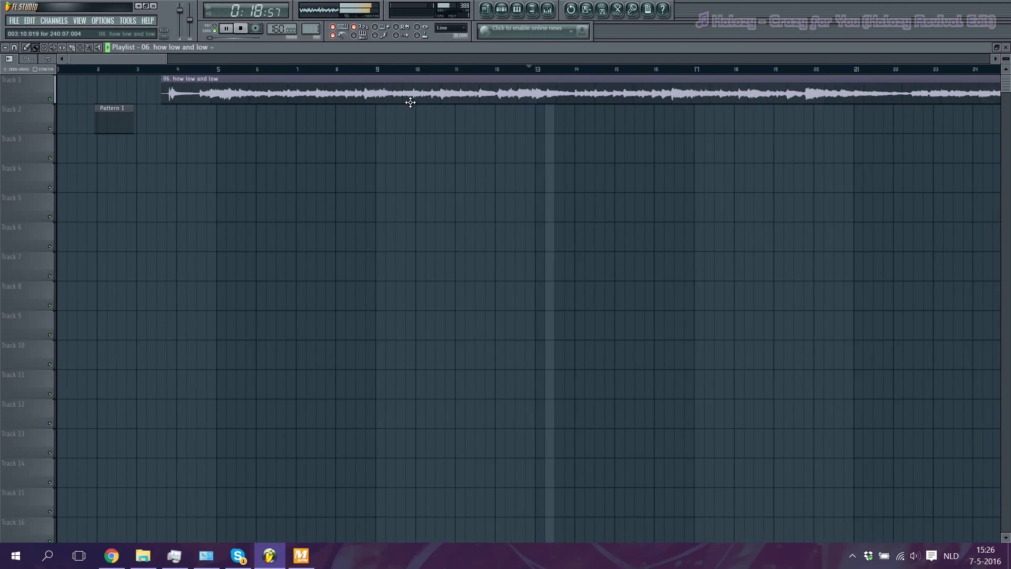
pyautogui.scroll(-2, 405, 79)
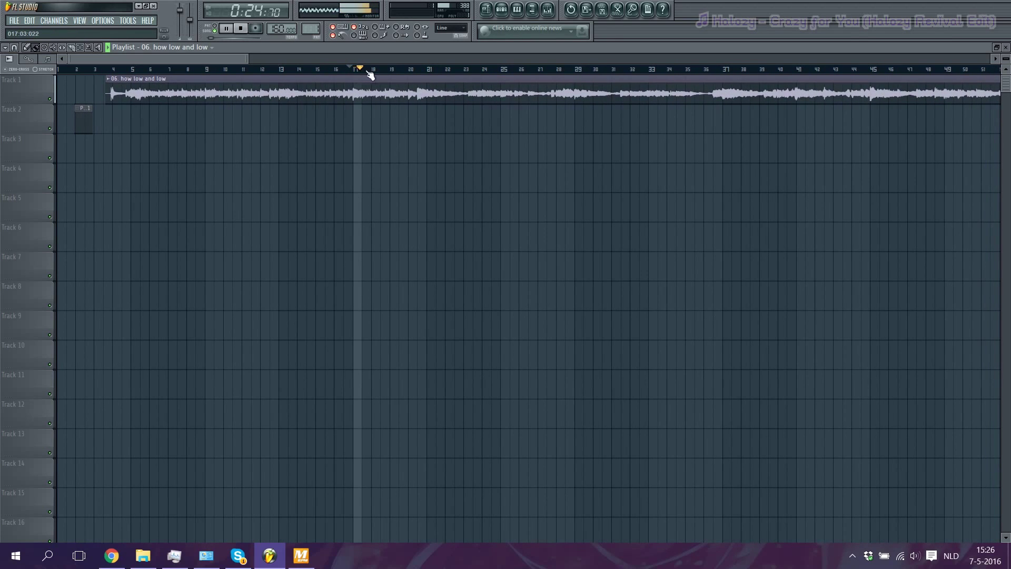
pyautogui.click(412, 71)
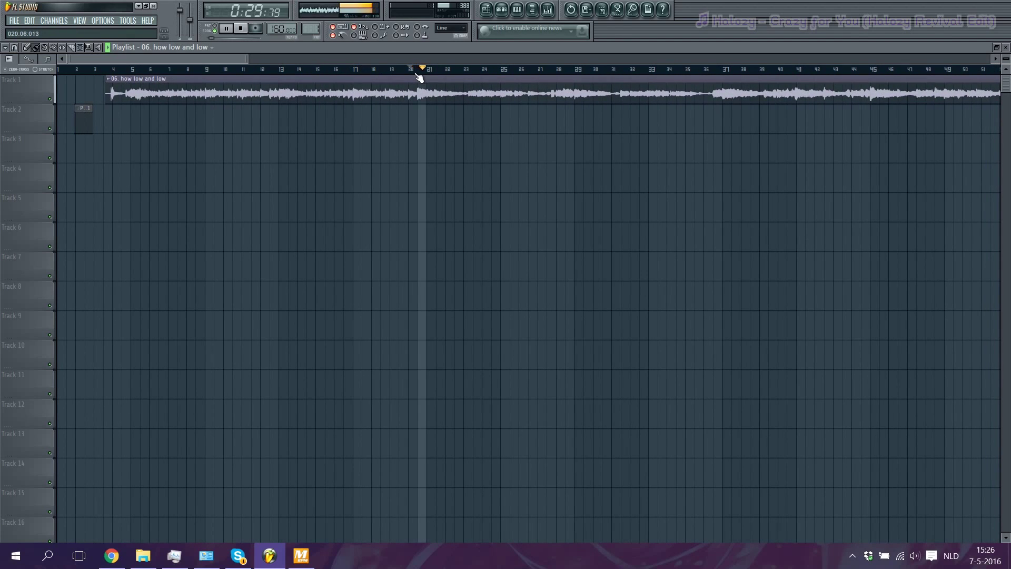
pyautogui.press('space')
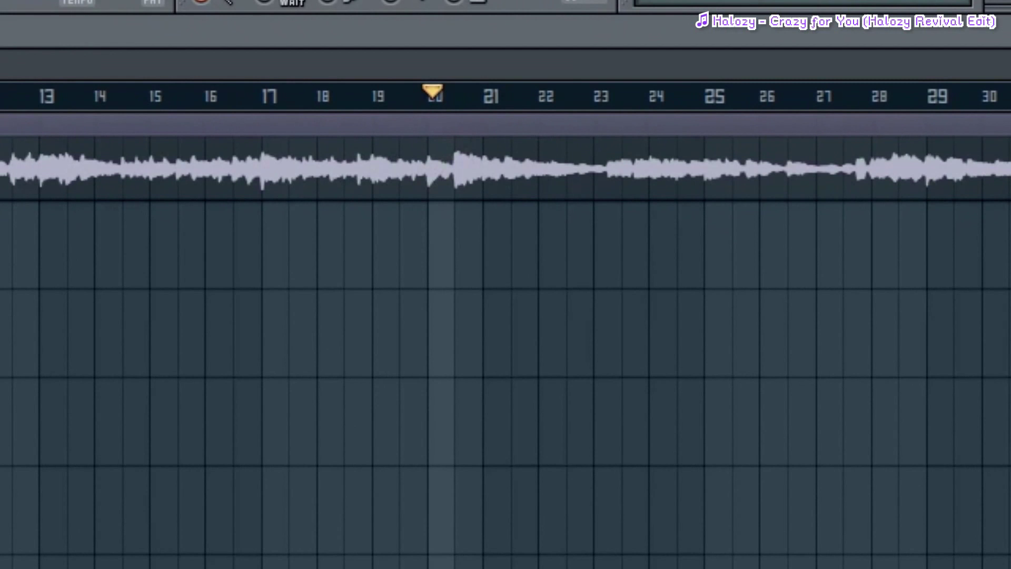
# Step: Place Pattern 1 on Track 2 and align its start exactly on the bar 21 line
pyautogui.moveTo(221, 250); pyautogui.dragTo(521, 253)
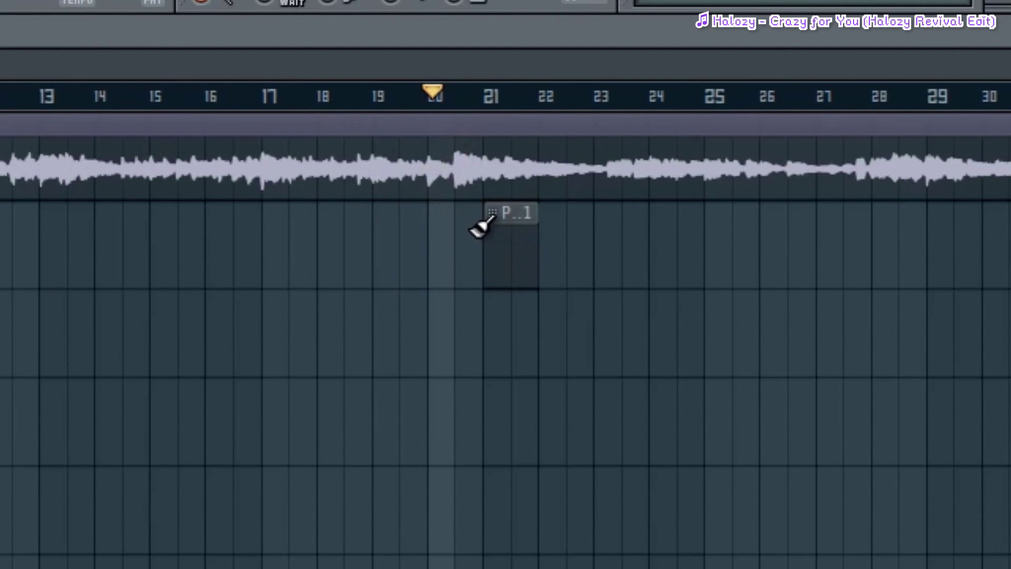
pyautogui.scroll(3, 469, 231)
pyautogui.scroll(8, 458, 239)
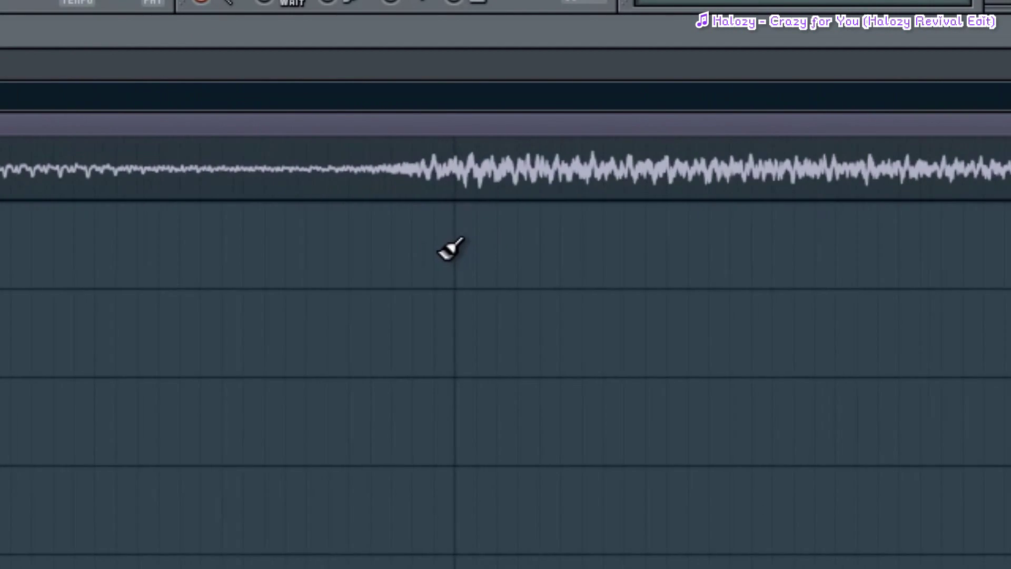
pyautogui.scroll(3, 437, 259)
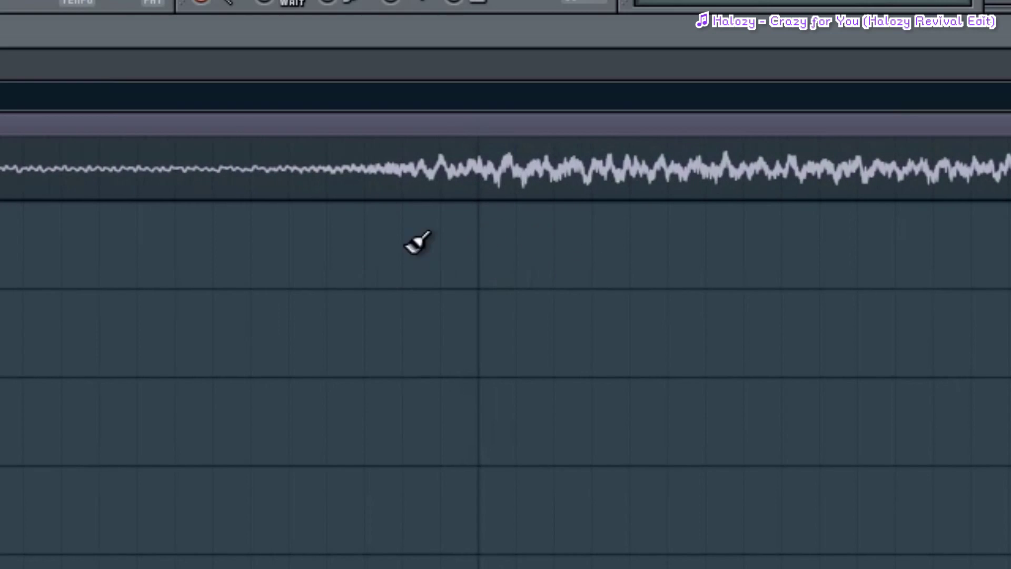
pyautogui.scroll(-2, 440, 244)
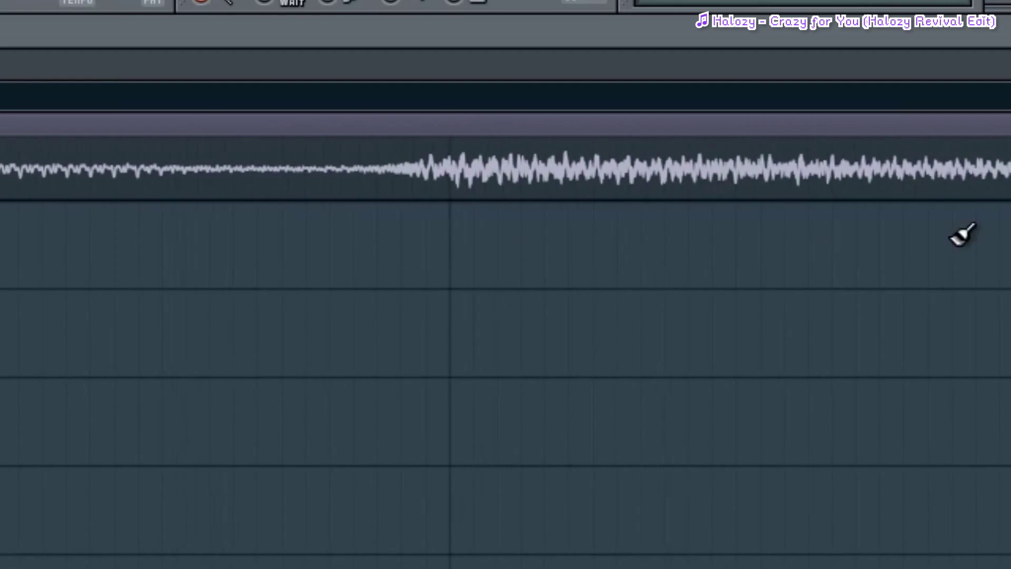
pyautogui.moveTo(1008, 263); pyautogui.dragTo(472, 253)
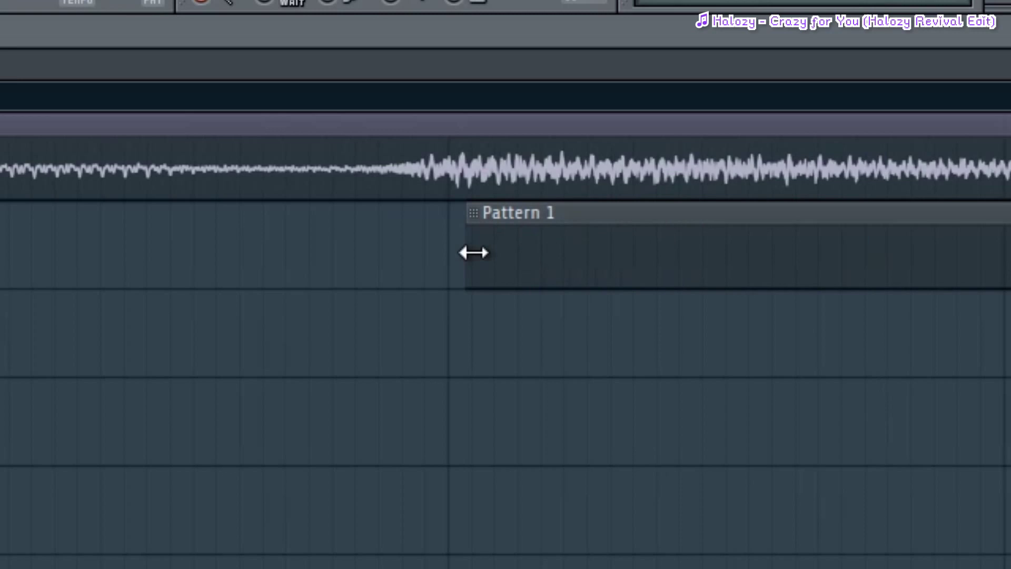
pyautogui.scroll(2, 409, 235)
pyautogui.moveTo(568, 241); pyautogui.dragTo(525, 244)
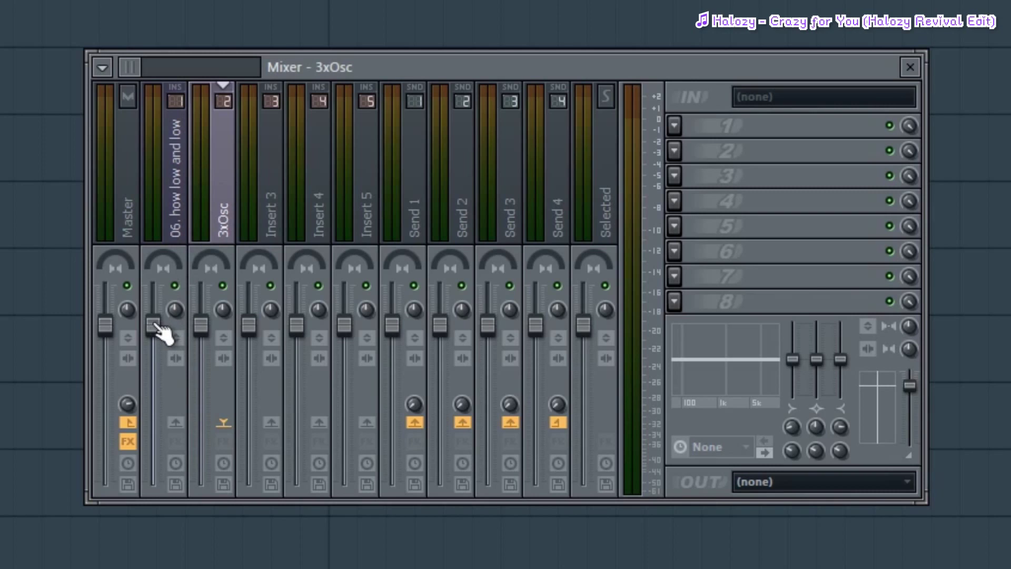
# Step: Lower the '06. how low and low' mixer fader, then open the empty 3xOsc piano roll
pyautogui.moveTo(153, 325); pyautogui.dragTo(153, 387)
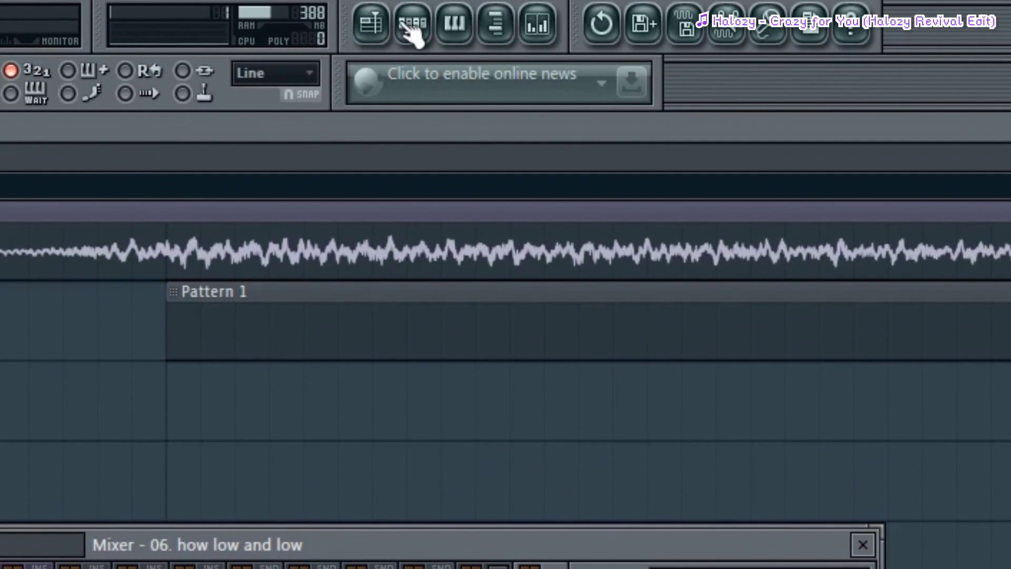
pyautogui.click(456, 28)
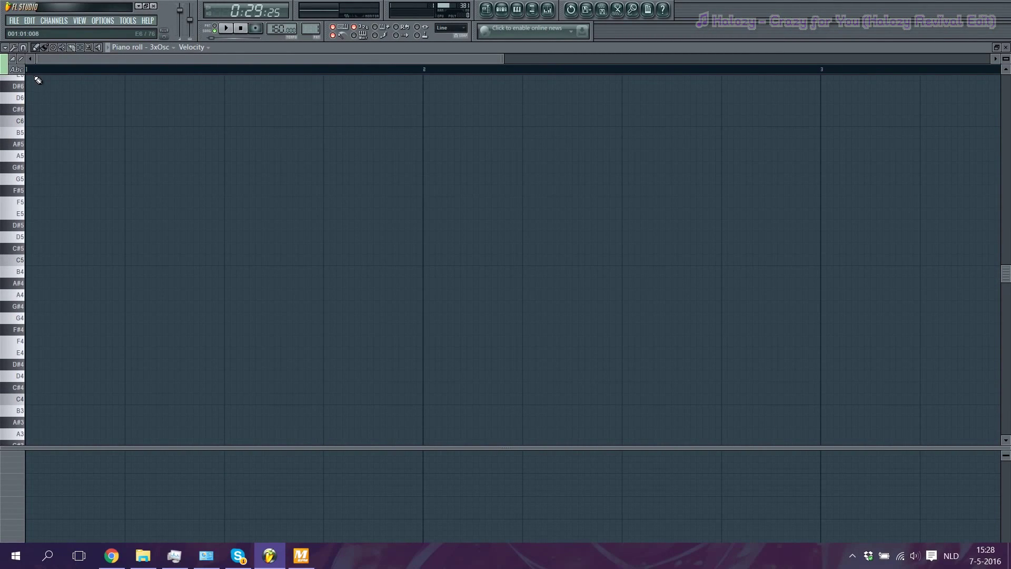
pyautogui.press('space')
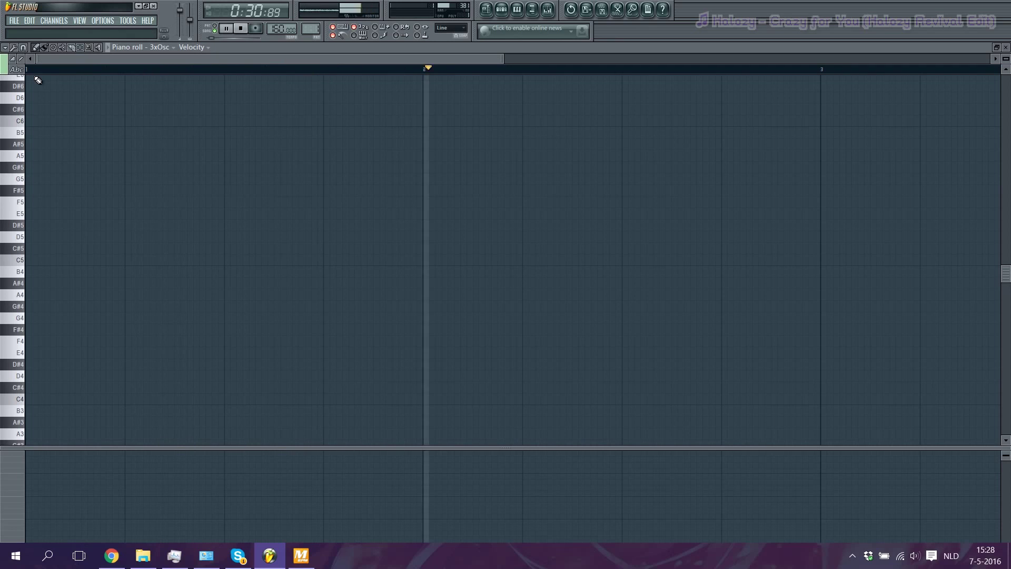
pyautogui.press('space')
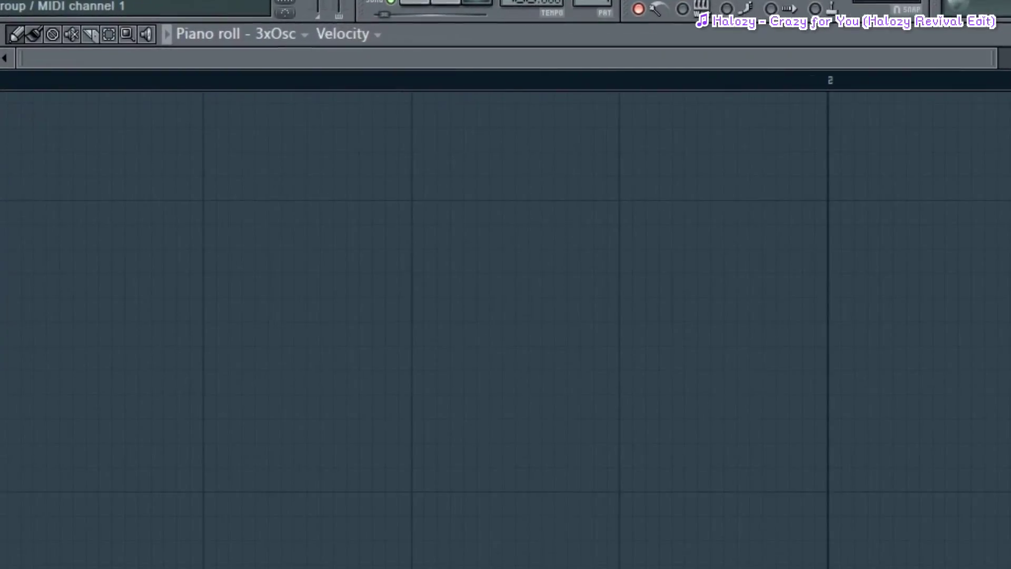
pyautogui.click(5, 47)
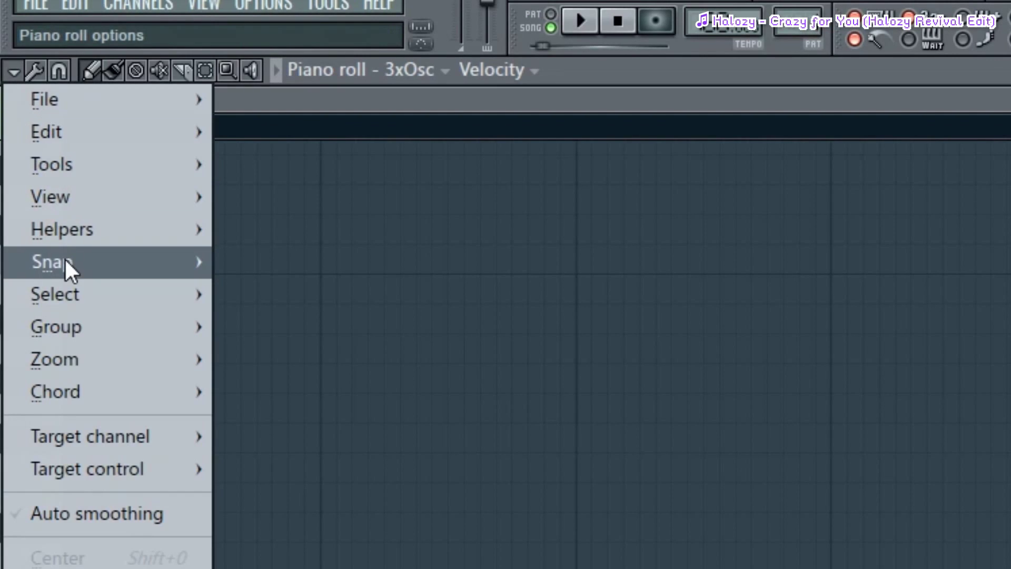
pyautogui.moveTo(32, 273)
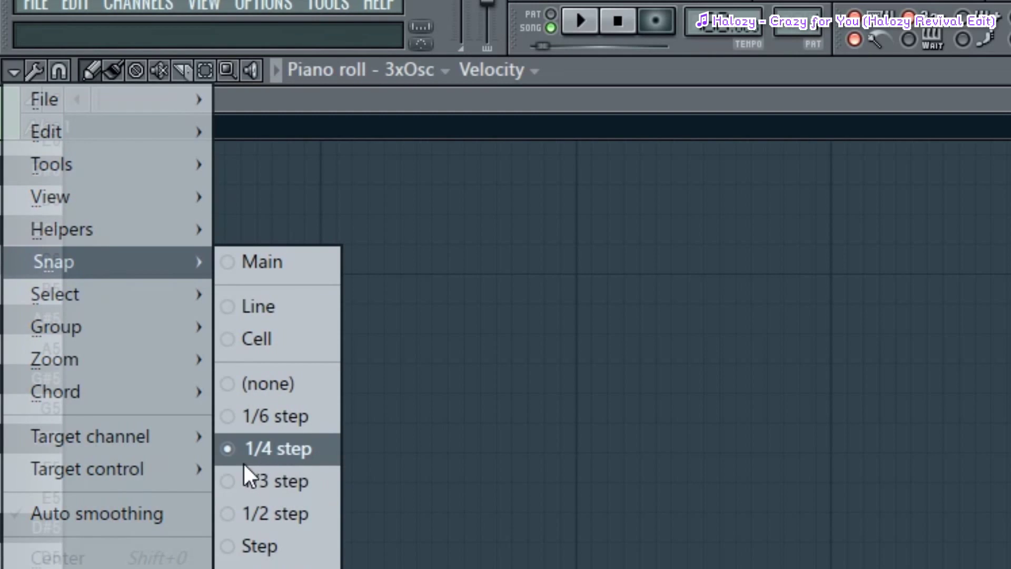
pyautogui.click(270, 453)
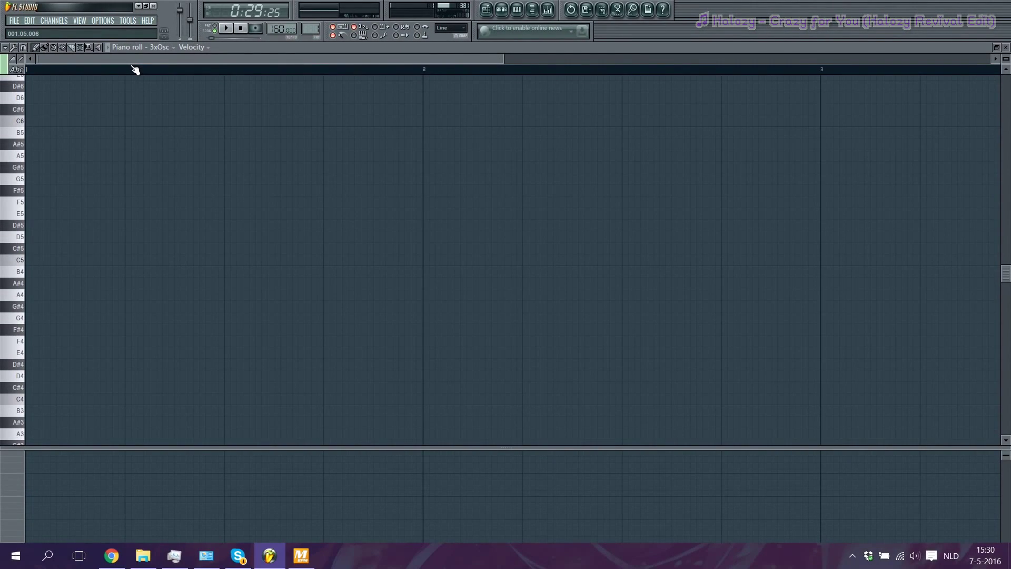
# Step: Draw two consecutive G5 notes at the start of the melody, lengthening the first
pyautogui.press('space')
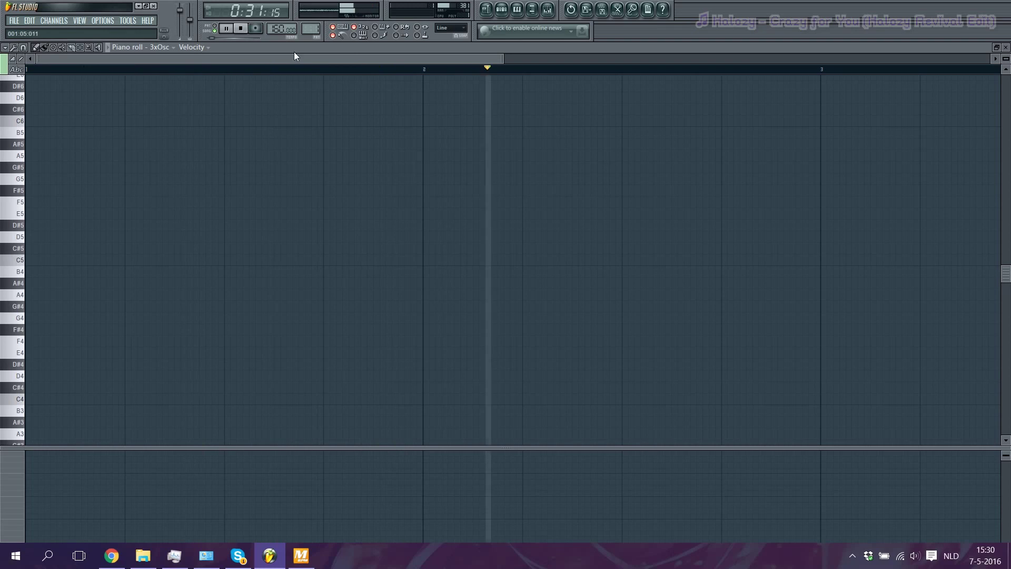
pyautogui.press('space')
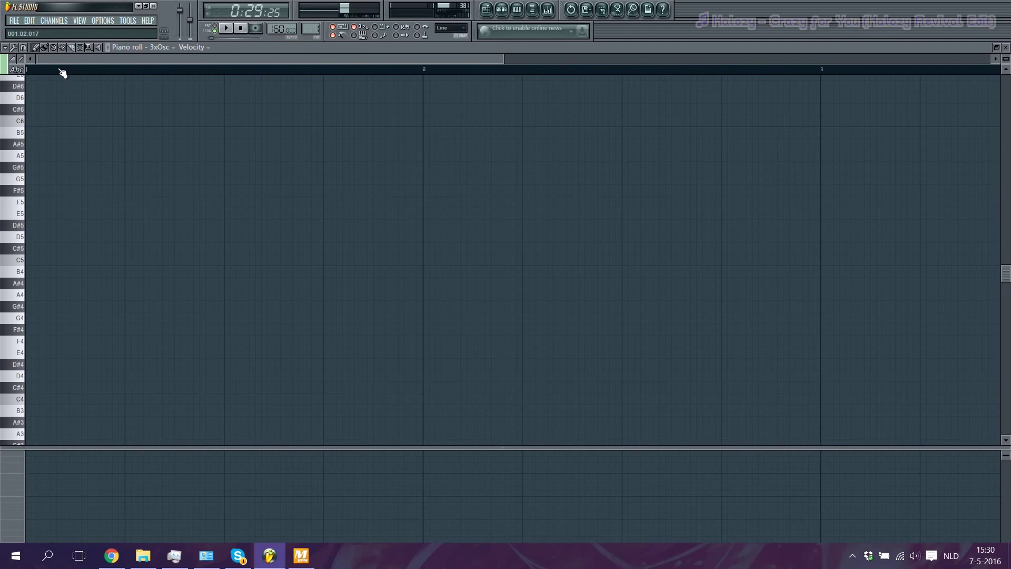
pyautogui.click(40, 224)
pyautogui.moveTo(30, 223)
pyautogui.mouseDown()
pyautogui.moveTo(32, 204)
pyautogui.moveTo(59, 205)
pyautogui.moveTo(70, 174)
pyautogui.mouseUp()
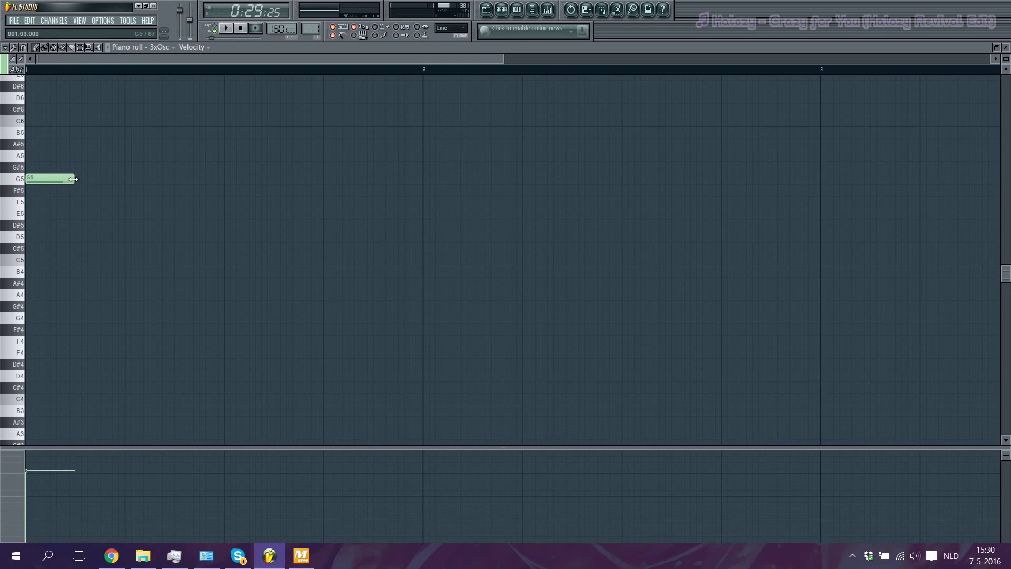
pyautogui.press('space')
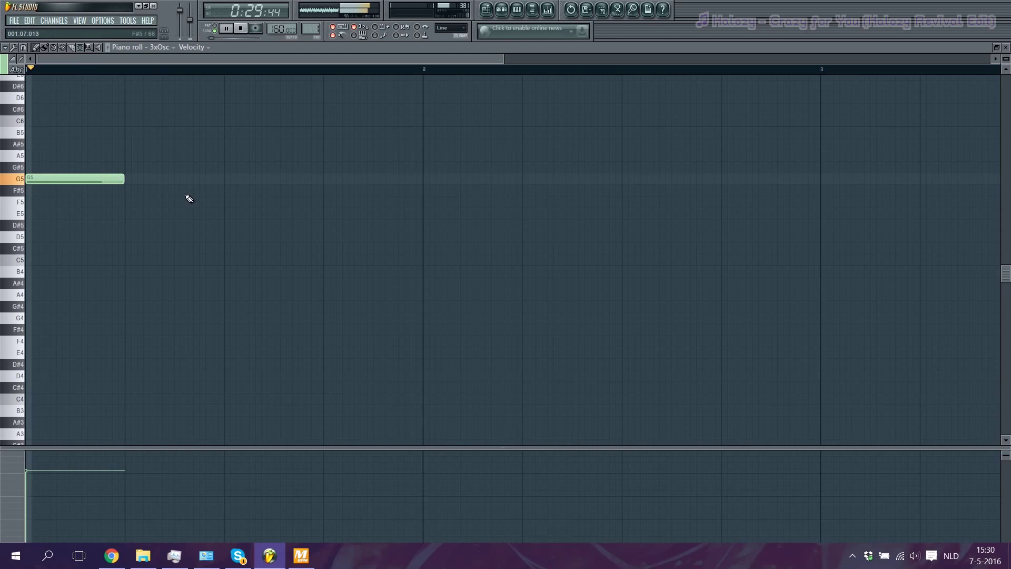
pyautogui.moveTo(122, 181); pyautogui.dragTo(213, 179)
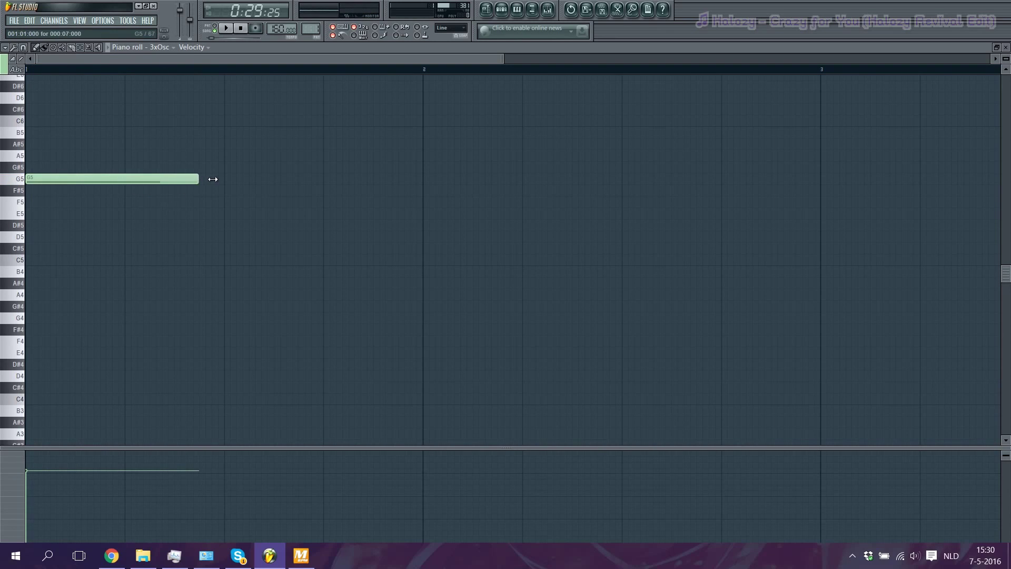
pyautogui.click(230, 178)
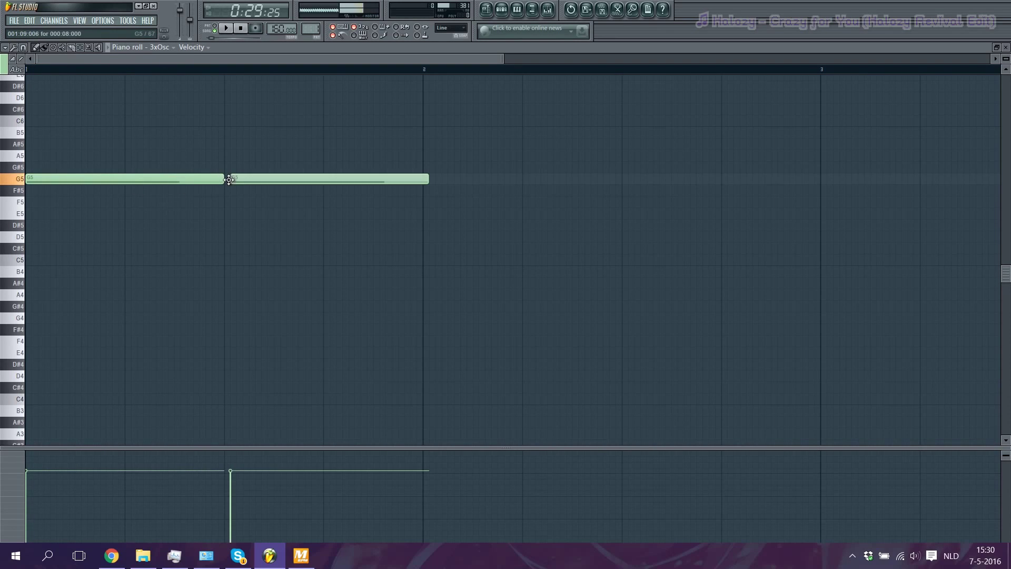
pyautogui.click(228, 79)
pyautogui.press('space')
pyautogui.rightClick(268, 79)
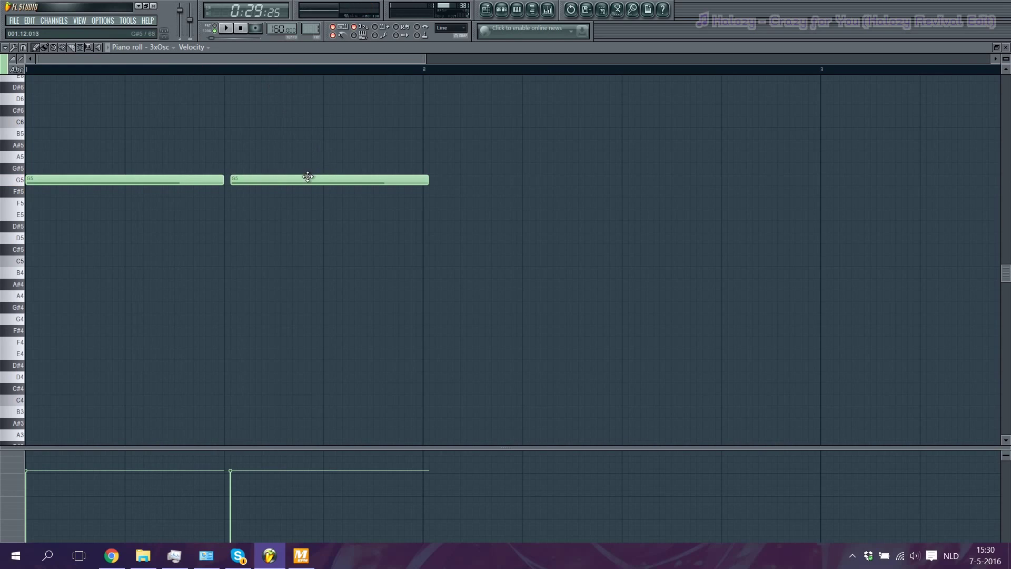
pyautogui.moveTo(370, 181); pyautogui.dragTo(363, 180)
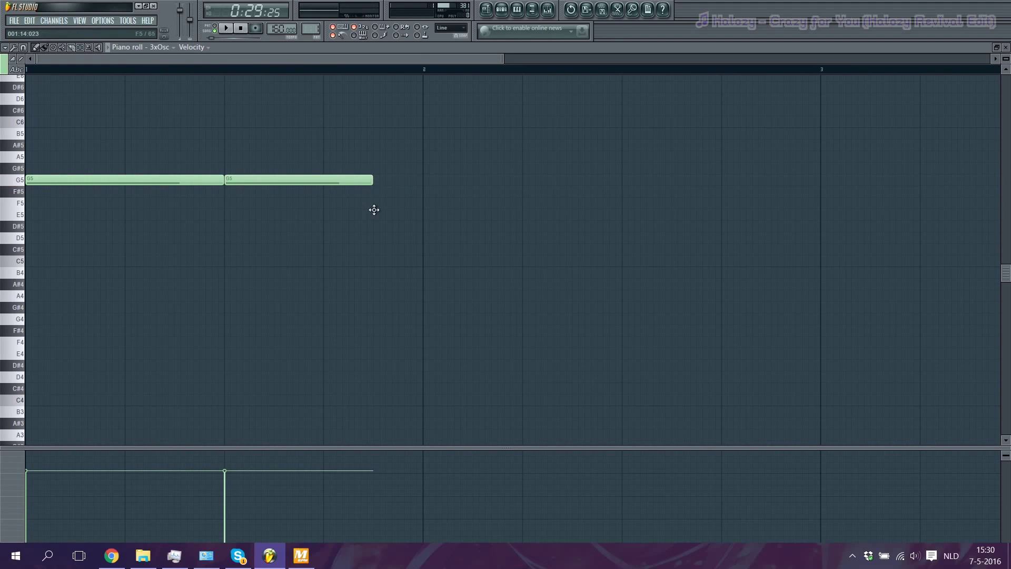
# Step: Add a D5 note, then an E5 note held into bar 3, and play it back
pyautogui.moveTo(374, 209); pyautogui.dragTo(404, 245)
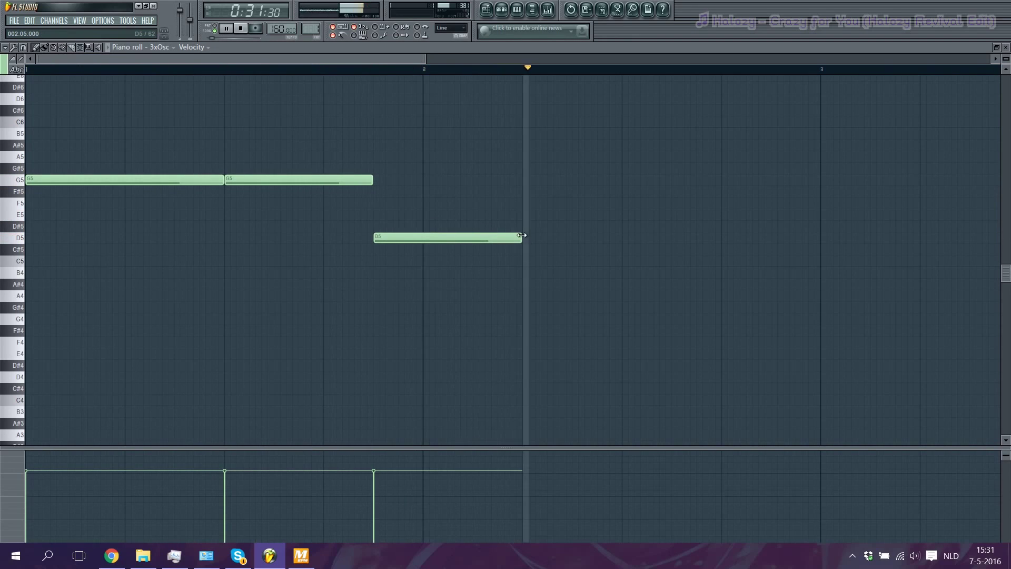
pyautogui.click(523, 215)
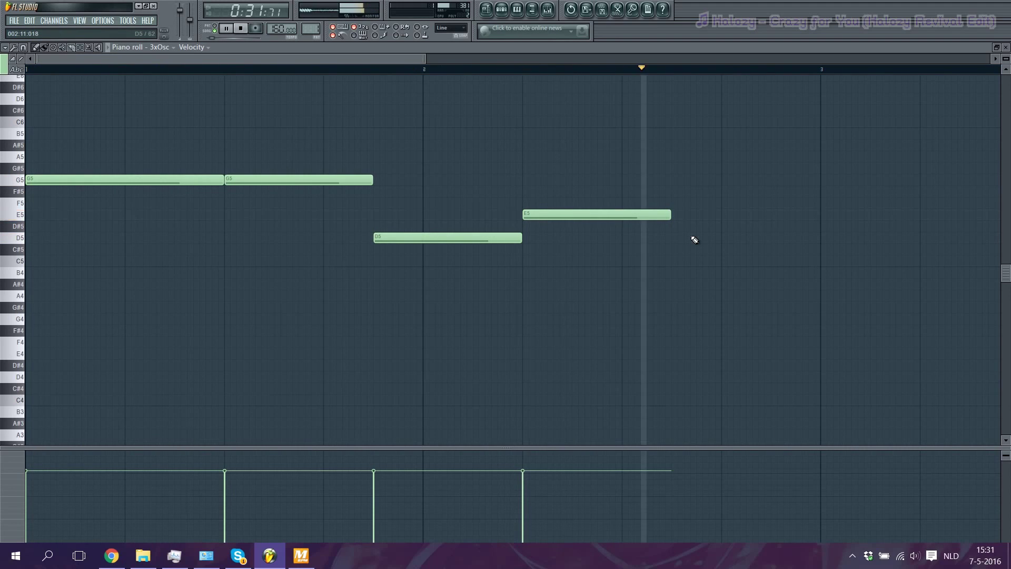
pyautogui.scroll(-1, 641, 228)
pyautogui.press('space')
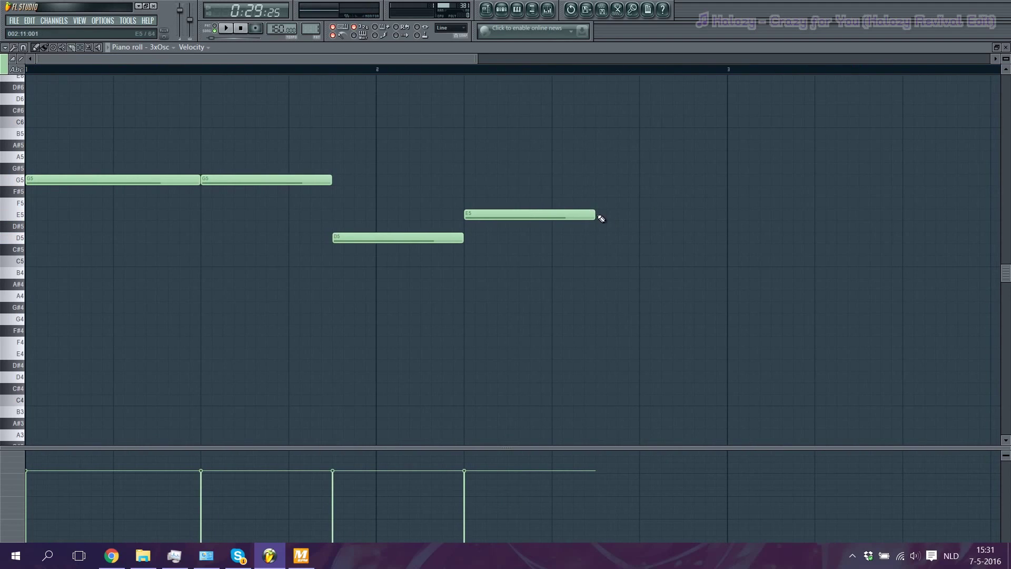
pyautogui.moveTo(600, 217); pyautogui.dragTo(799, 193)
pyautogui.press('space')
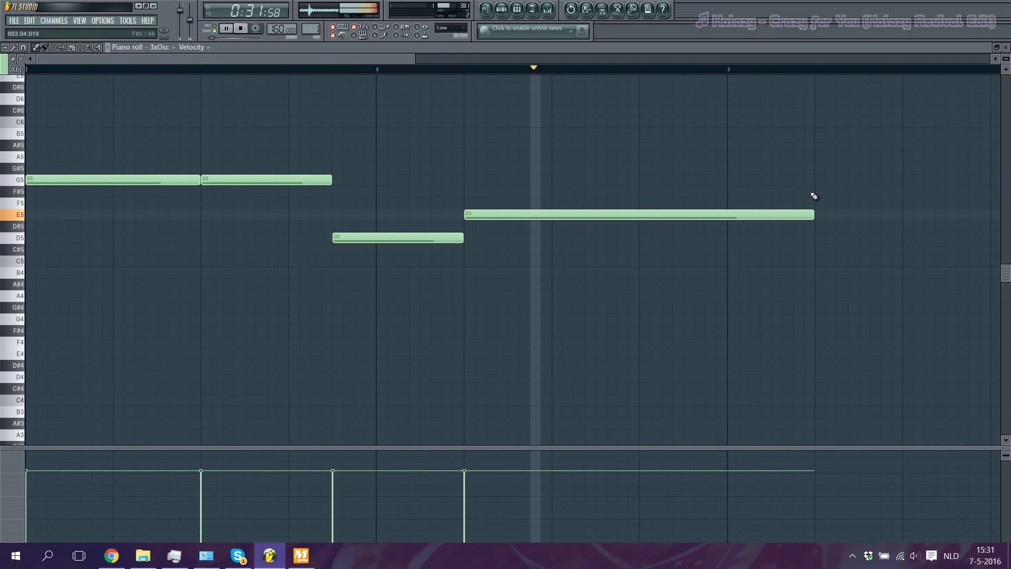
pyautogui.scroll(-5, 510, 210)
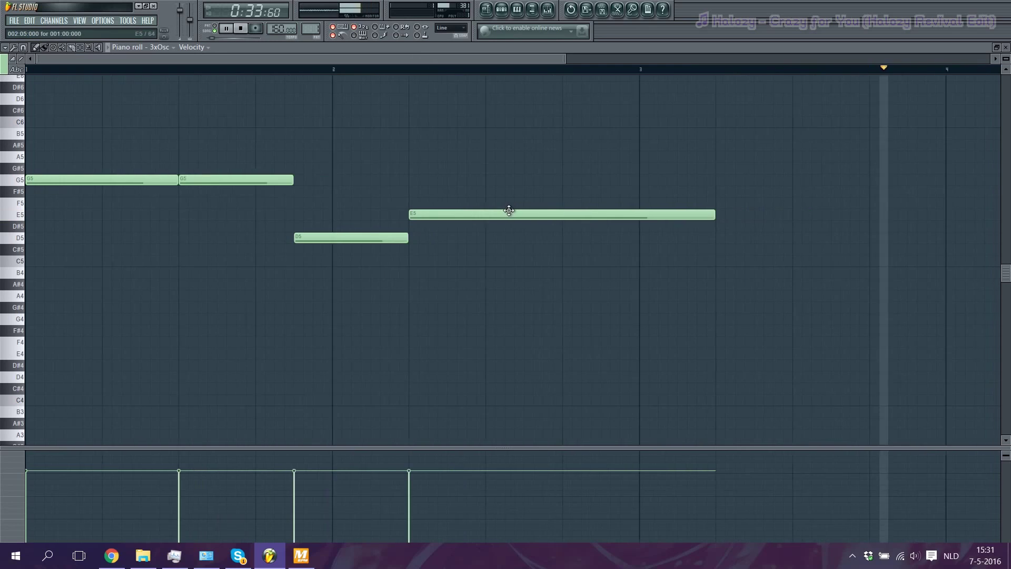
# Step: Add two C5 notes at the start of bar 4 after the long E5
pyautogui.scroll(3, 697, 241)
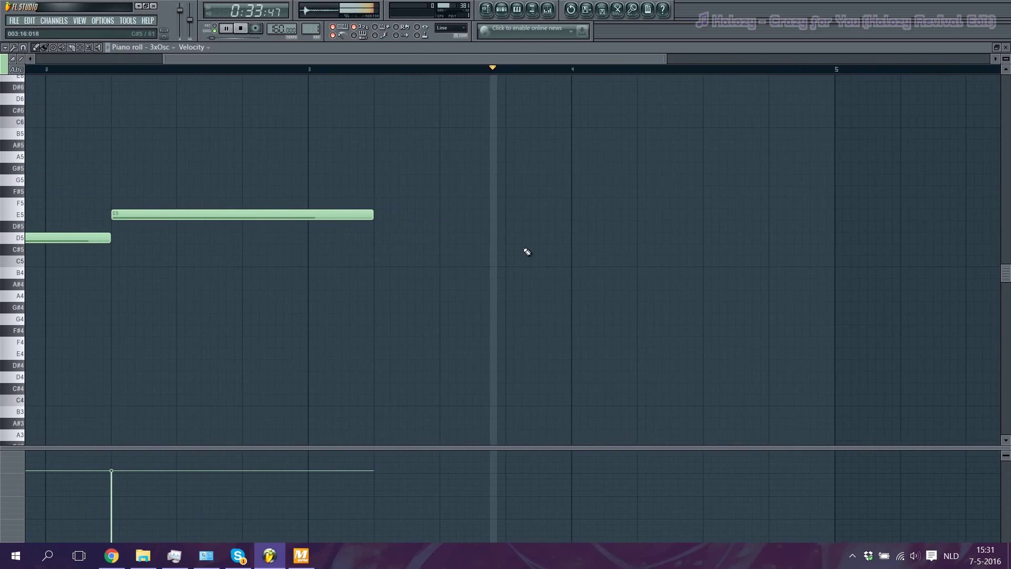
pyautogui.press('space')
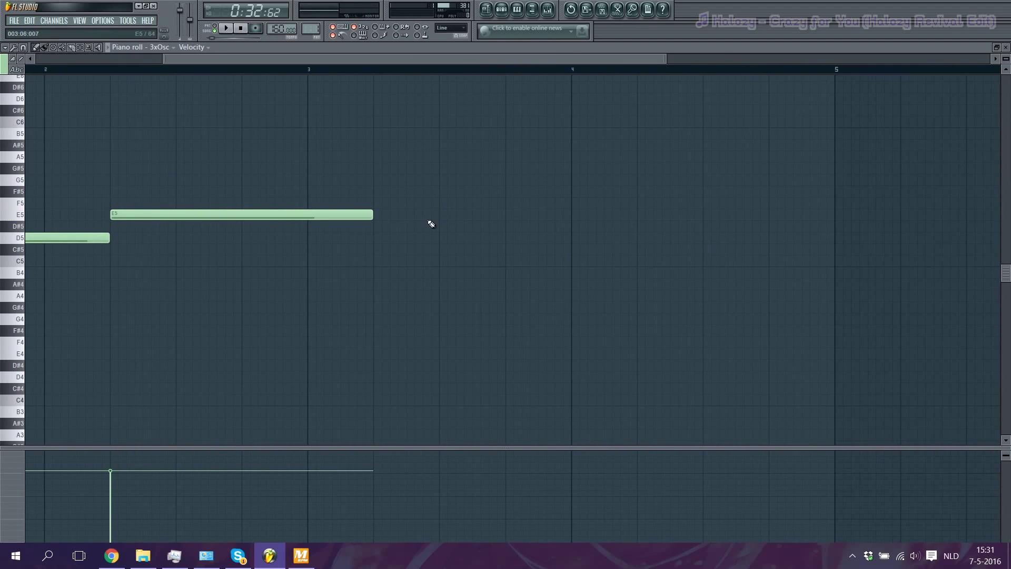
pyautogui.click(445, 214)
pyautogui.click(389, 72)
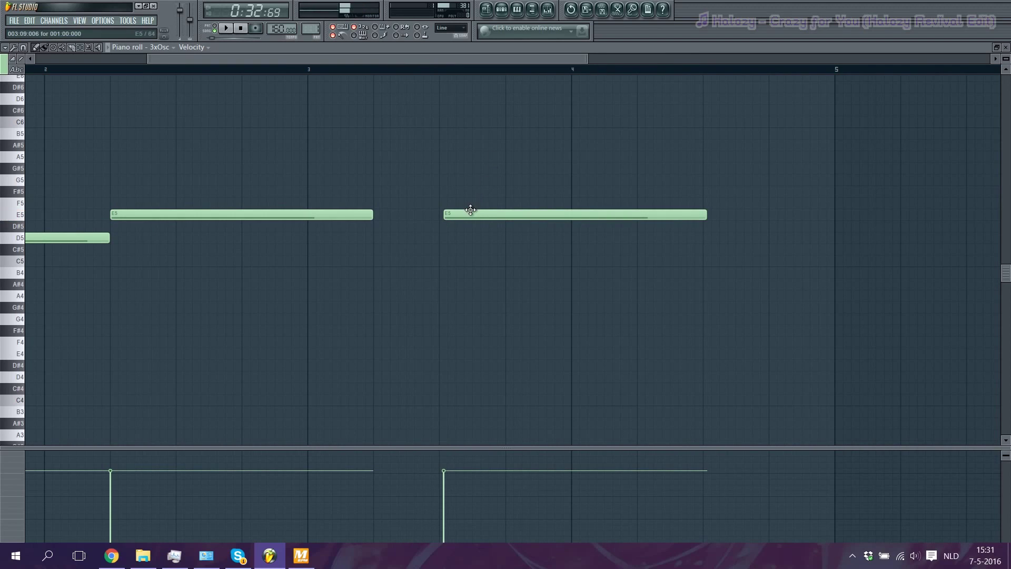
pyautogui.moveTo(470, 210); pyautogui.dragTo(530, 262)
pyautogui.press('space')
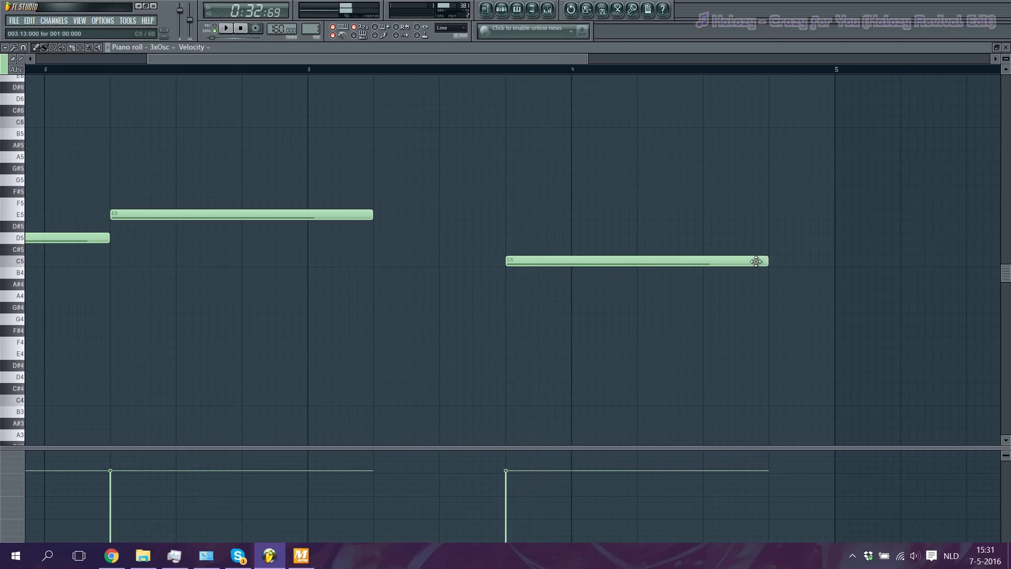
pyautogui.moveTo(767, 259); pyautogui.dragTo(564, 252)
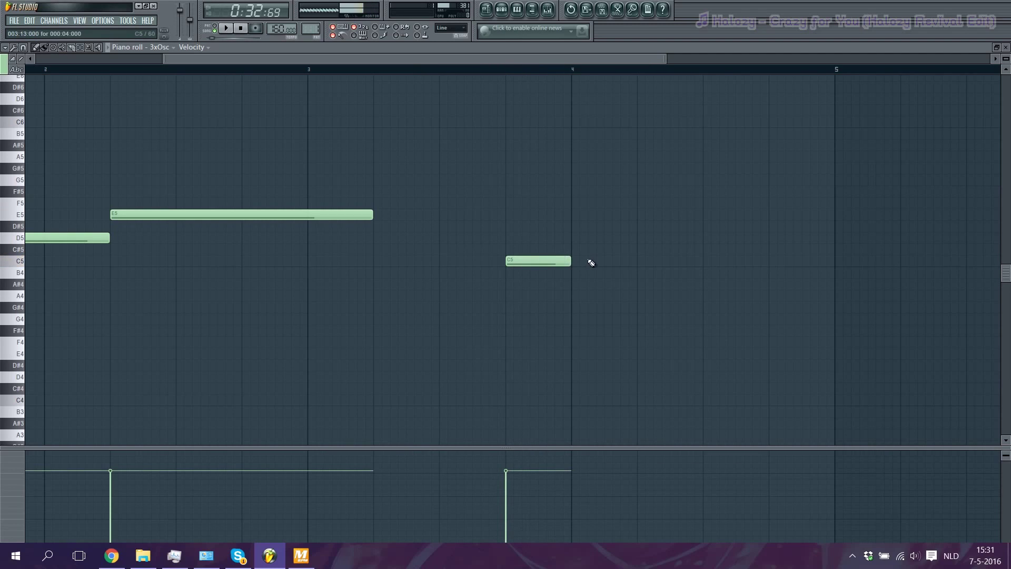
pyautogui.click(584, 261)
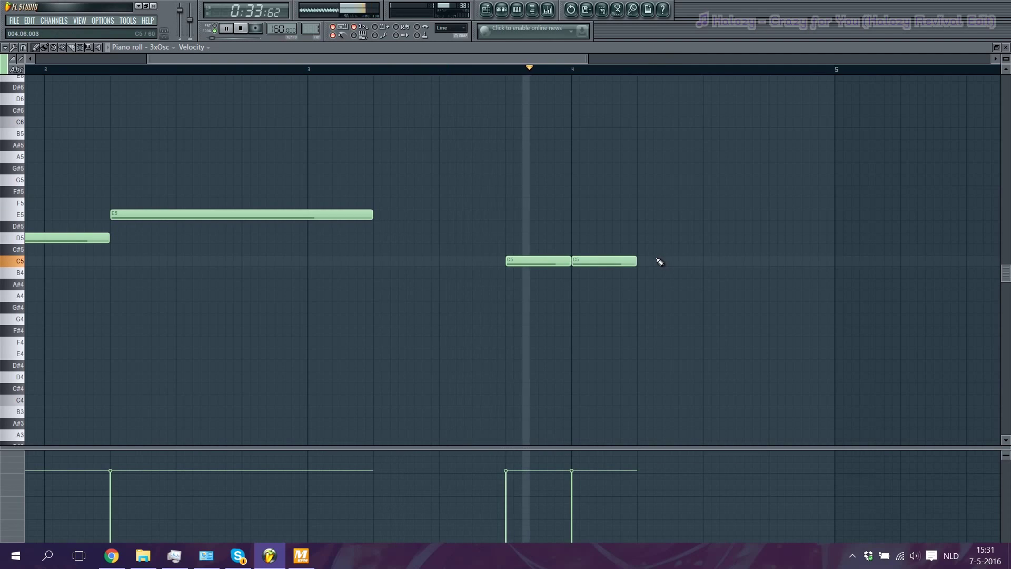
# Step: Add two D5 notes following the C5 pair in bar 4
pyautogui.press('space')
pyautogui.moveTo(639, 249); pyautogui.dragTo(636, 229)
pyautogui.press('space')
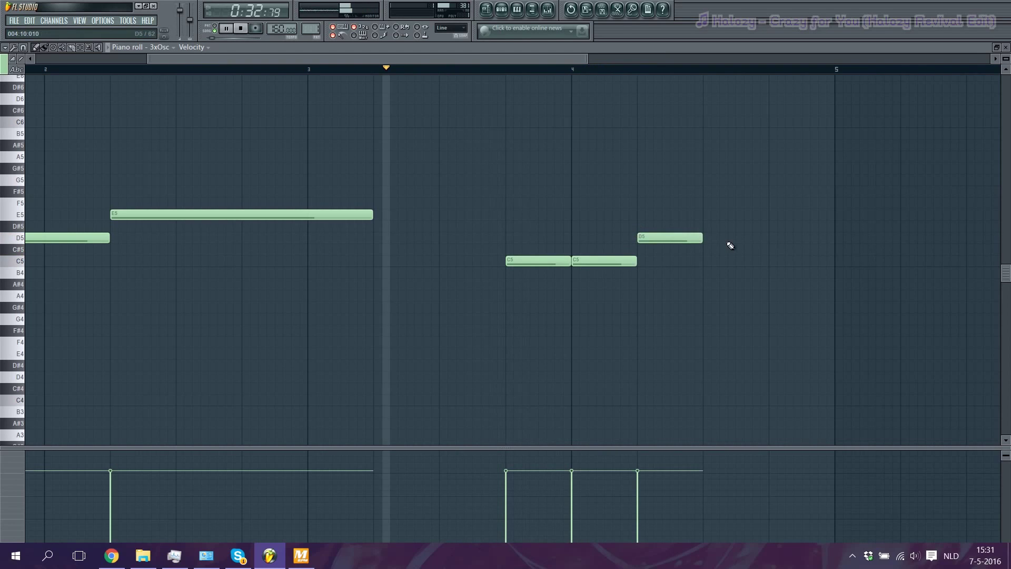
pyautogui.press('space')
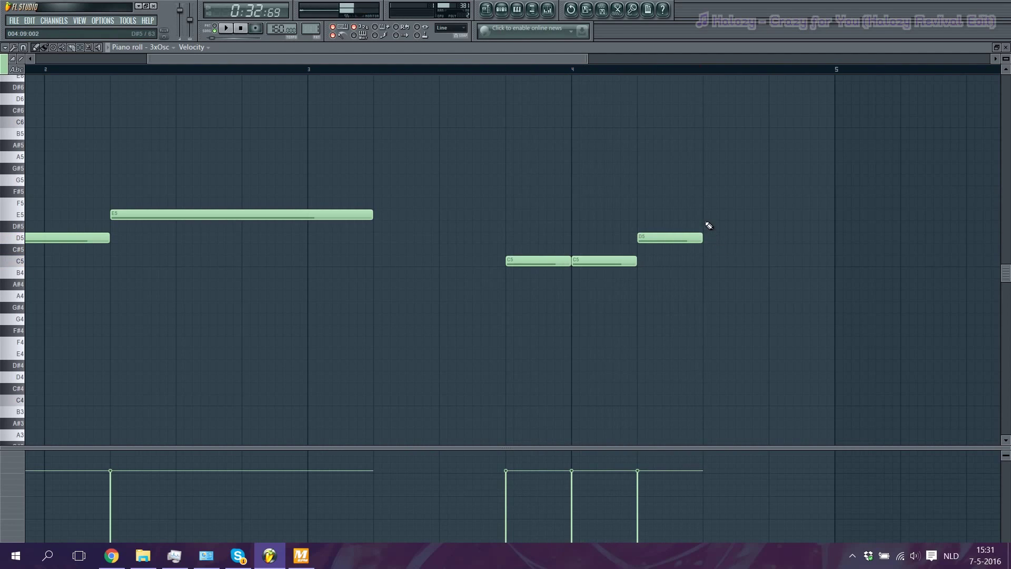
pyautogui.click(704, 258)
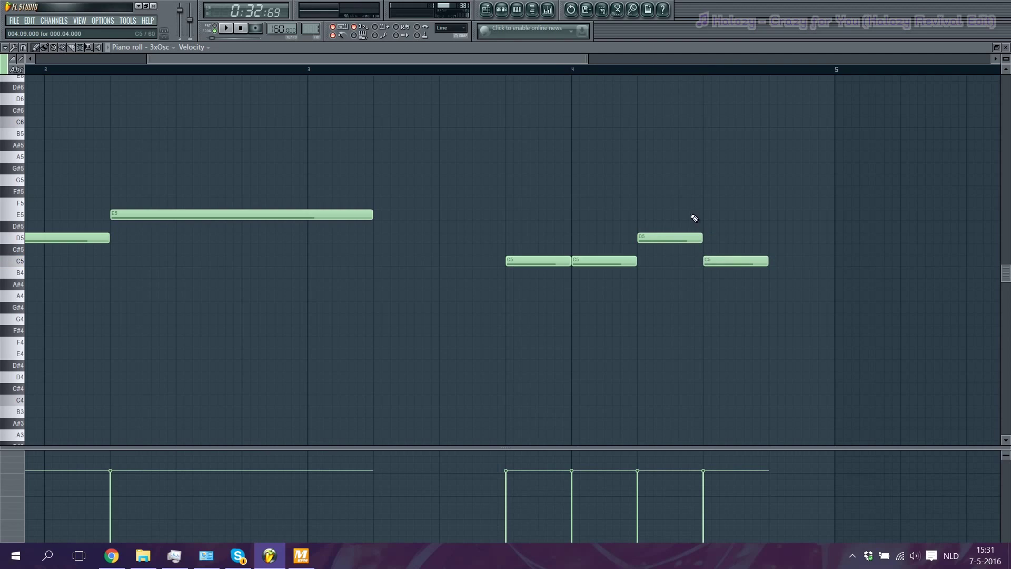
pyautogui.click(637, 74)
pyautogui.press('space')
pyautogui.moveTo(728, 262); pyautogui.dragTo(734, 238)
pyautogui.press('space')
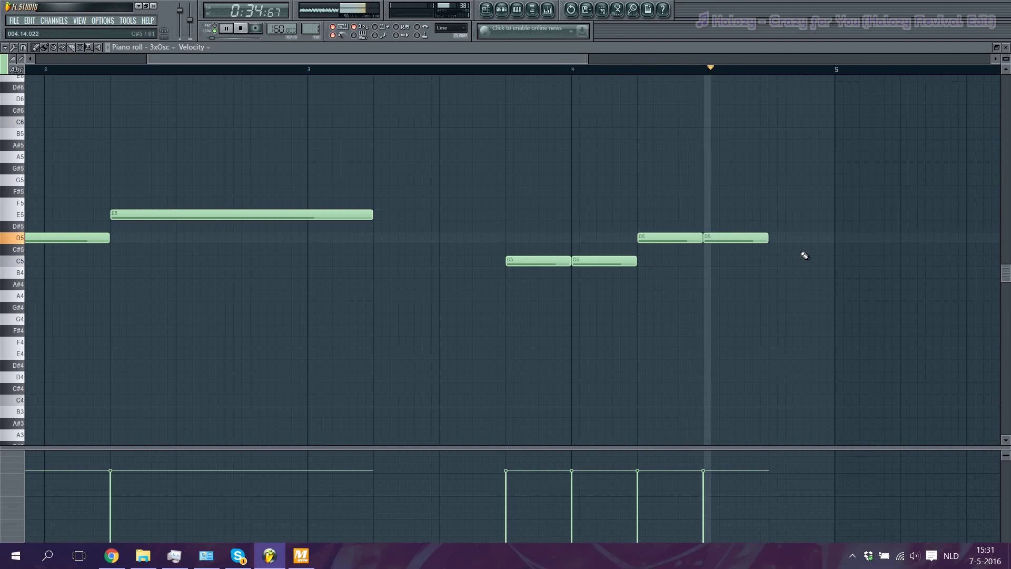
pyautogui.press('space')
# Step: Finish bar 4 with a short C5 and a short D5, then preview the phrase
pyautogui.click(777, 263)
pyautogui.press('space')
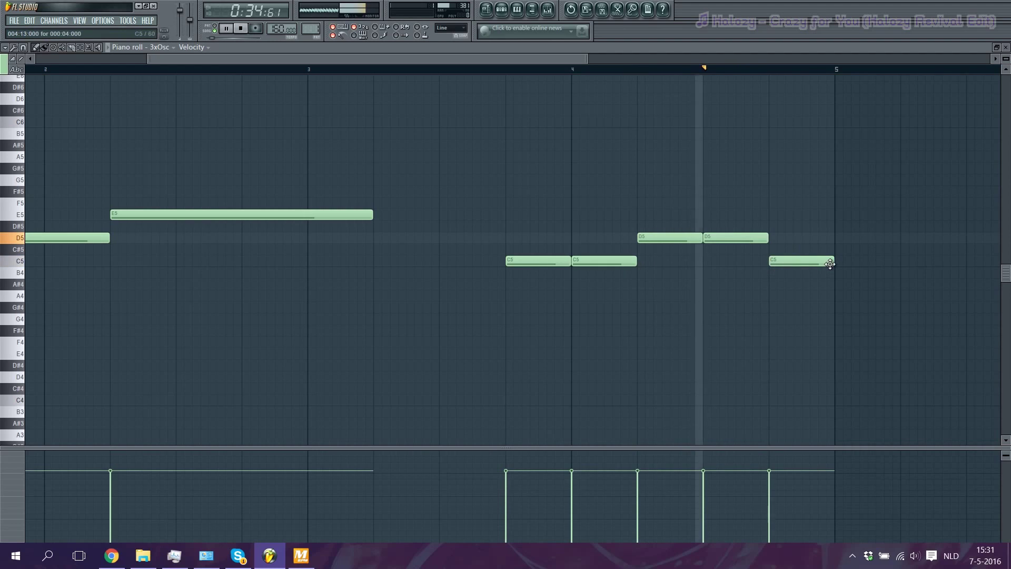
pyautogui.press('space')
pyautogui.moveTo(833, 261); pyautogui.dragTo(798, 261)
pyautogui.click(815, 238)
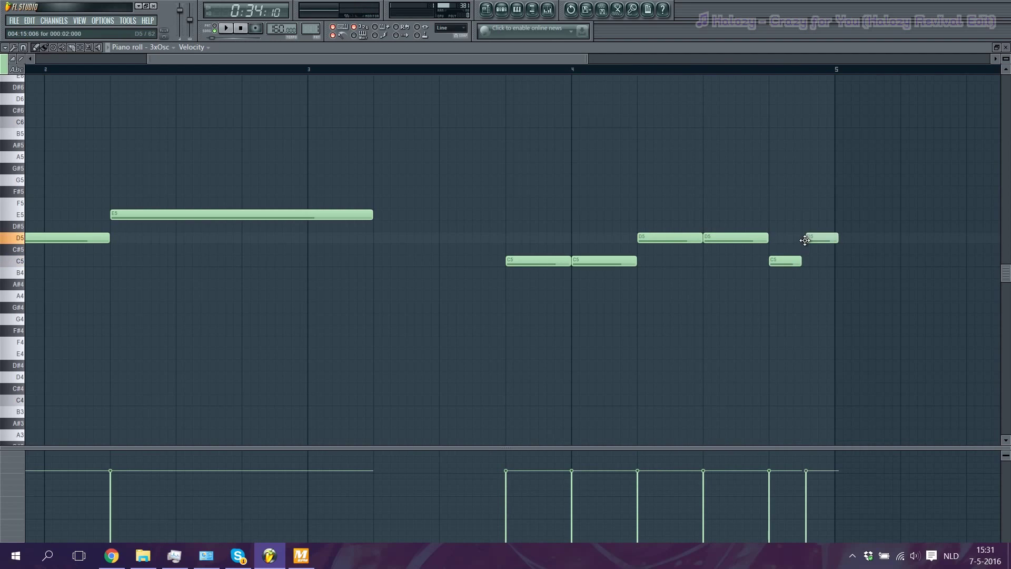
pyautogui.scroll(4, 916, 270)
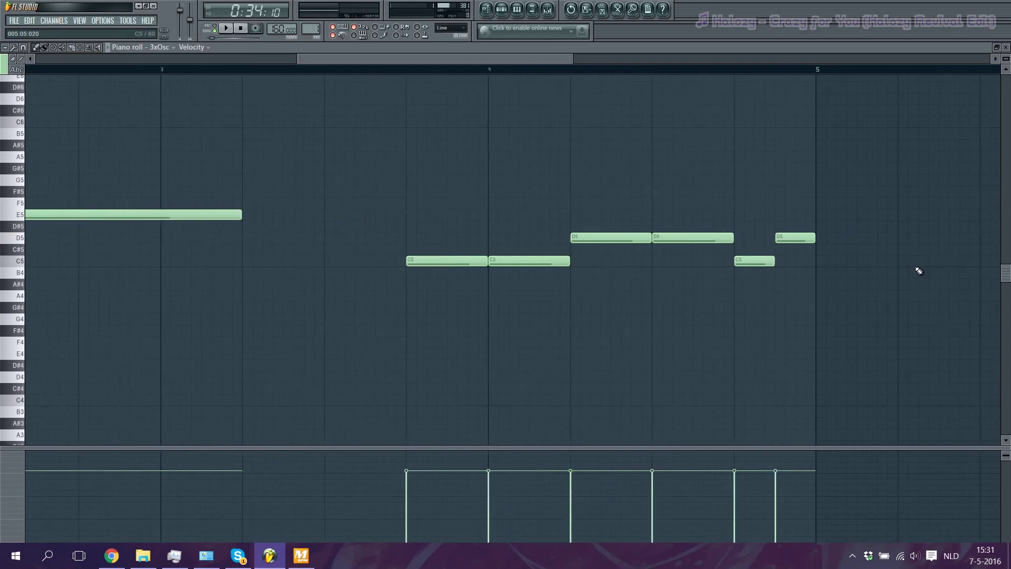
pyautogui.click(638, 70)
pyautogui.press('space')
pyautogui.press('space')
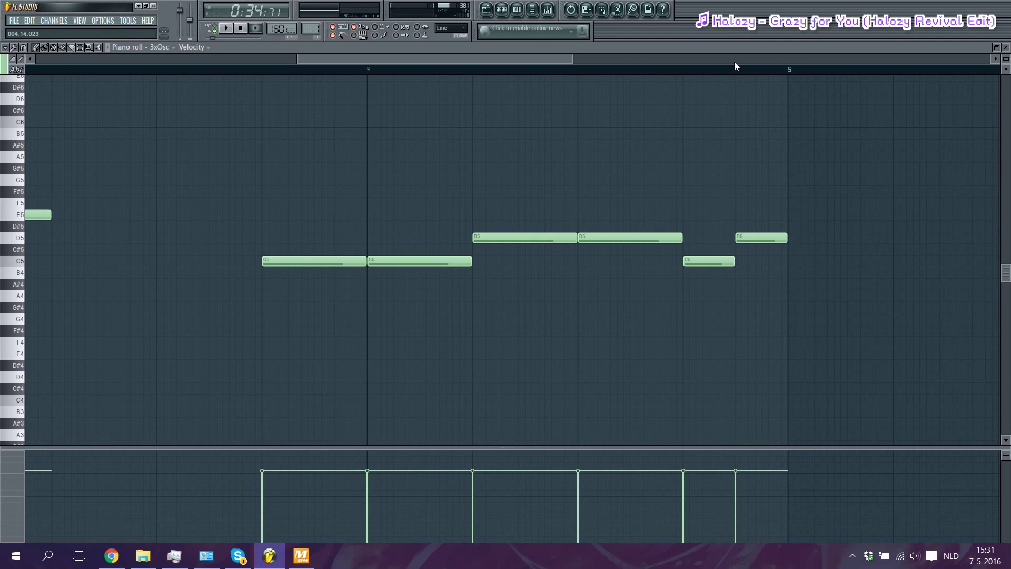
pyautogui.press('space')
# Step: In the Playlist, drag Pattern 1's right edge on Track 2 out to about bar 241
pyautogui.click(487, 9)
pyautogui.scroll(6, 295, 177)
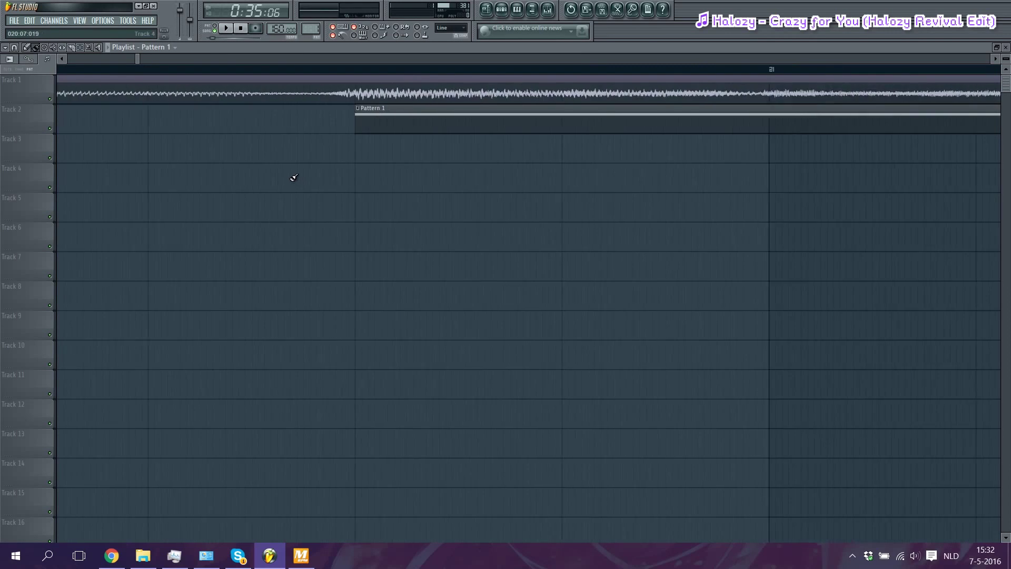
pyautogui.scroll(-1, 297, 119)
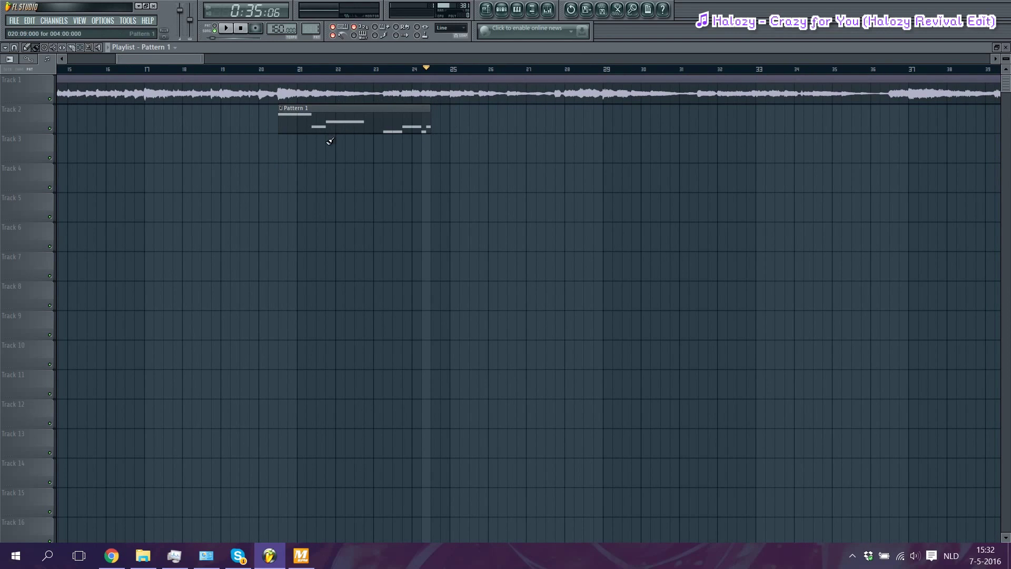
pyautogui.scroll(-7, 330, 141)
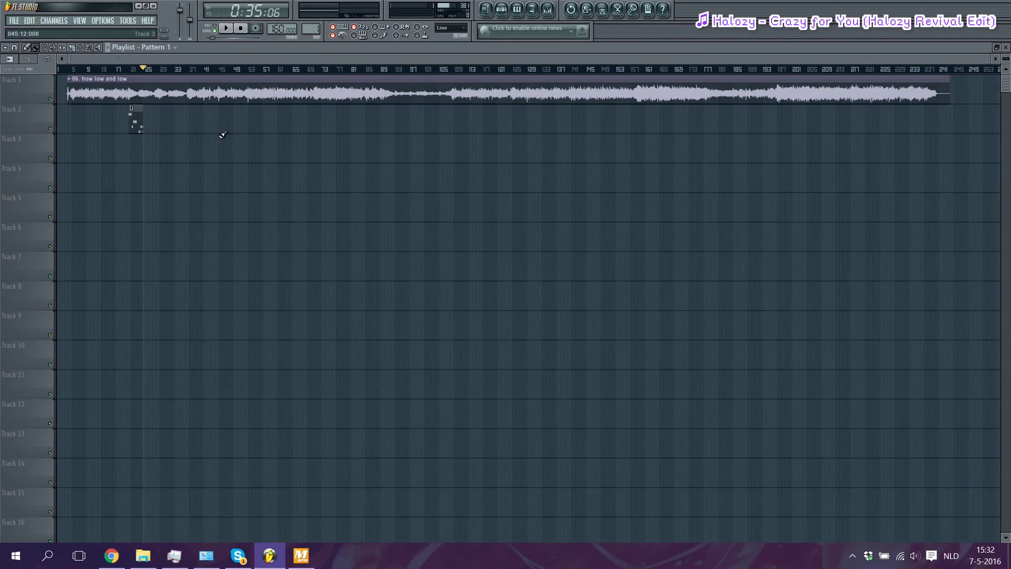
pyautogui.moveTo(140, 110); pyautogui.dragTo(934, 122)
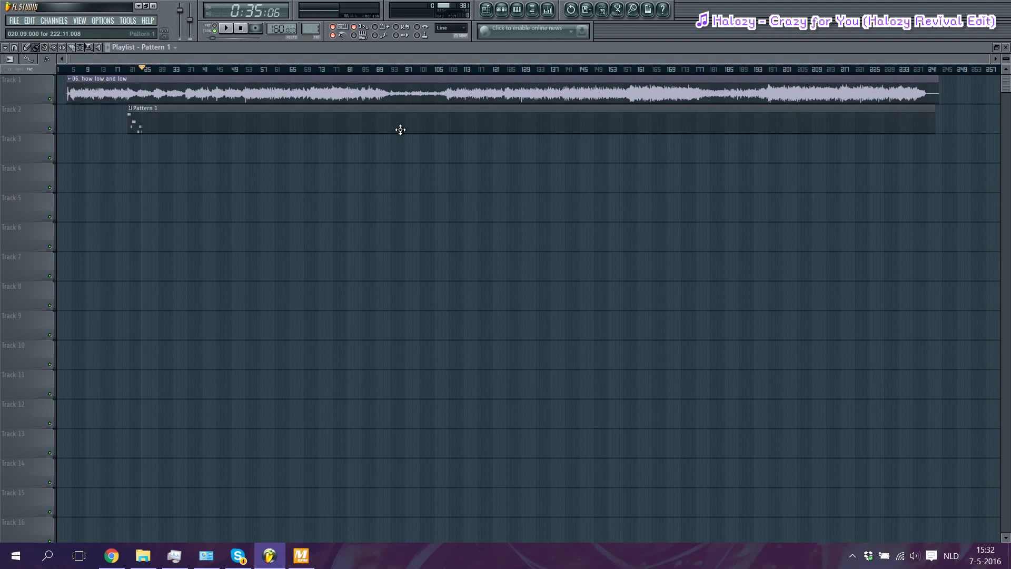
pyautogui.scroll(10, 136, 128)
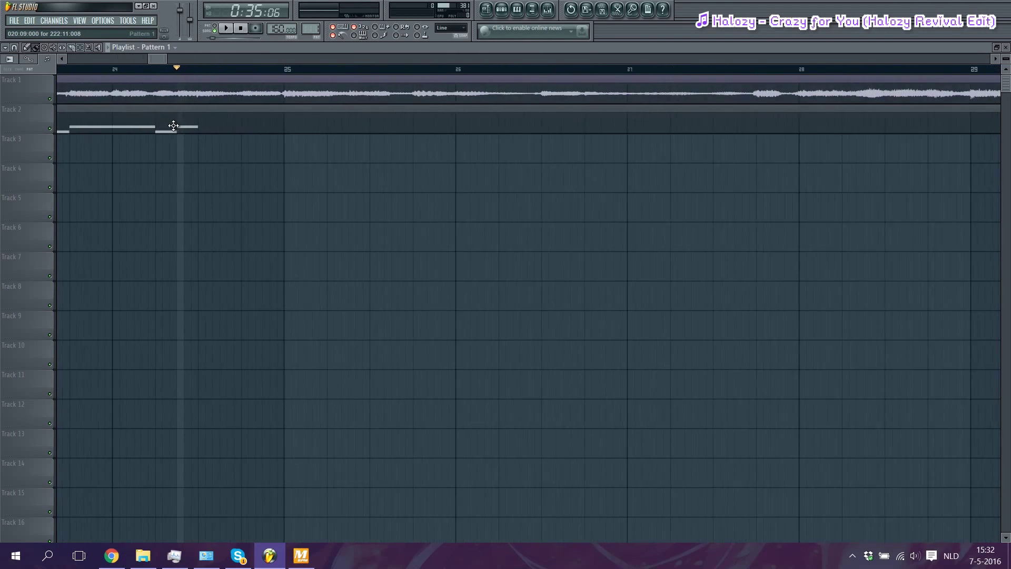
pyautogui.scroll(3, 184, 125)
# Step: Reopen Pattern 1's notes, extend the last D5 to 6 steps, and add three short E5 notes
pyautogui.doubleClick(225, 122)
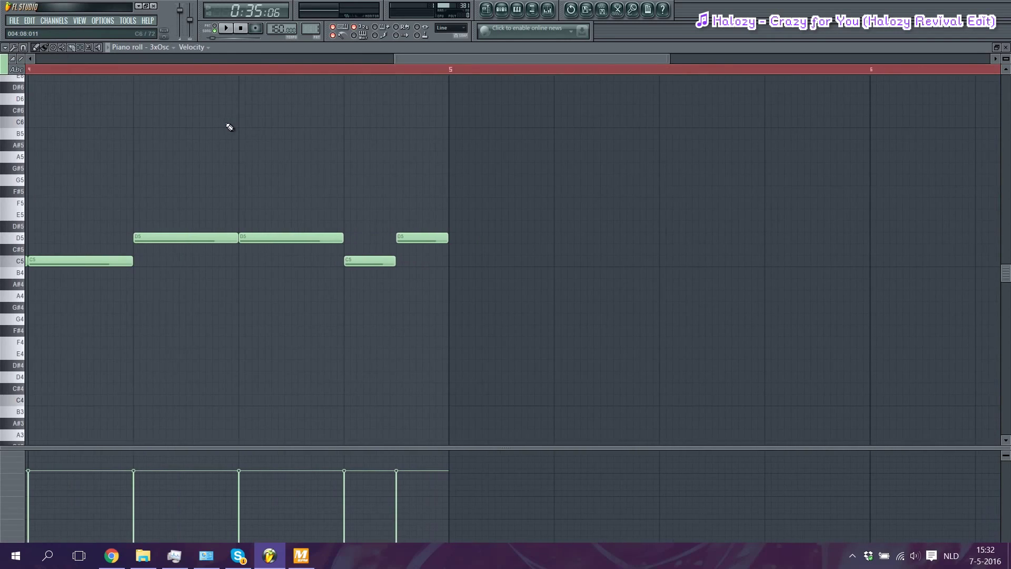
pyautogui.click(349, 70)
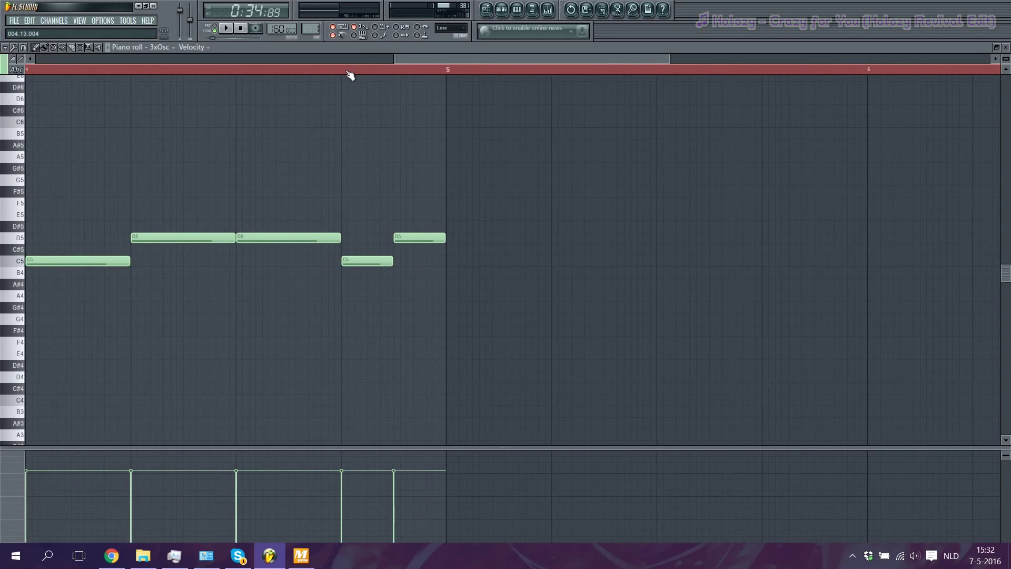
pyautogui.press('space')
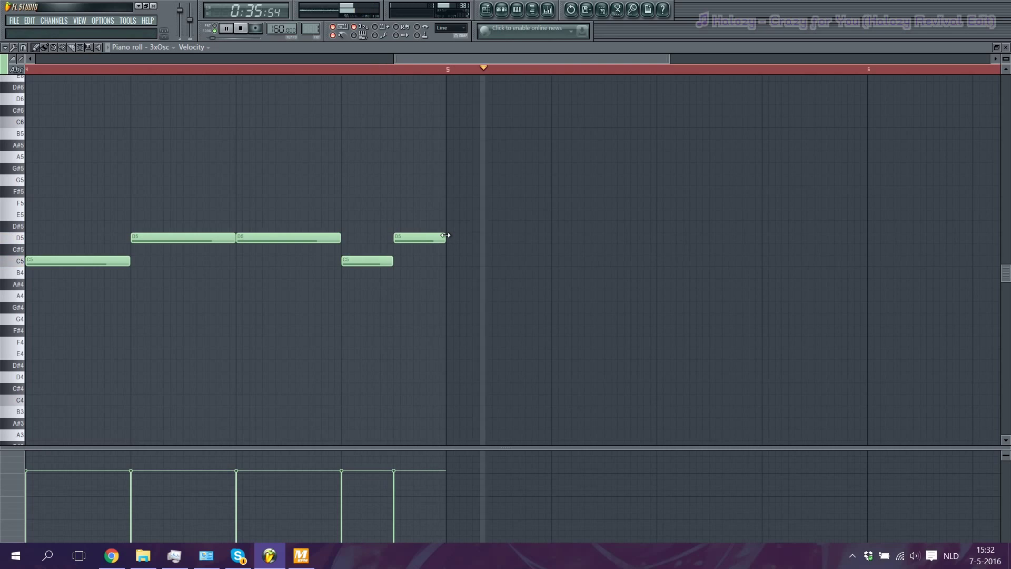
pyautogui.press('space')
pyautogui.moveTo(449, 239); pyautogui.dragTo(538, 237)
pyautogui.click(553, 214)
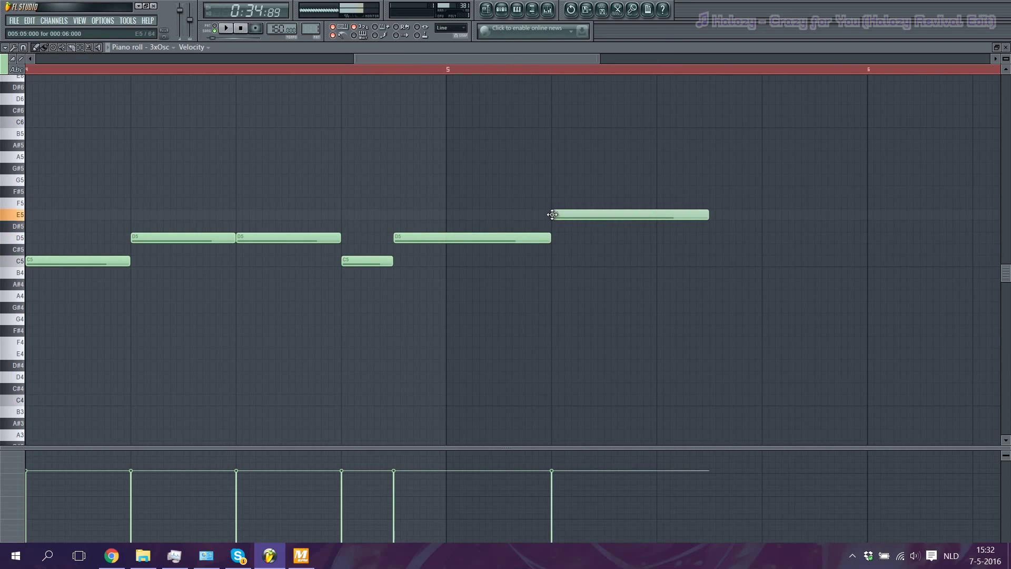
pyautogui.press('space')
pyautogui.press('space')
pyautogui.moveTo(708, 214); pyautogui.dragTo(653, 212)
pyautogui.click(657, 213)
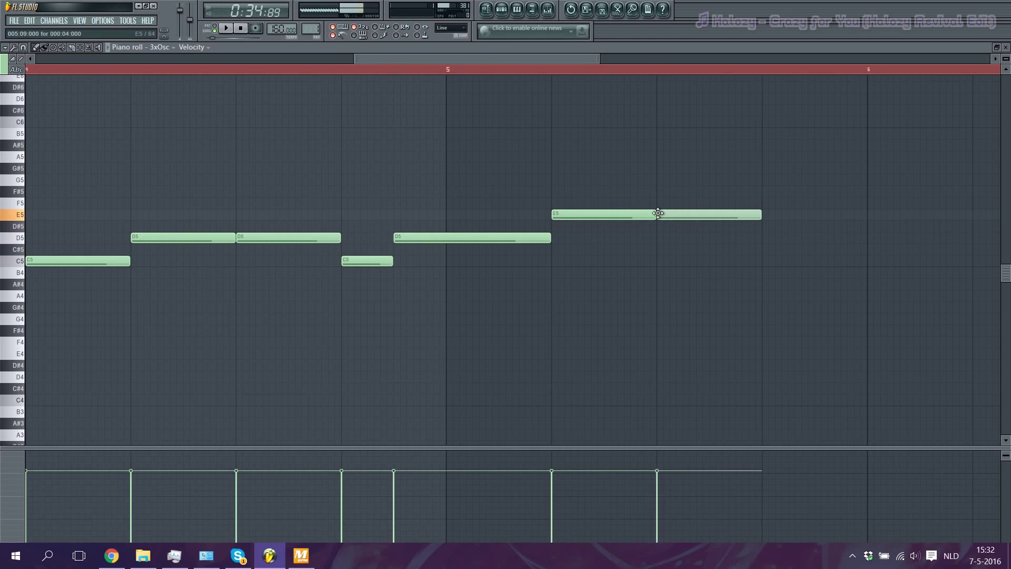
pyautogui.click(662, 72)
pyautogui.press('space')
pyautogui.click(772, 216)
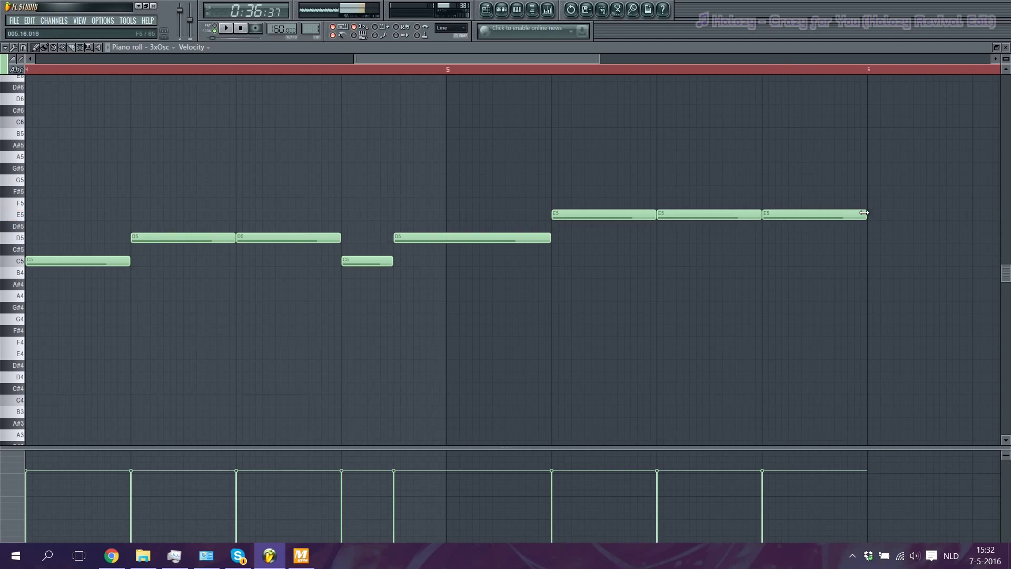
pyautogui.moveTo(866, 213); pyautogui.dragTo(814, 213)
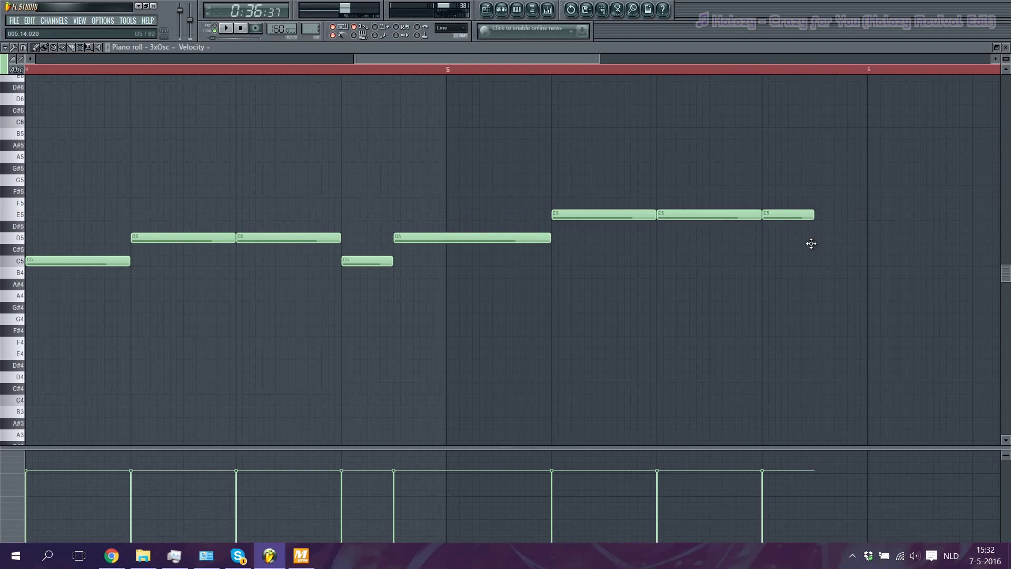
# Step: Add a D5 and then a C5 note after the three E5 notes
pyautogui.click(839, 238)
pyautogui.press('space')
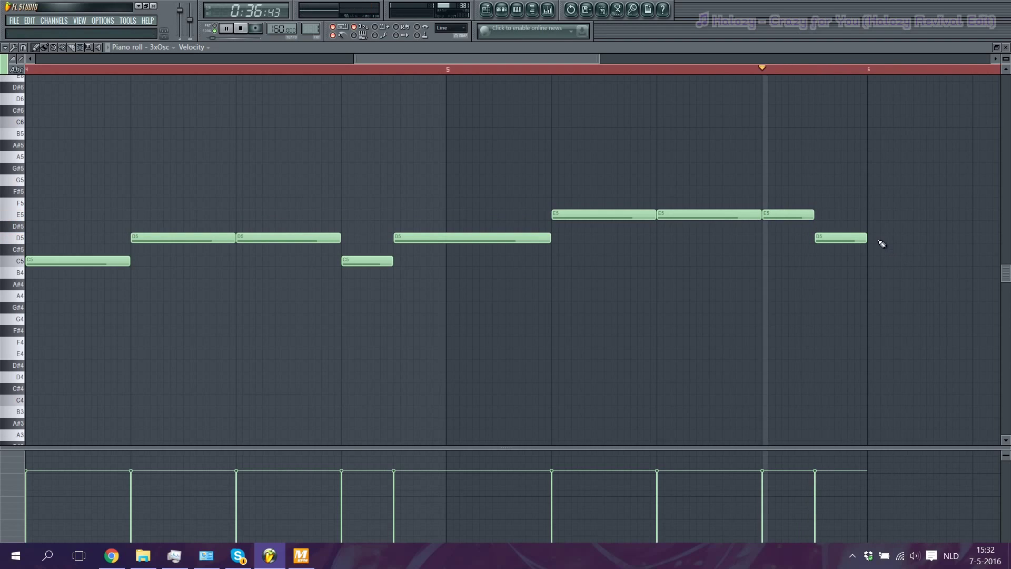
pyautogui.press('space')
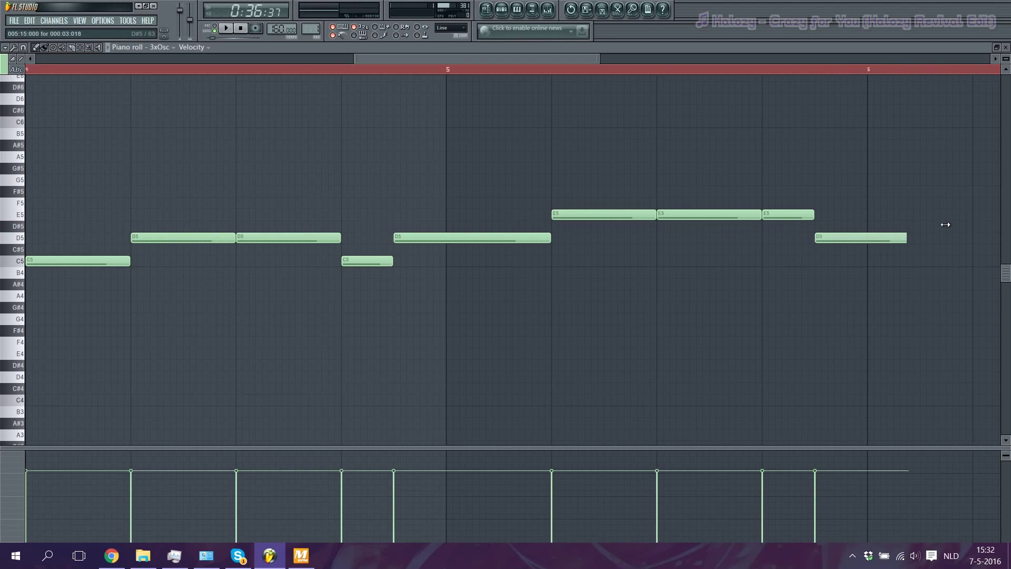
pyautogui.moveTo(945, 224); pyautogui.dragTo(972, 221)
pyautogui.click(971, 258)
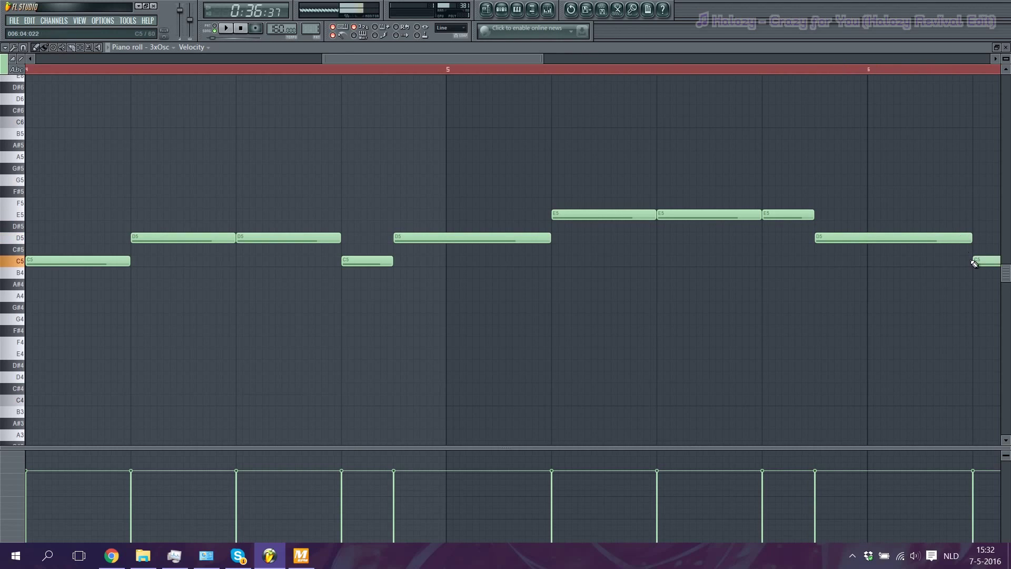
pyautogui.press('space')
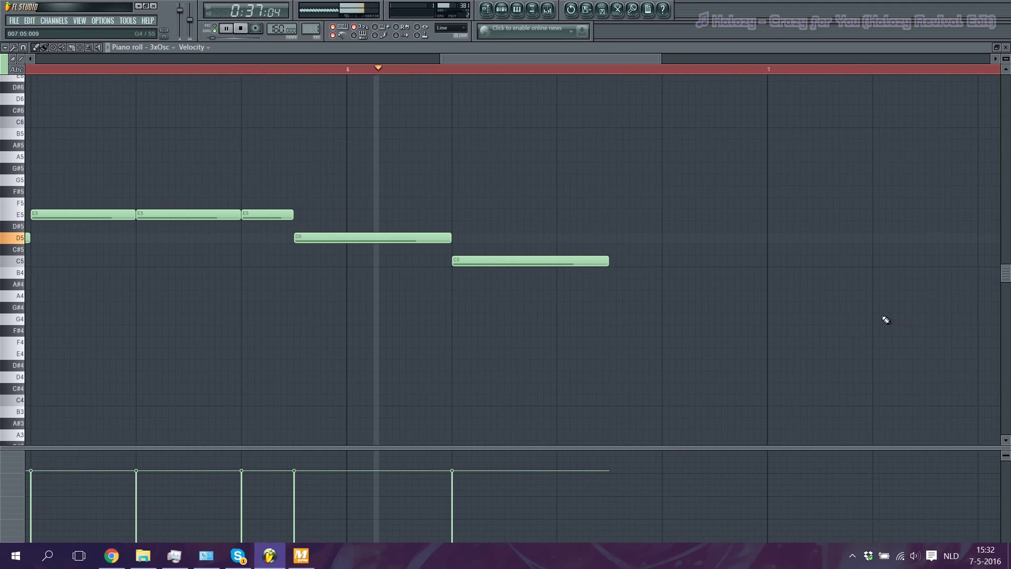
pyautogui.press('space')
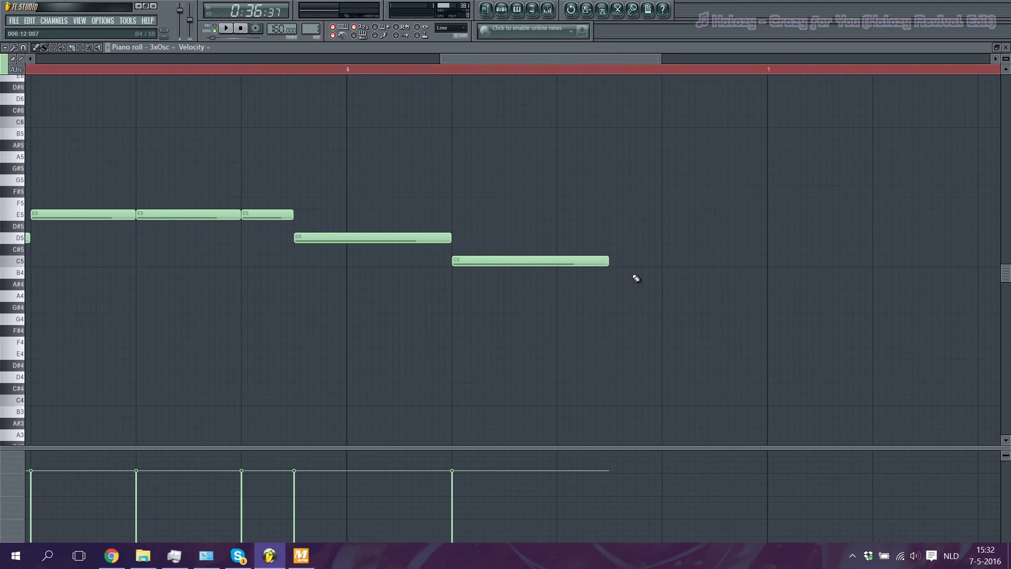
pyautogui.press('space')
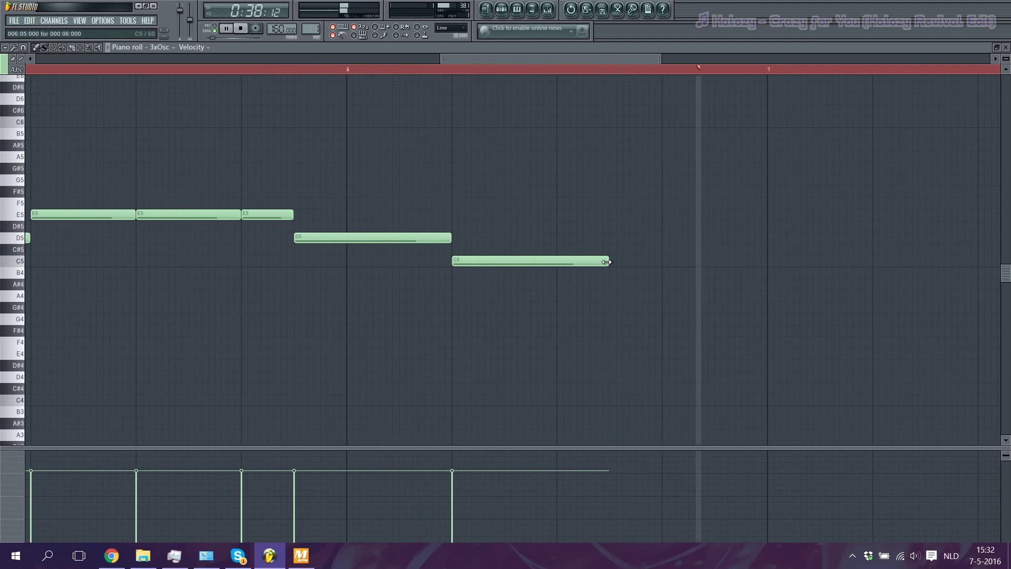
pyautogui.press('space')
# Step: Add a slightly lengthened B4 in the next bar, followed by a C5 note
pyautogui.click(725, 261)
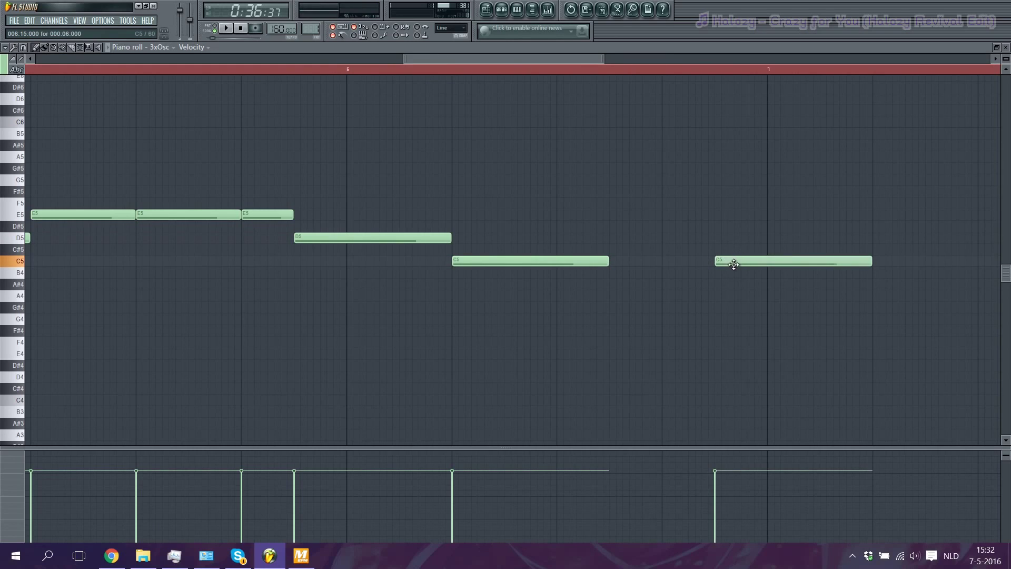
pyautogui.moveTo(733, 263); pyautogui.dragTo(836, 275)
pyautogui.press('space')
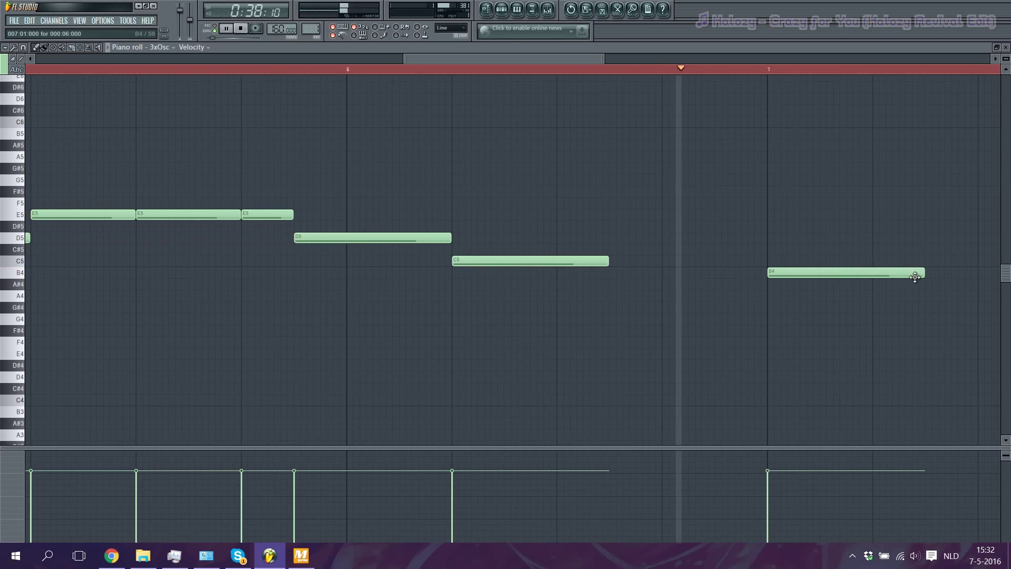
pyautogui.press('space')
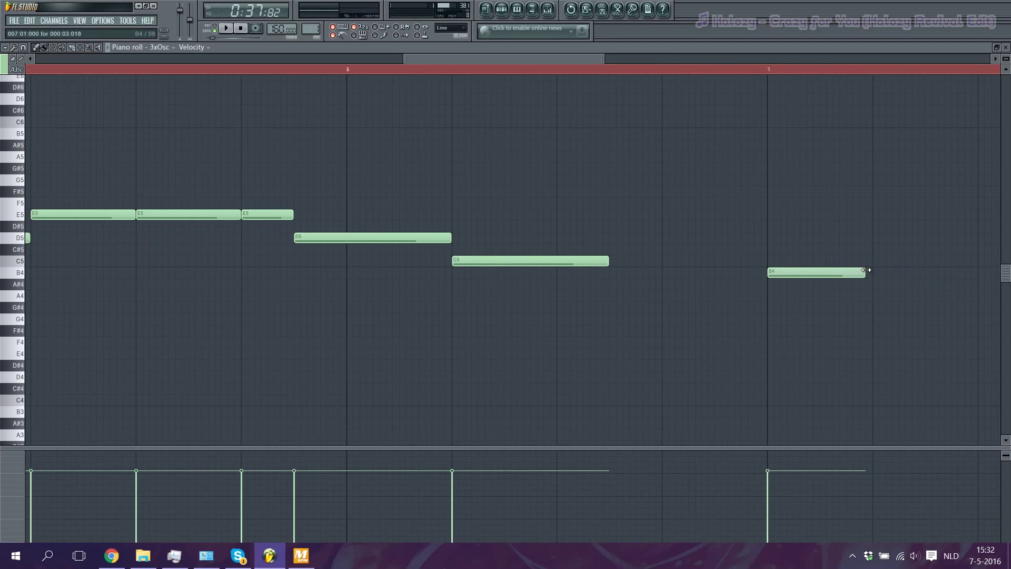
pyautogui.moveTo(866, 269); pyautogui.dragTo(872, 270)
pyautogui.click(873, 260)
pyautogui.press('space')
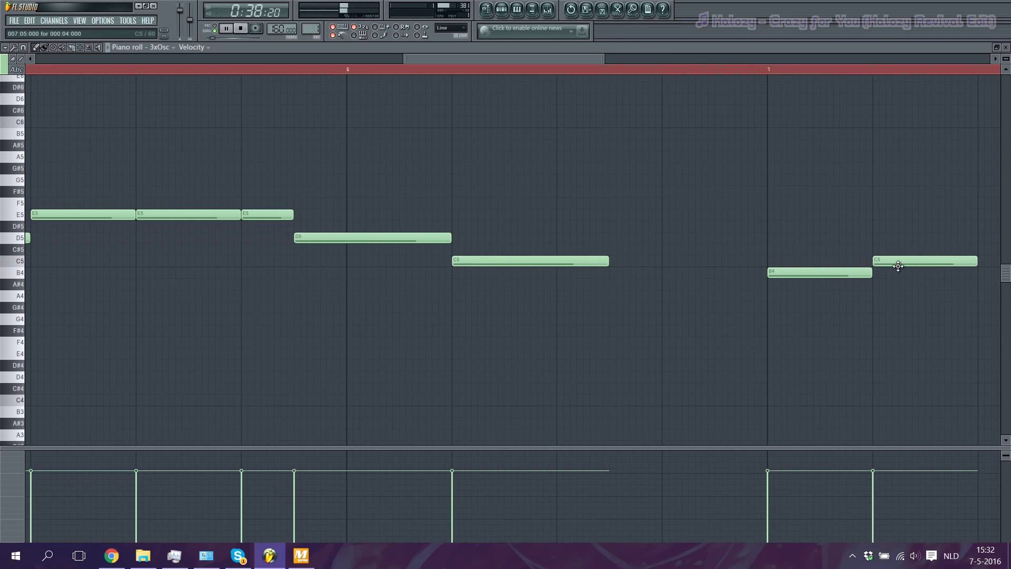
pyautogui.scroll(-4, 603, 289)
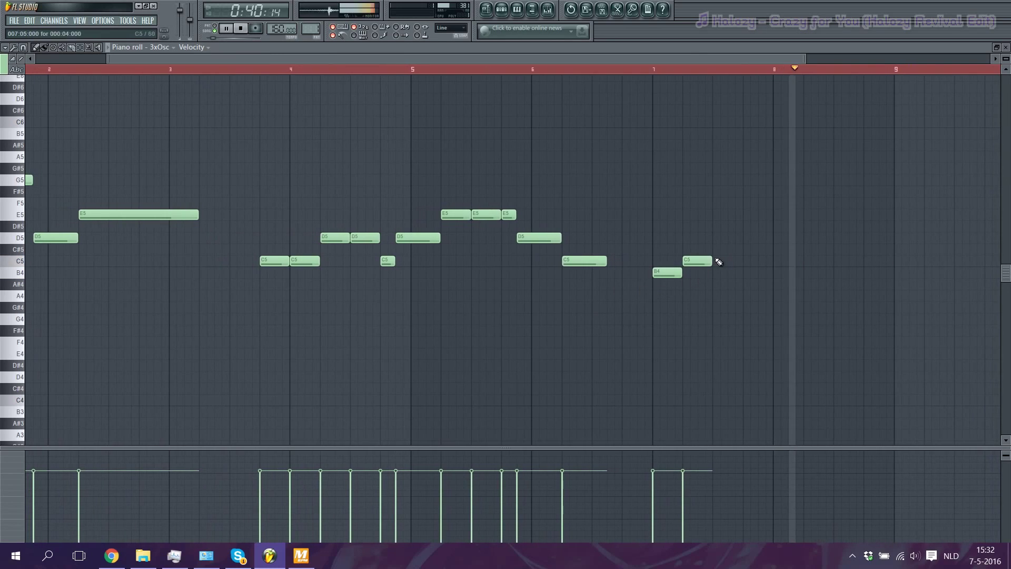
pyautogui.press('space')
# Step: Lengthen the closing C5 note and play back the melody's ending from before bar 7
pyautogui.moveTo(711, 260); pyautogui.dragTo(766, 252)
pyautogui.click(717, 68)
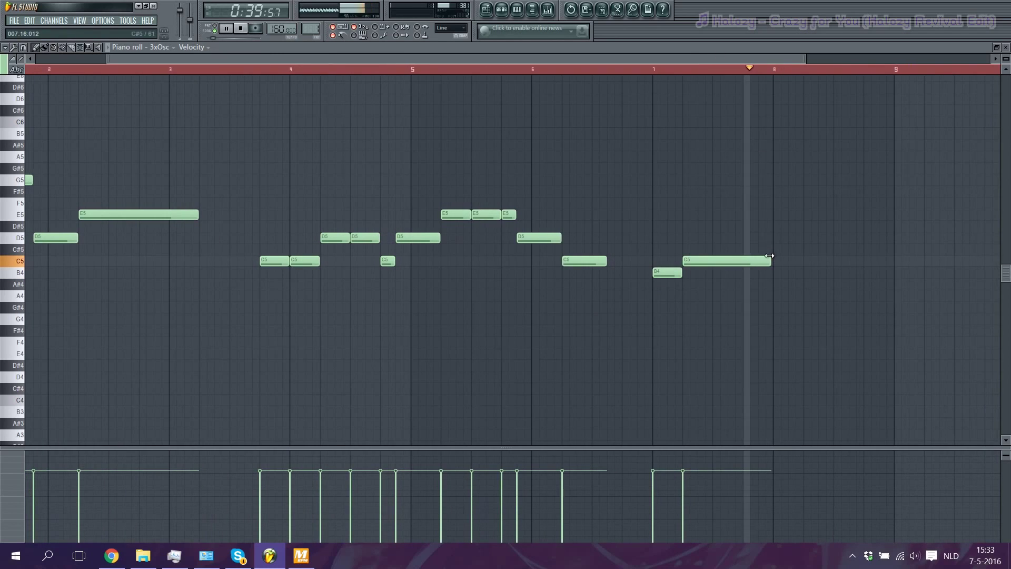
pyautogui.press('space')
pyautogui.scroll(3, 748, 262)
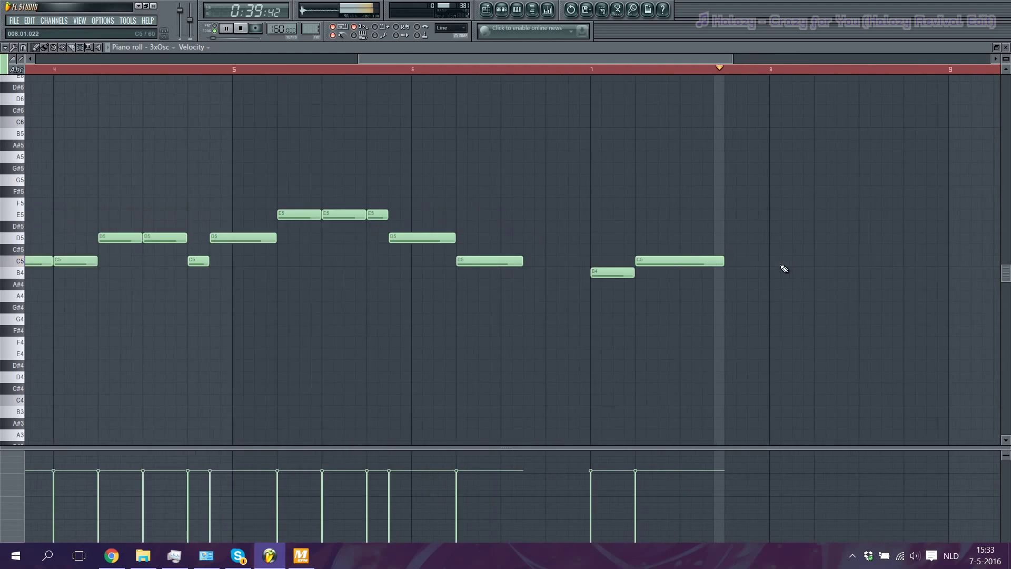
pyautogui.press('space')
pyautogui.click(341, 68)
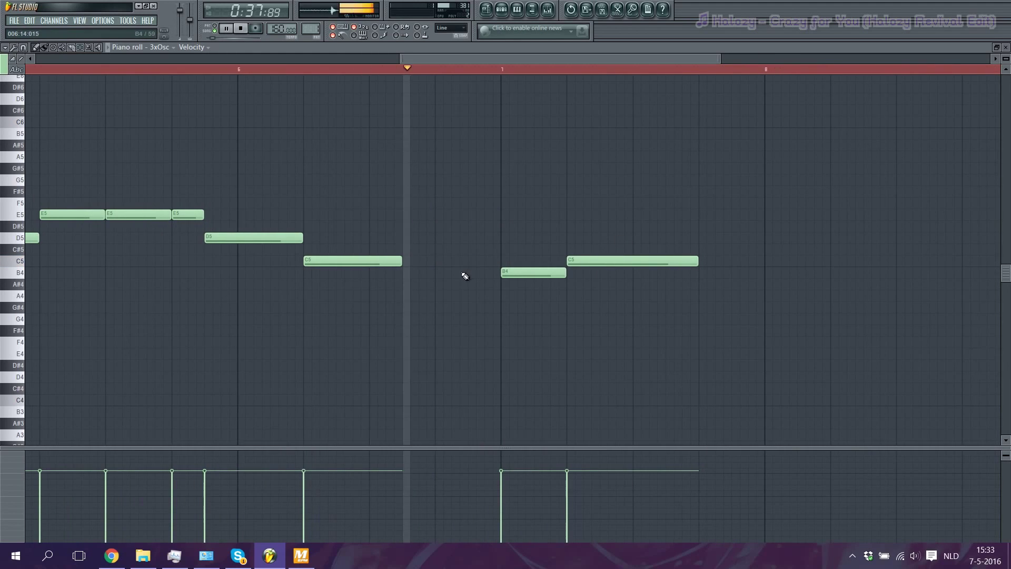
pyautogui.press('space')
pyautogui.press('space')
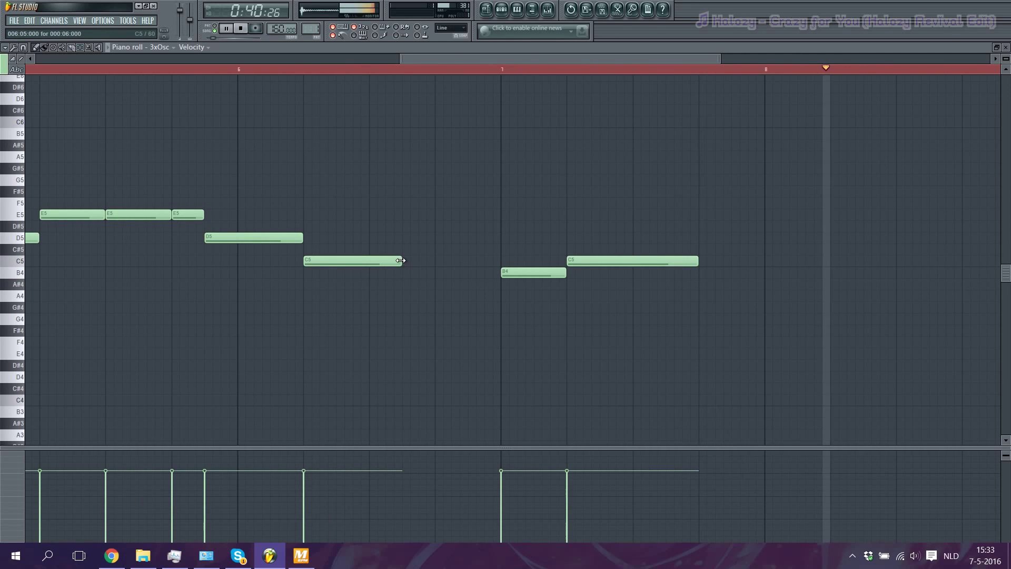
pyautogui.scroll(-4, 681, 312)
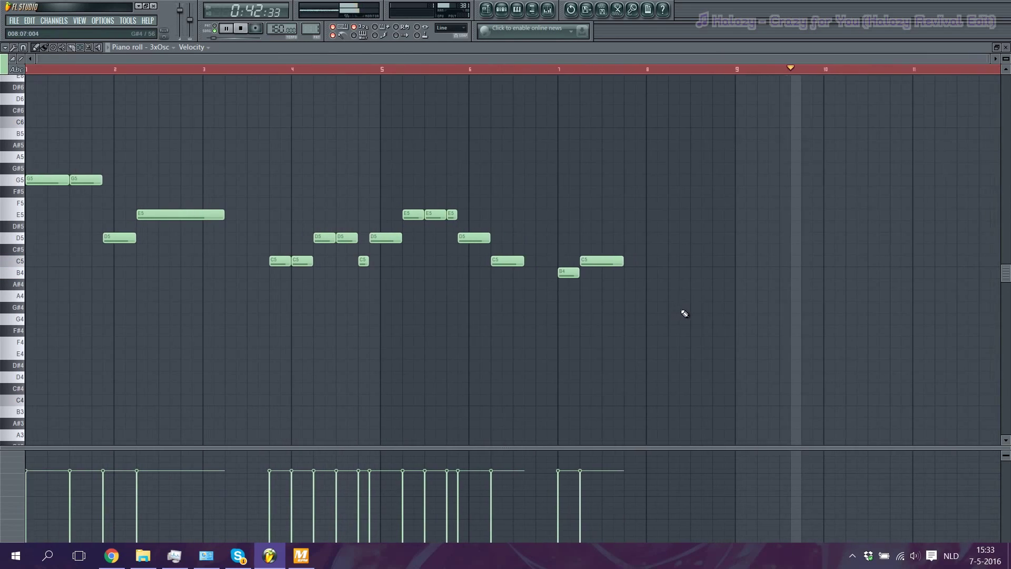
pyautogui.press('space')
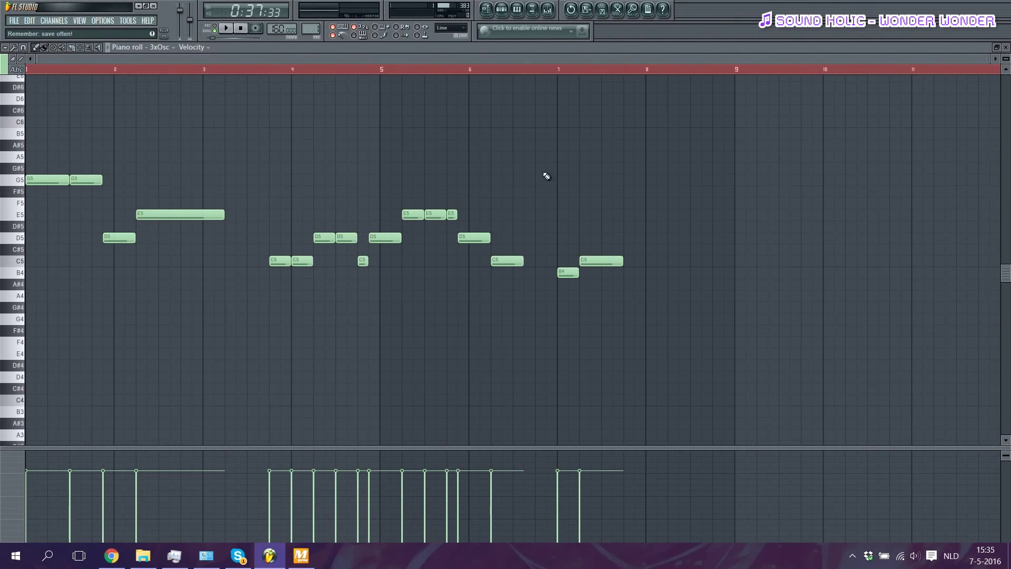
# Step: Delete the long E5 note and add a new E5 after the D5 in bar 2
pyautogui.rightClick(150, 216)
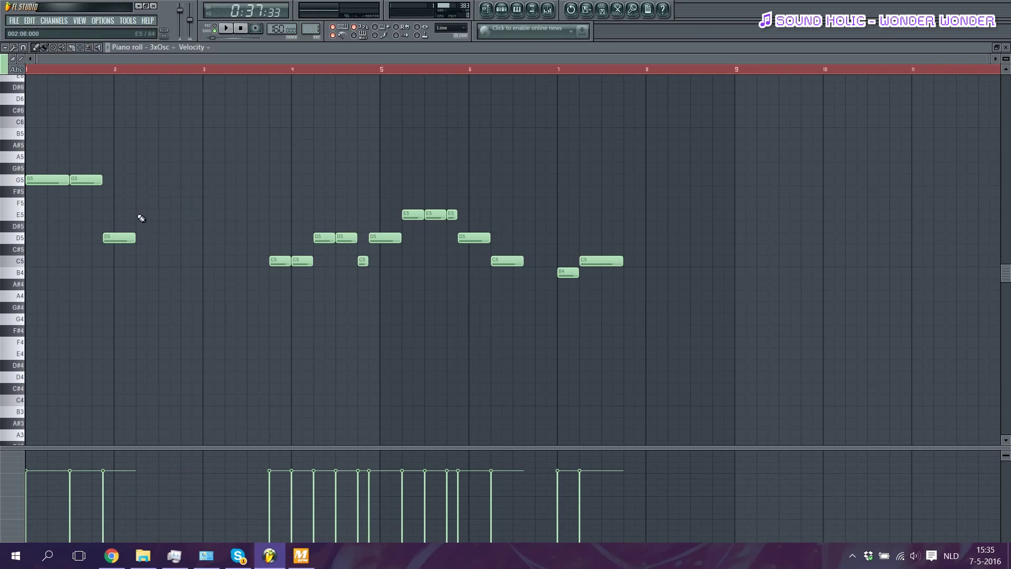
pyautogui.scroll(3, 93, 219)
pyautogui.click(115, 73)
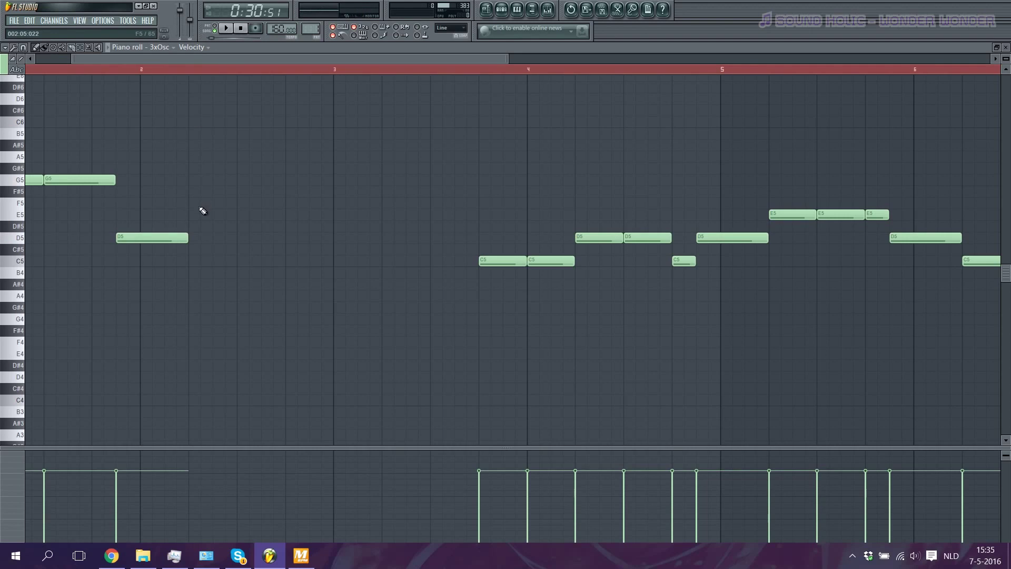
pyautogui.moveTo(196, 204)
pyautogui.mouseDown()
pyautogui.moveTo(191, 227)
pyautogui.moveTo(193, 168)
pyautogui.moveTo(190, 218)
pyautogui.mouseUp()
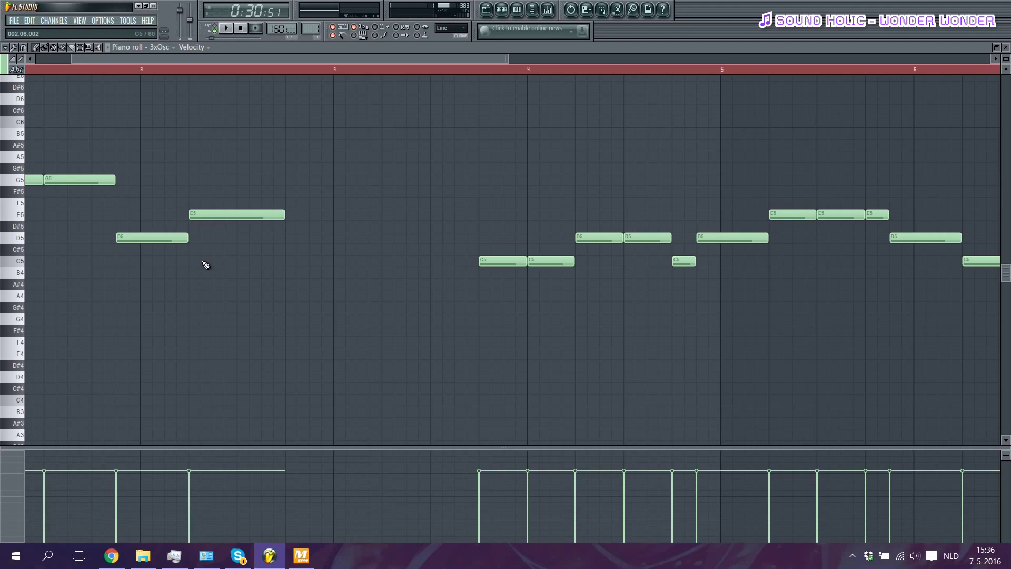
pyautogui.click(82, 69)
pyautogui.press('space')
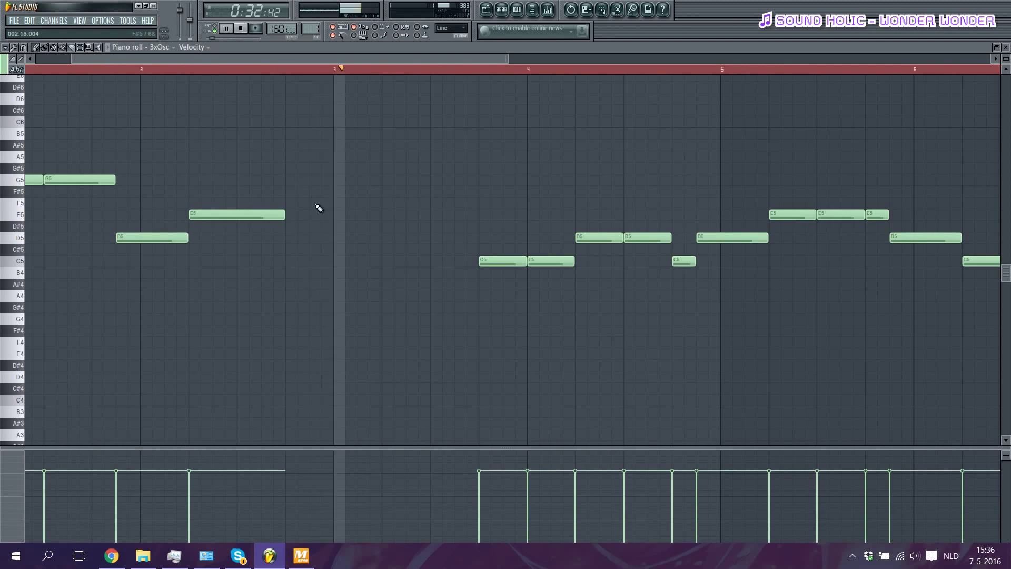
pyautogui.press('space')
# Step: Lengthen the new E5 into bar 3, then minimize FL Studio and show the desktop
pyautogui.moveTo(286, 213); pyautogui.dragTo(428, 211)
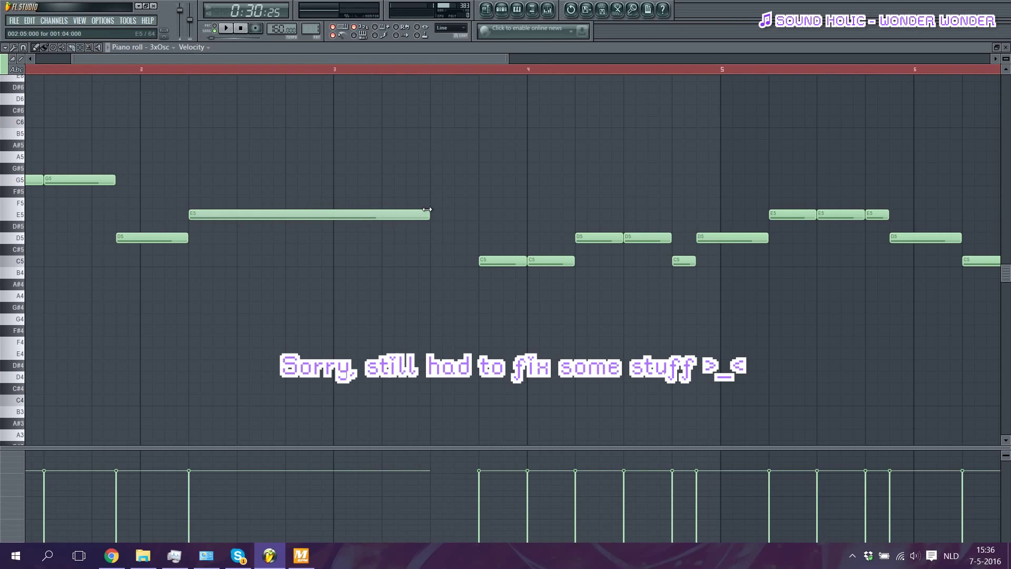
pyautogui.press('space')
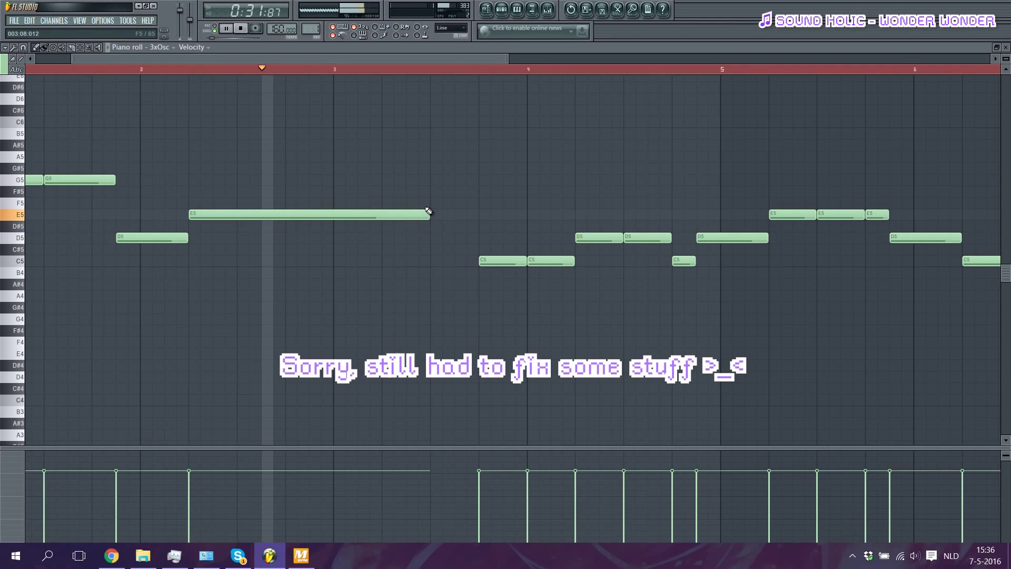
pyautogui.press('space')
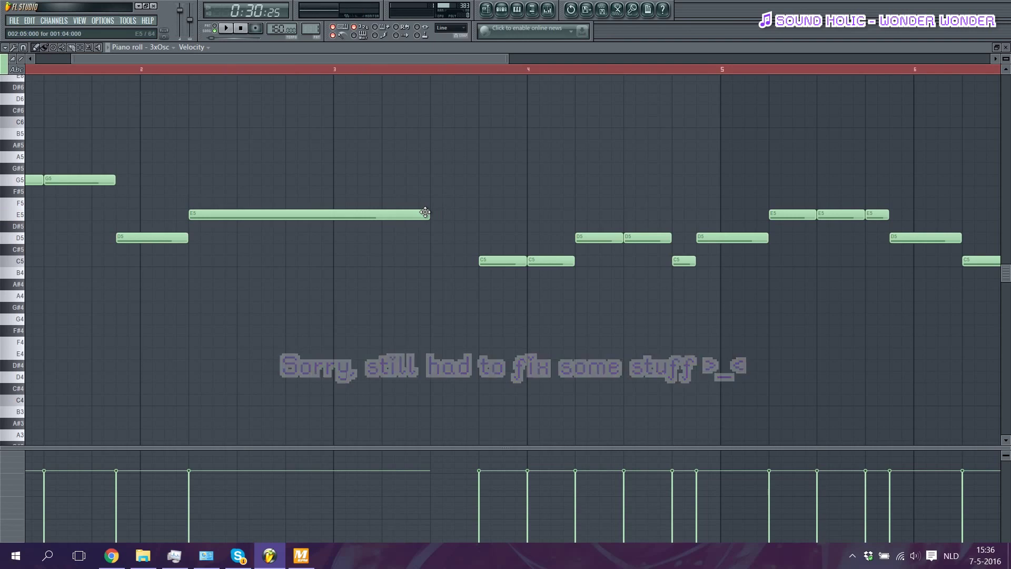
pyautogui.scroll(-4, 428, 214)
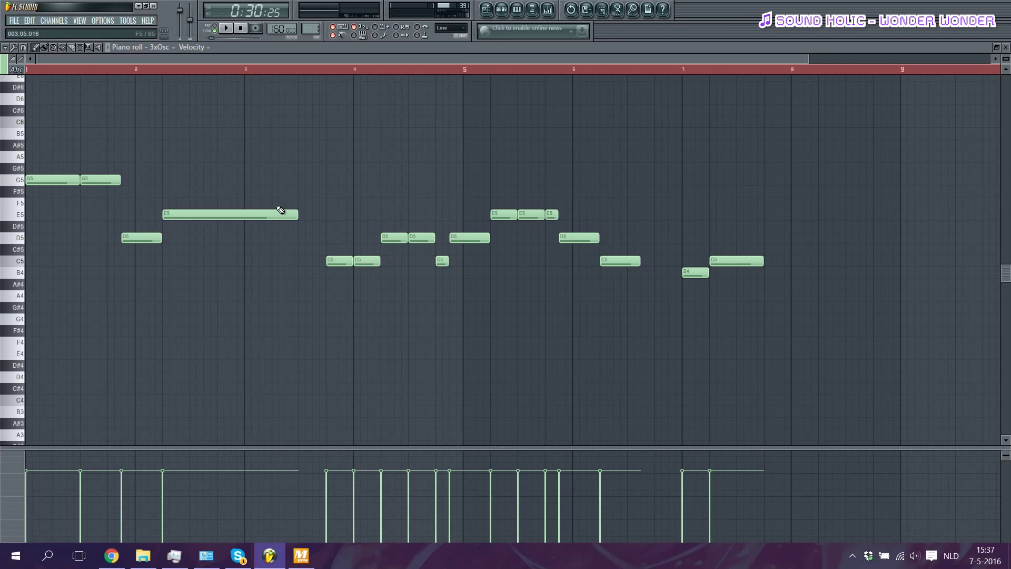
pyautogui.click(138, 6)
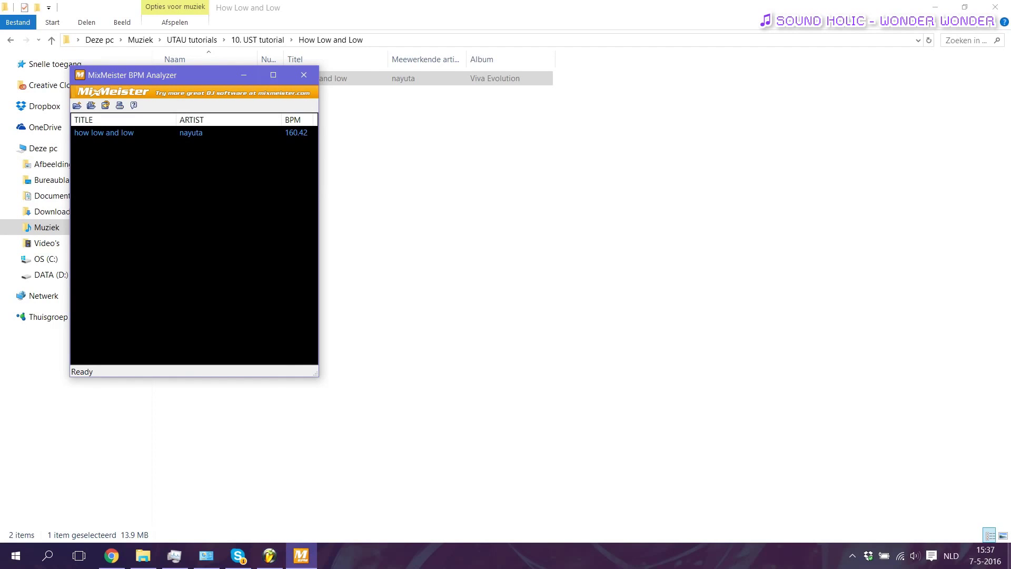
pyautogui.press('super+d')
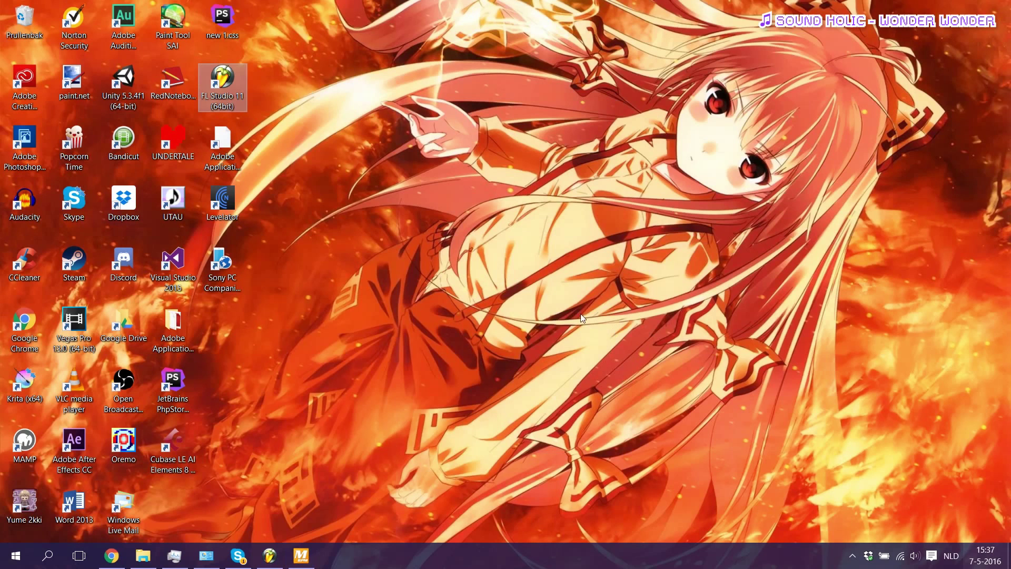
# Step: Launch FL Studio, load the recent Genruu Kaiko MIDI project, and open its 3xOsc piano roll
pyautogui.doubleClick(222, 85)
pyautogui.click(14, 20)
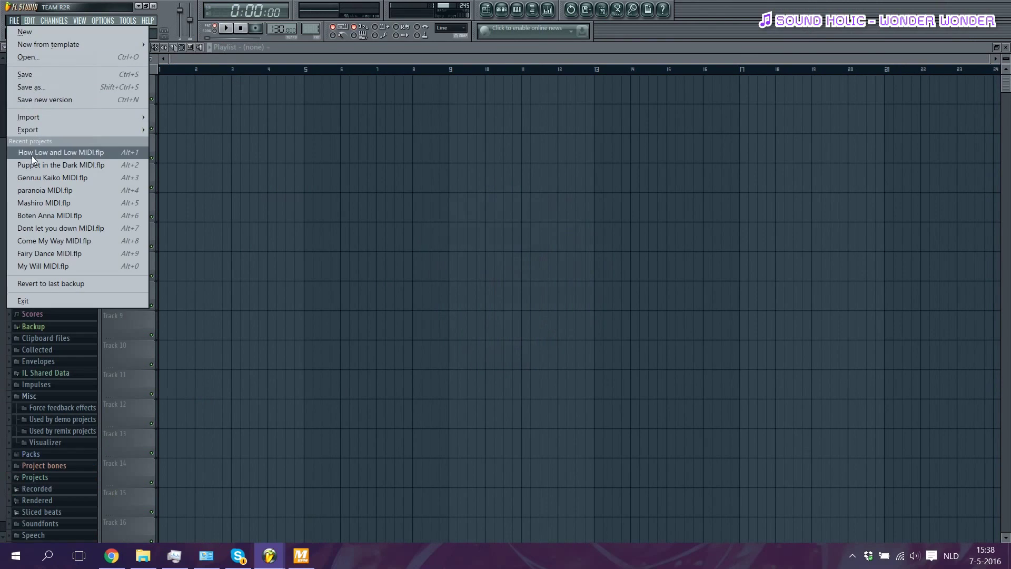
pyautogui.click(42, 177)
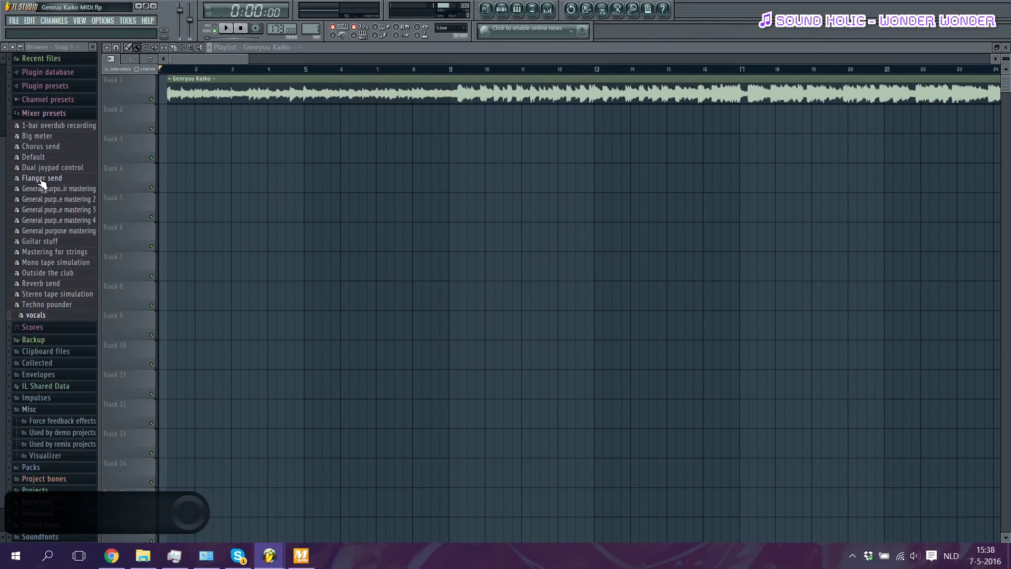
pyautogui.click(517, 9)
pyautogui.click(507, 11)
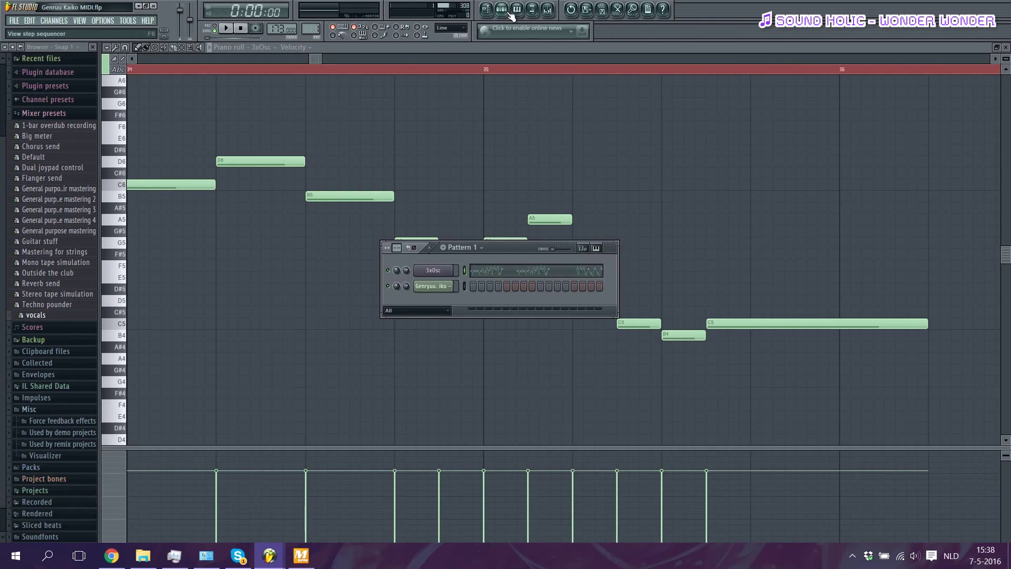
pyautogui.click(509, 11)
pyautogui.scroll(-10, 458, 175)
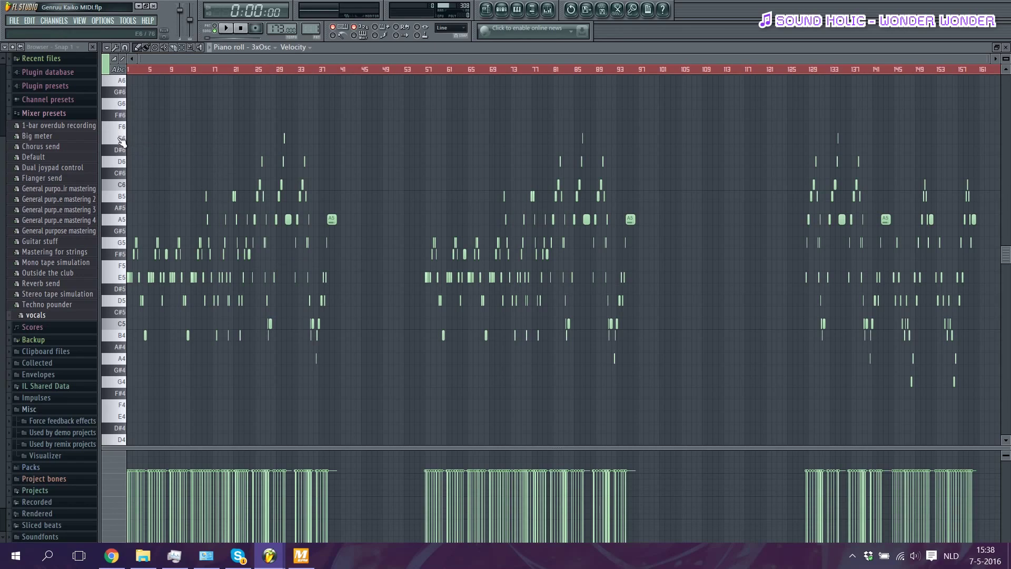
# Step: Audition piano-roll keys from E6 down through D6, C6, B5, A5, G5, F#5, E5, D5, C5 to B4
pyautogui.click(121, 141)
pyautogui.click(123, 164)
pyautogui.click(121, 185)
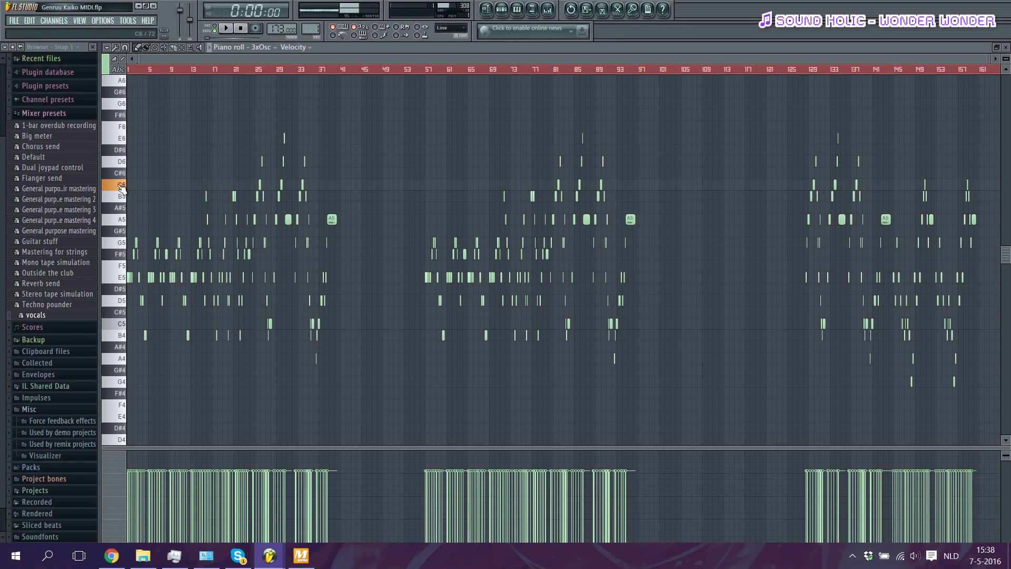
pyautogui.click(120, 196)
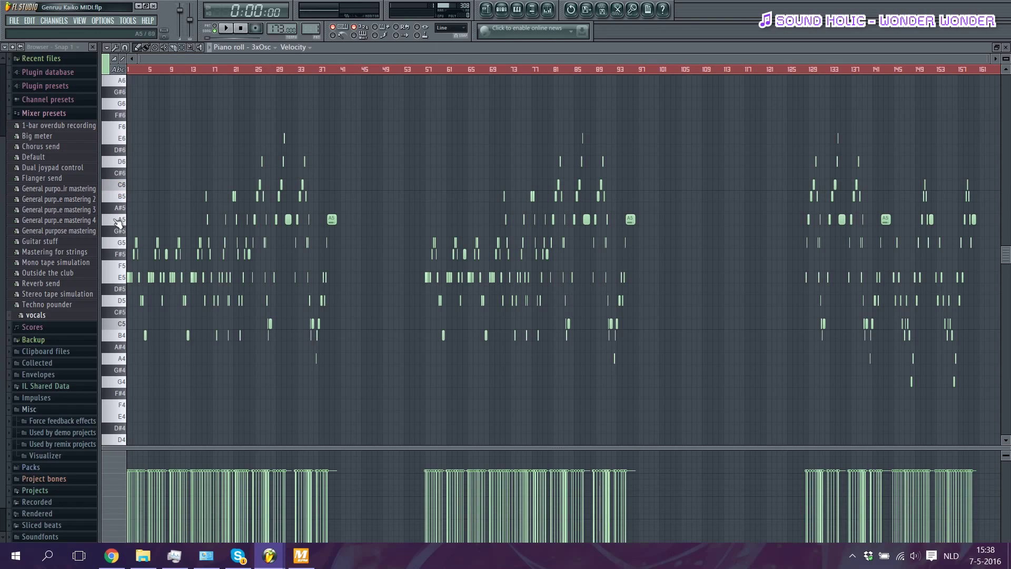
pyautogui.click(120, 219)
pyautogui.click(116, 243)
pyautogui.click(121, 255)
pyautogui.click(120, 277)
pyautogui.click(119, 301)
pyautogui.click(119, 323)
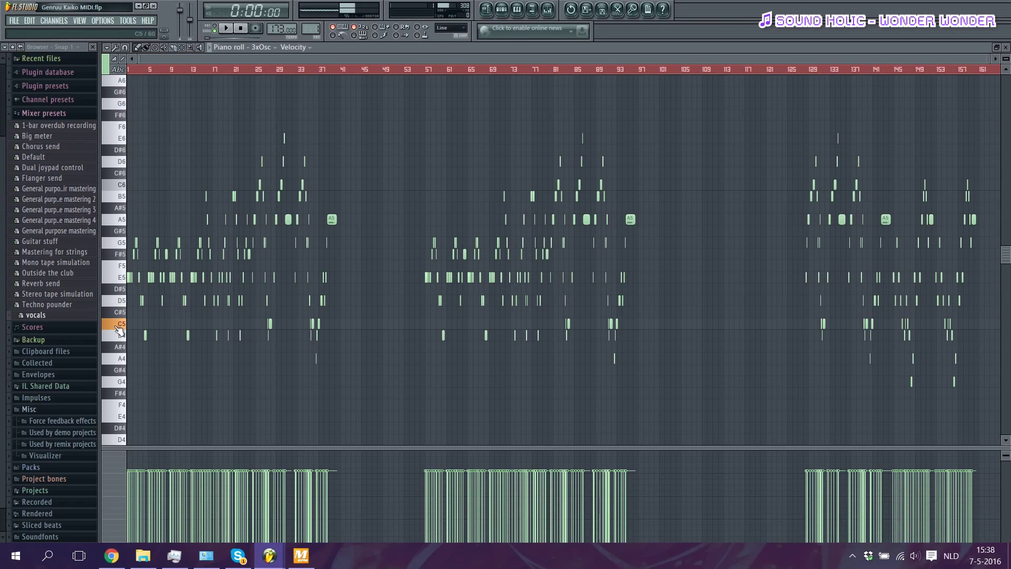
pyautogui.click(120, 335)
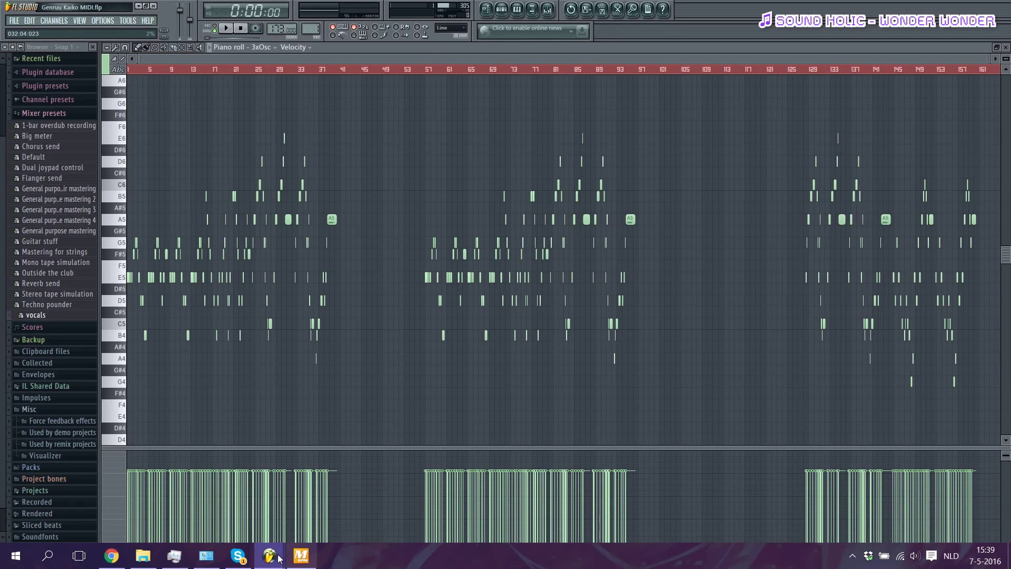
# Step: Switch to the other open FL Studio project and enable half-speed on its 160 BPM tempo
pyautogui.moveTo(269, 555)
pyautogui.click(236, 473)
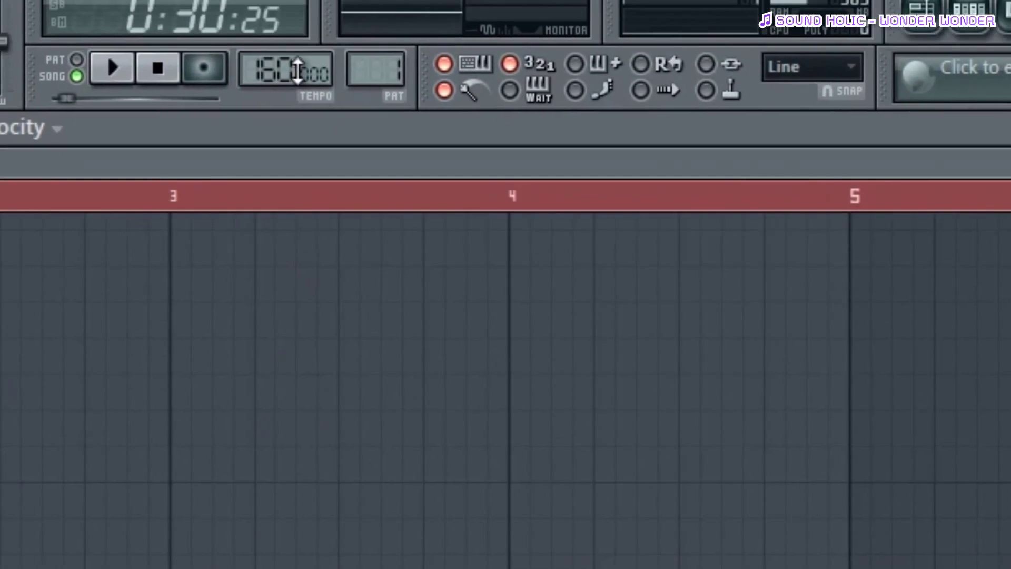
pyautogui.rightClick(296, 72)
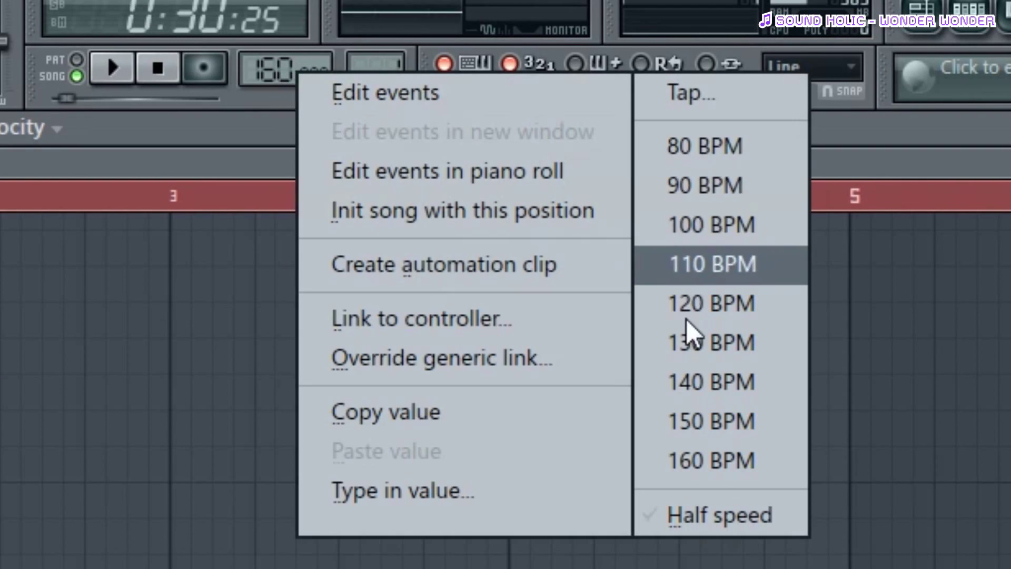
pyautogui.click(712, 510)
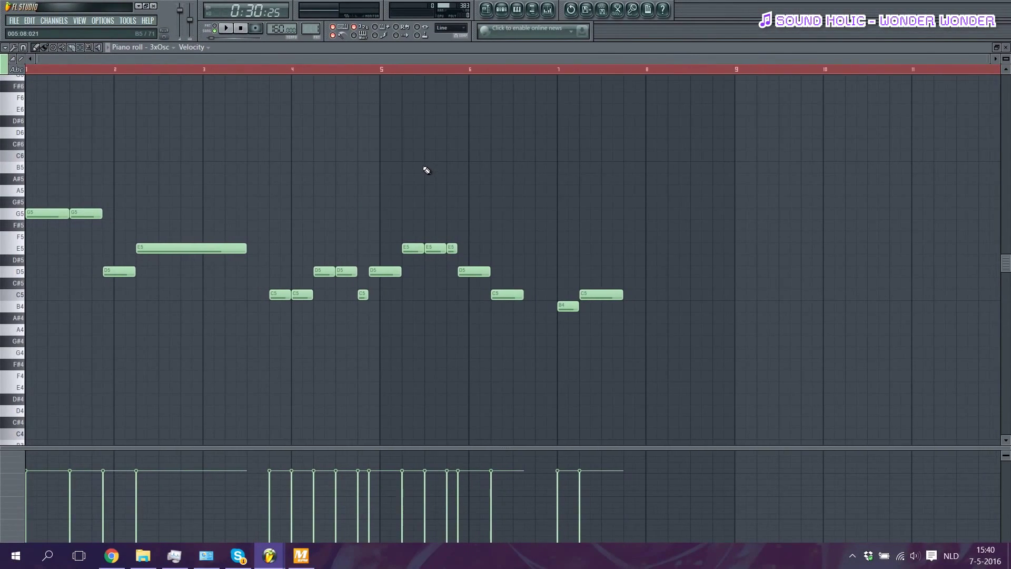
# Step: Play the 3x Osc melody from the chosen start point, then stop it
pyautogui.click(260, 70)
pyautogui.press('space')
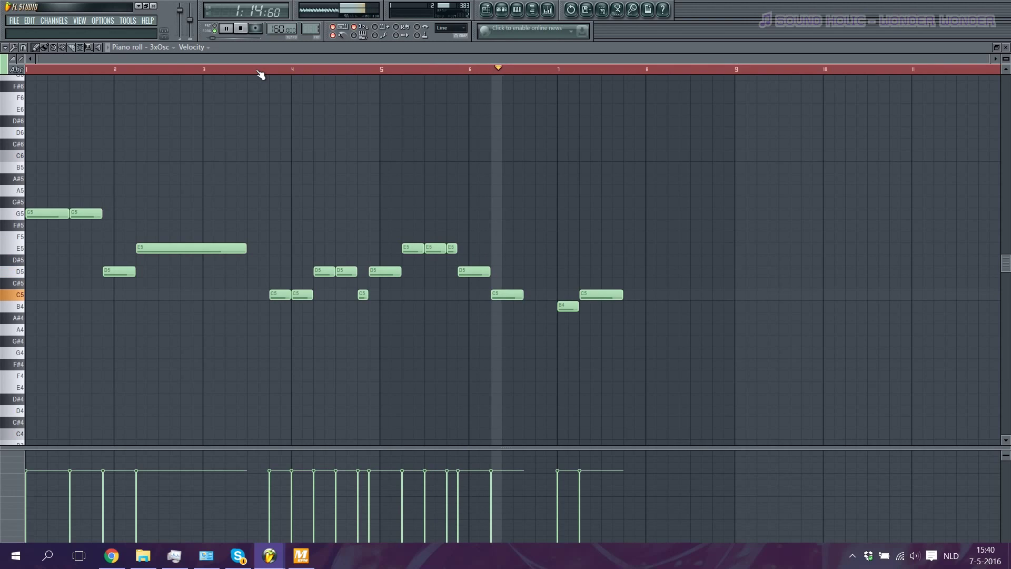
pyautogui.press('space')
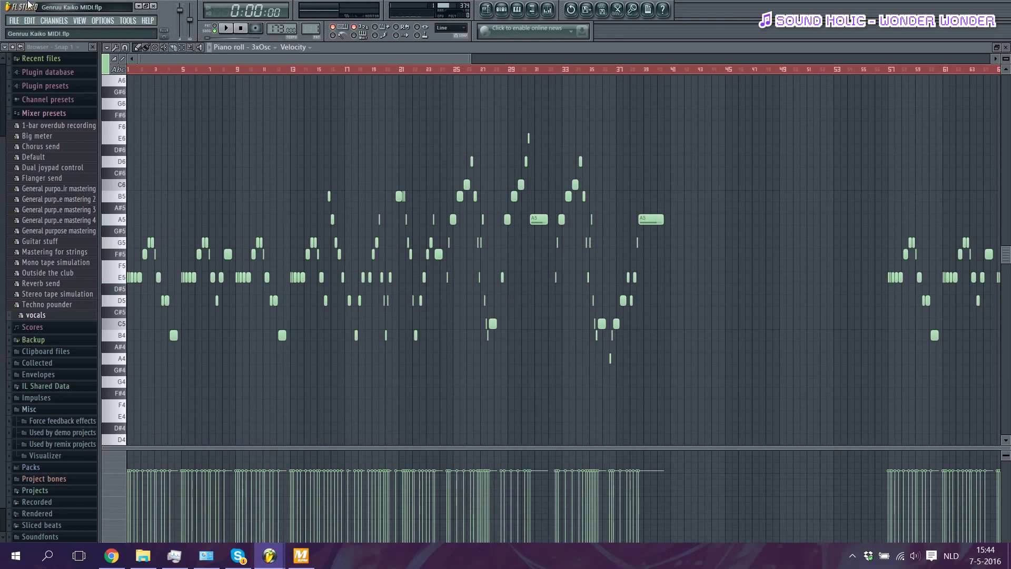
# Step: Open the recent project Tewi ma park midi.flp and play its 3xOsc melody
pyautogui.click(14, 21)
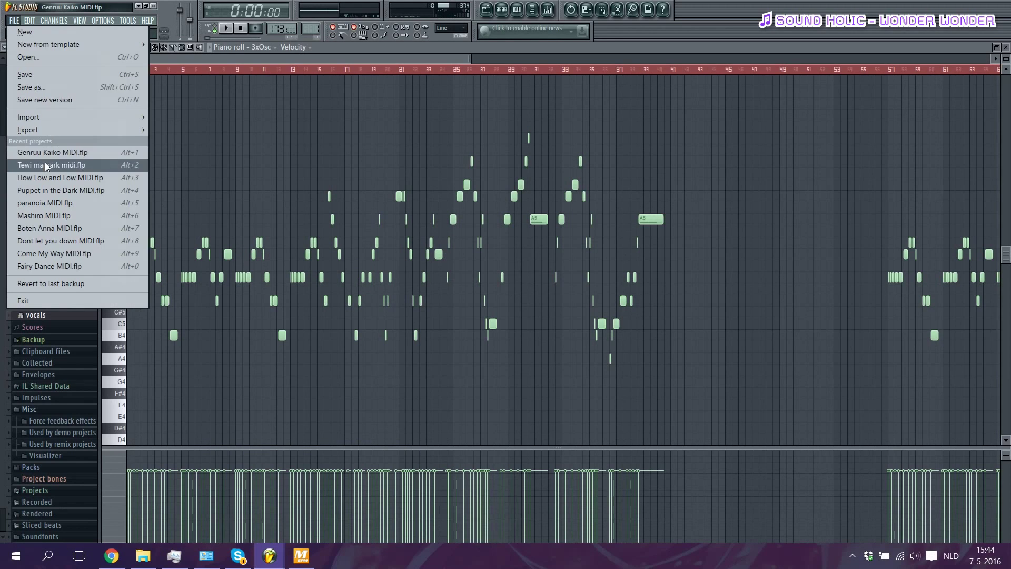
pyautogui.click(31, 164)
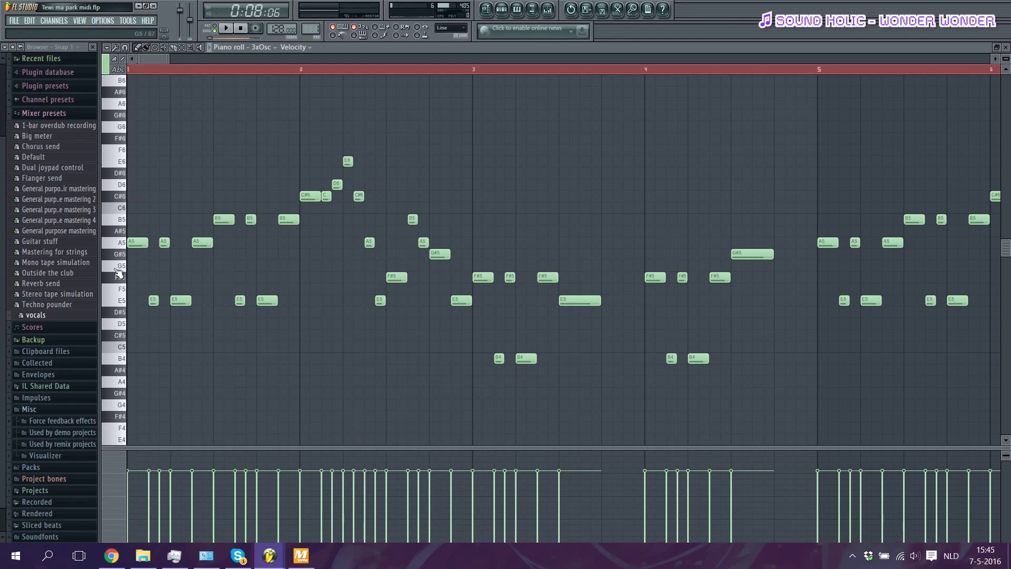
pyautogui.press('space')
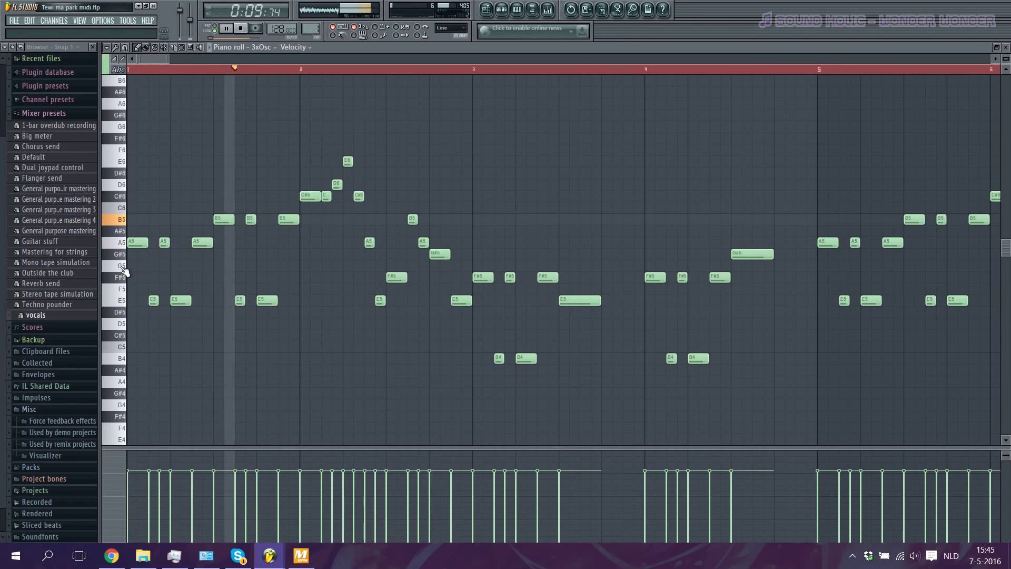
pyautogui.click(485, 9)
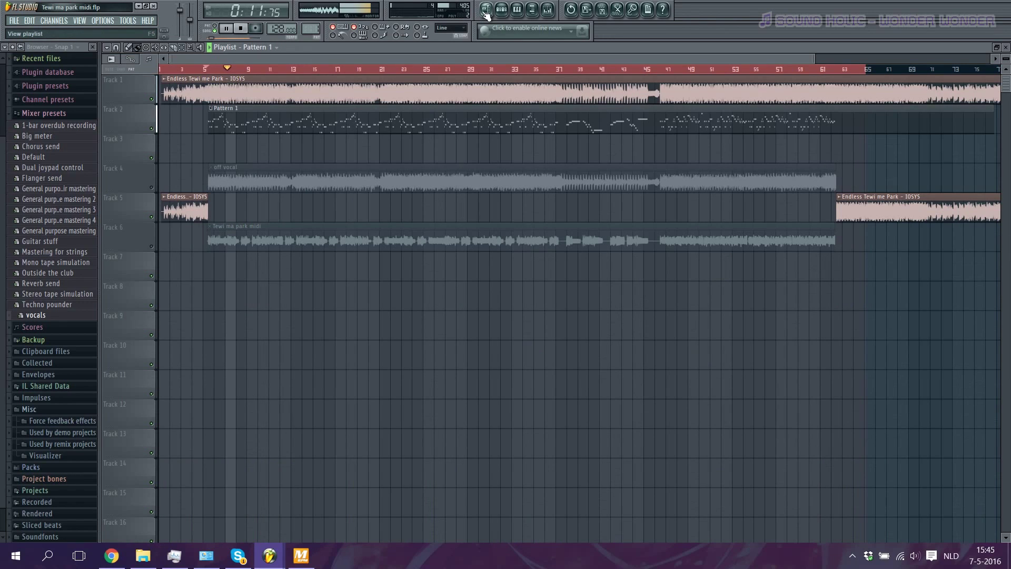
pyautogui.click(486, 9)
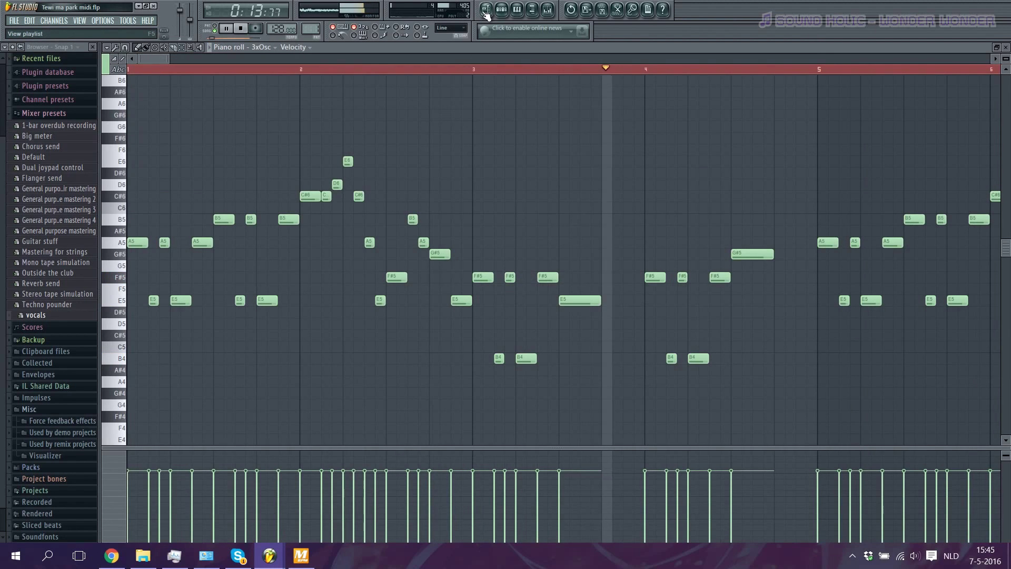
# Step: Stop playback, then replay the melody starting near bar 44
pyautogui.scroll(-5, 372, 194)
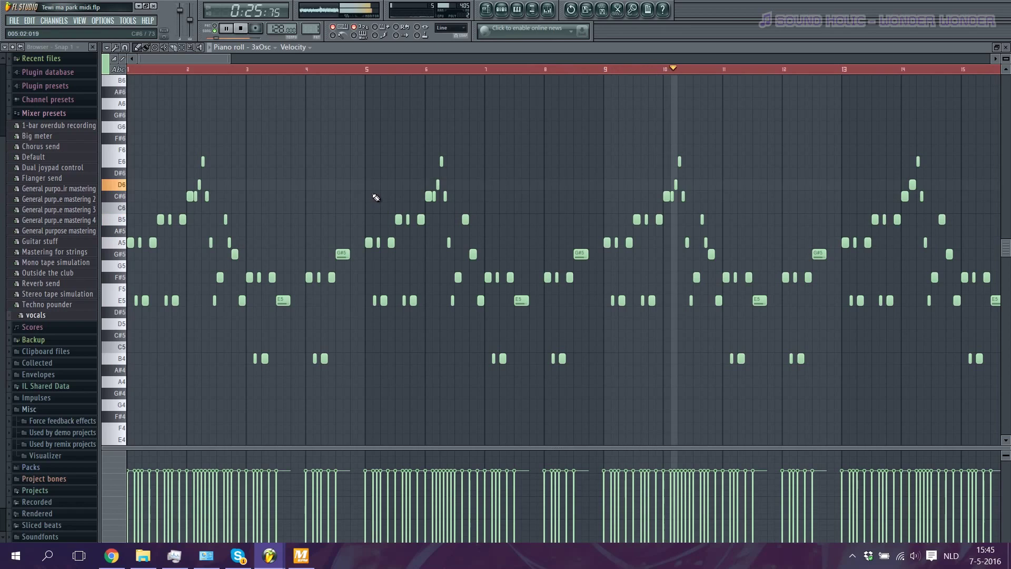
pyautogui.press('space')
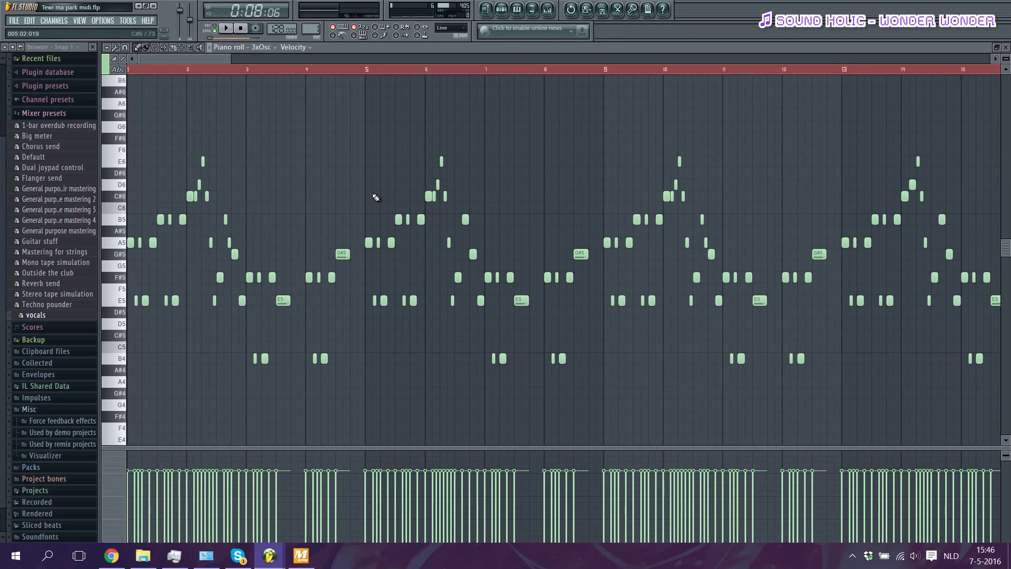
pyautogui.scroll(-10, 376, 198)
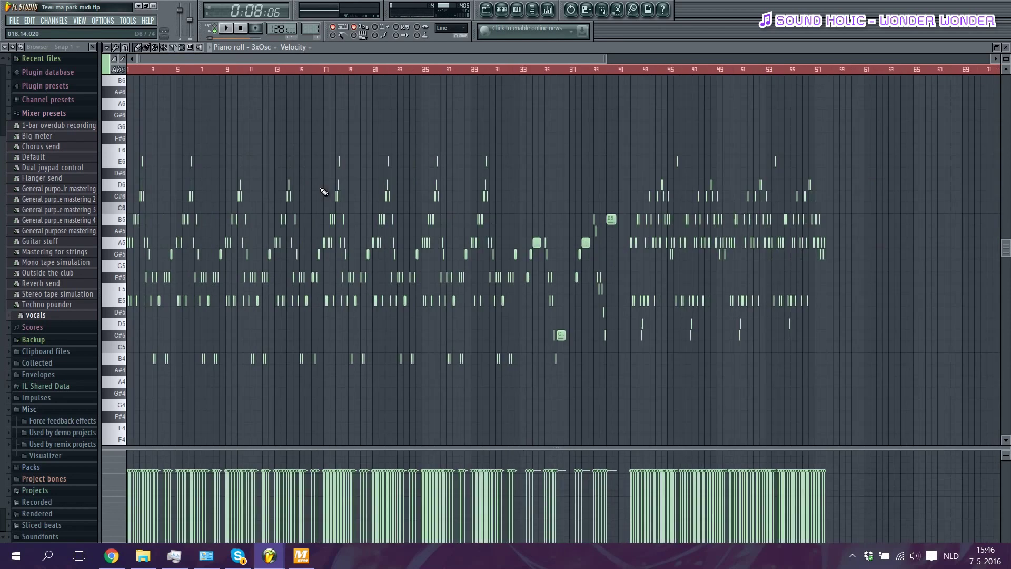
pyautogui.scroll(10, 397, 270)
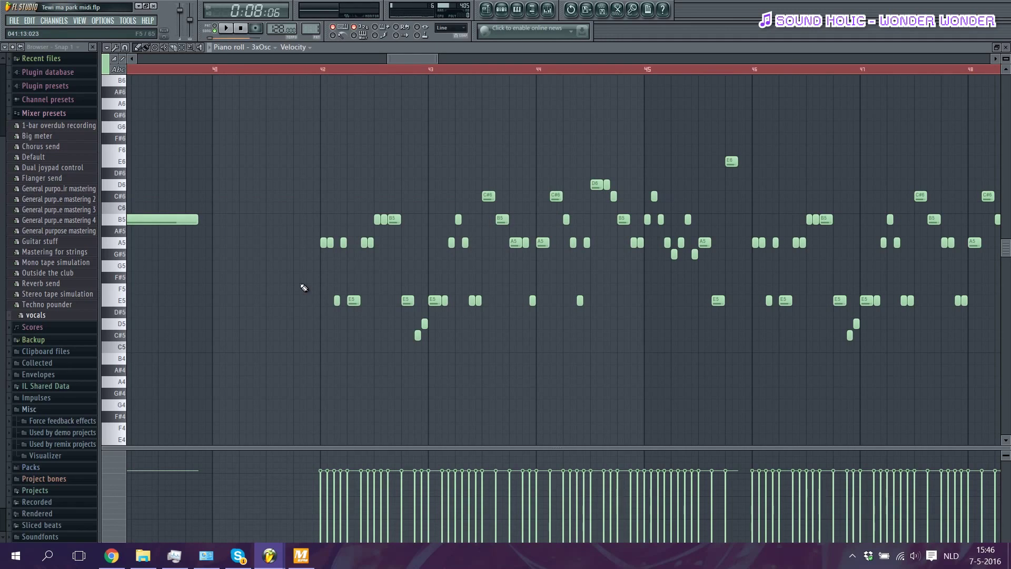
pyautogui.click(301, 69)
pyautogui.press('space')
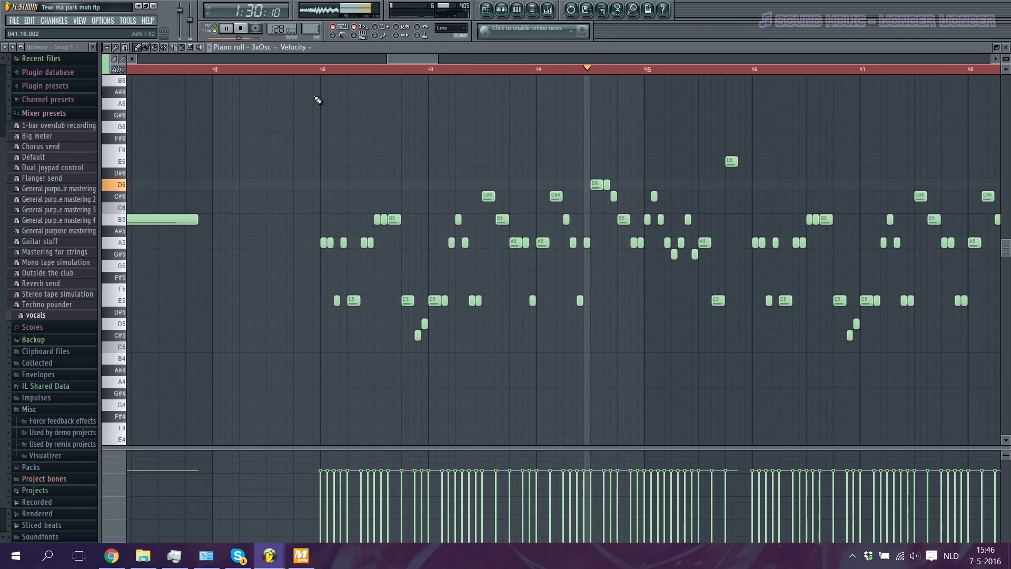
pyautogui.press('F5')
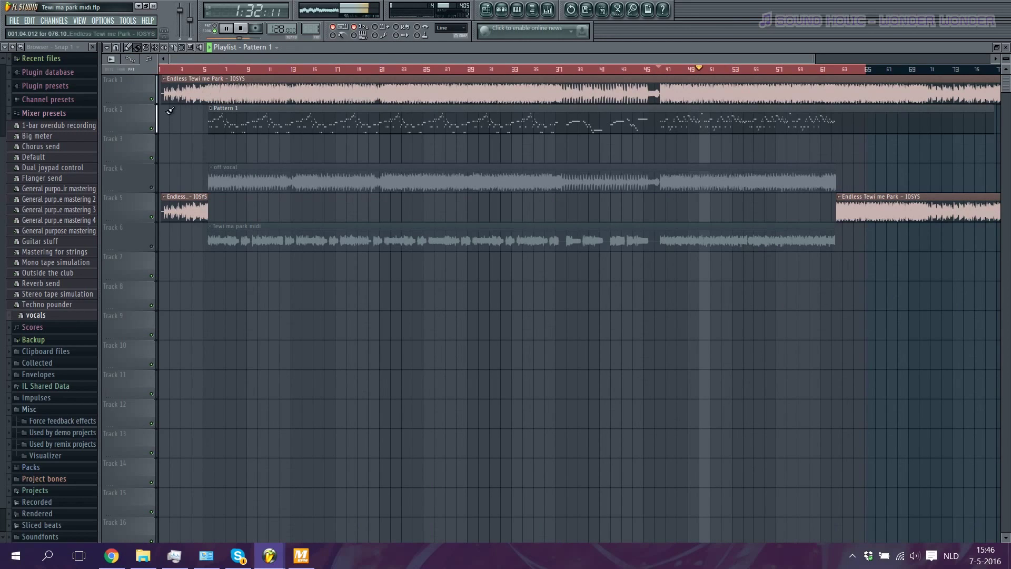
pyautogui.scroll(3, 661, 123)
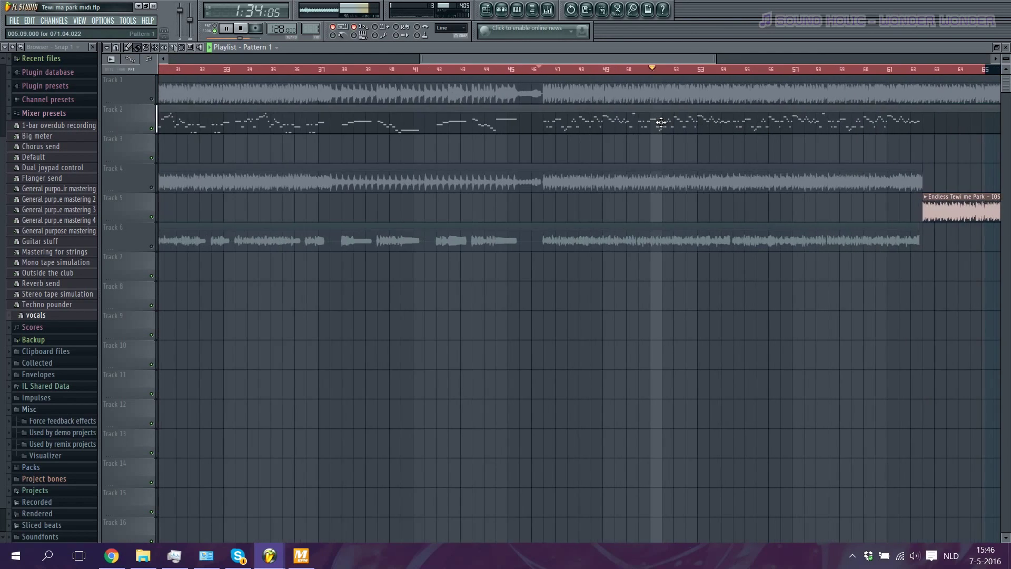
pyautogui.doubleClick(608, 122)
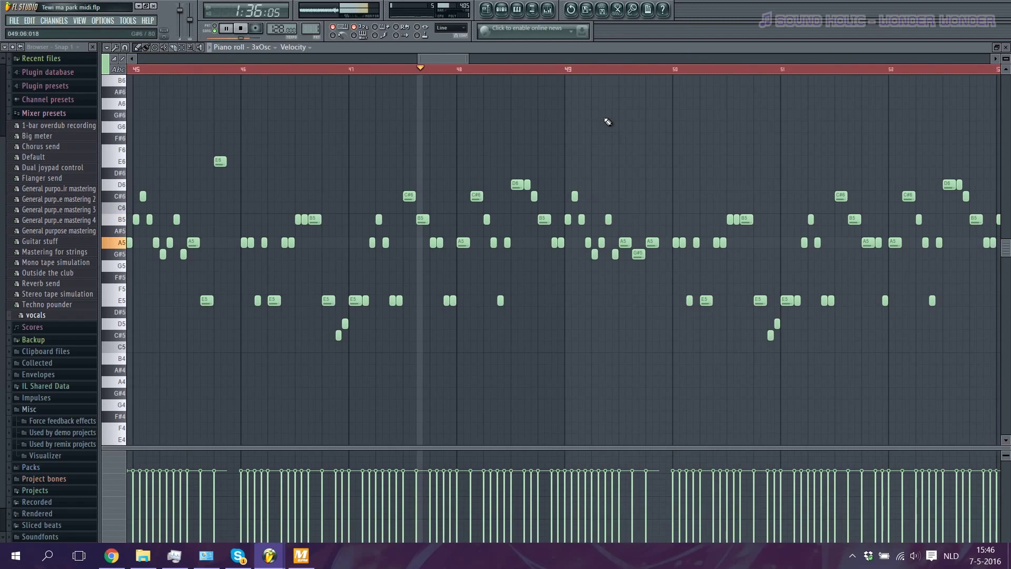
pyautogui.scroll(-1, 607, 122)
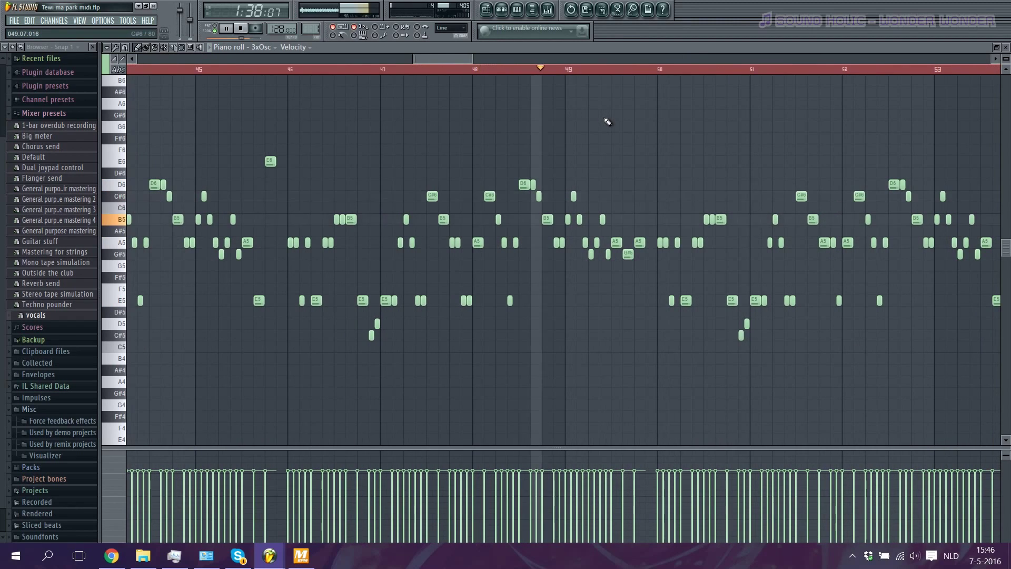
pyautogui.scroll(-1, 679, 151)
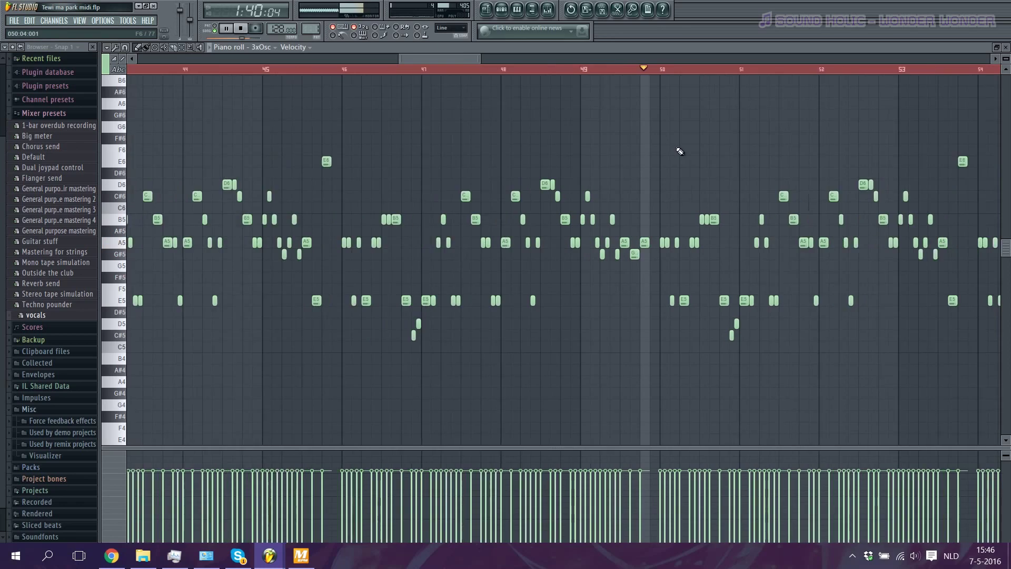
pyautogui.scroll(-1, 680, 152)
pyautogui.click(192, 72)
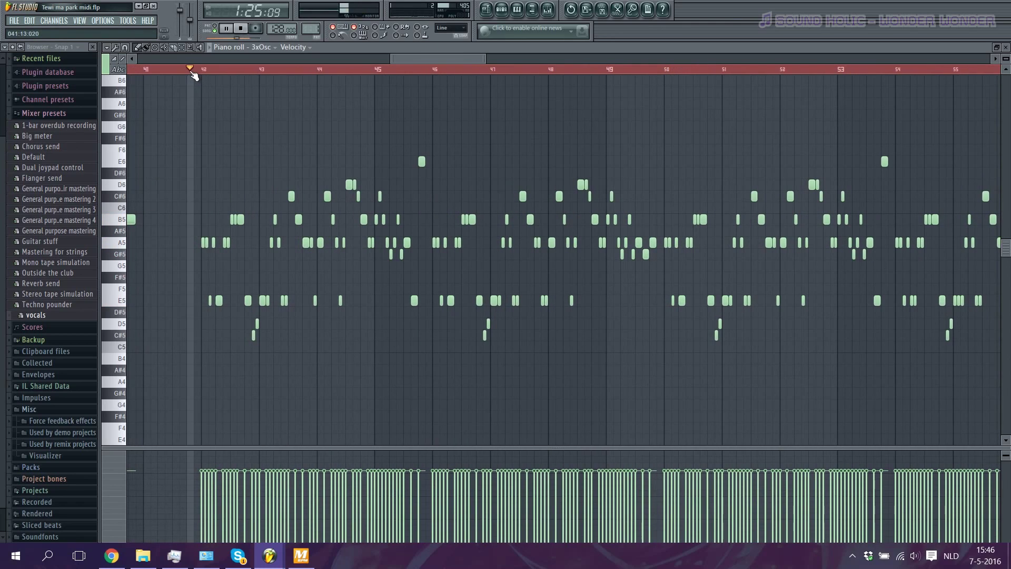
pyautogui.press('space')
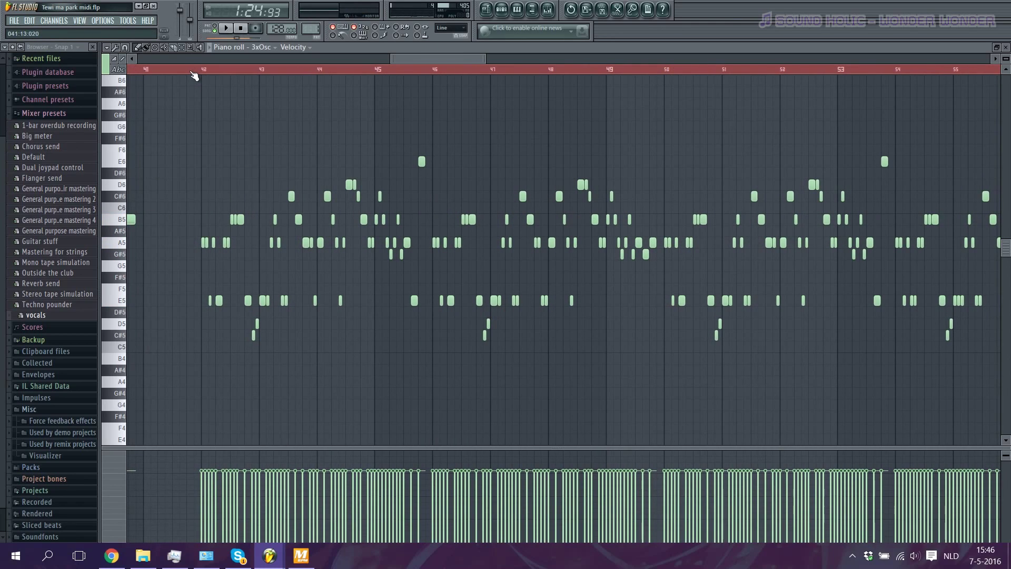
pyautogui.rightClick(287, 26)
pyautogui.click(424, 168)
pyautogui.click(547, 9)
pyautogui.click(548, 9)
pyautogui.click(501, 9)
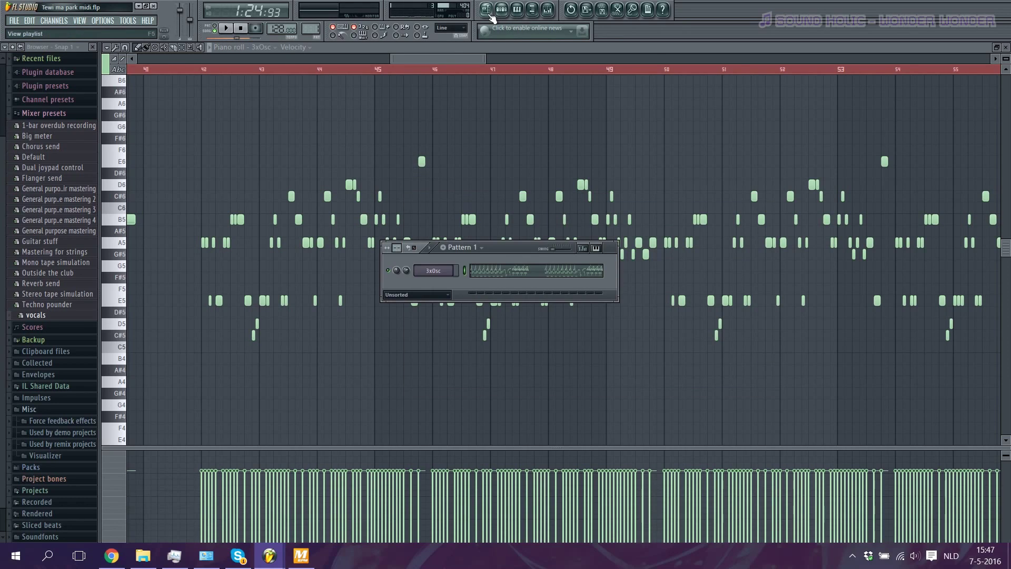
pyautogui.click(485, 9)
pyautogui.moveTo(198, 119); pyautogui.dragTo(158, 101)
pyautogui.hotkey('ctrl', 'z')
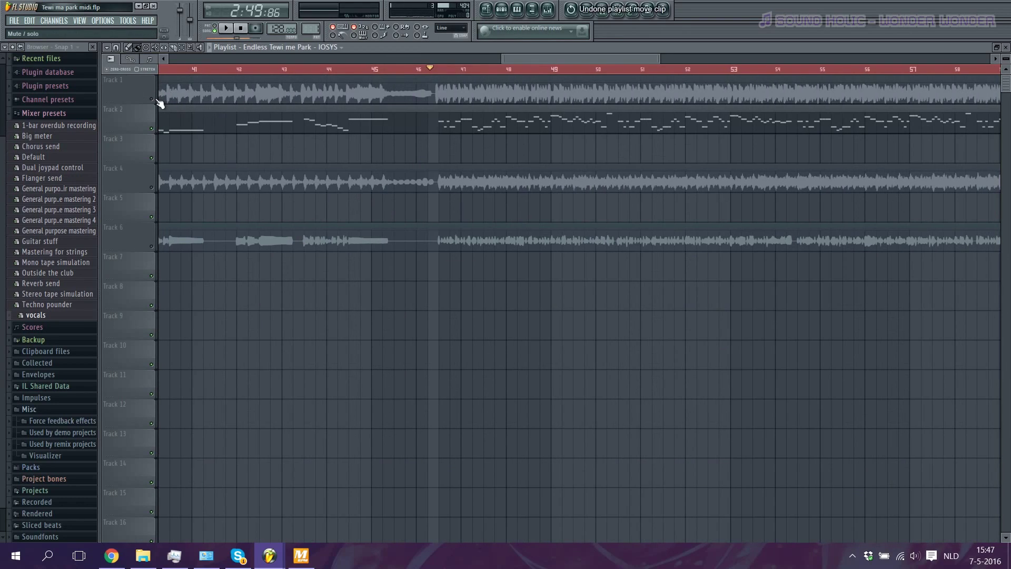
pyautogui.click(153, 100)
pyautogui.press('space')
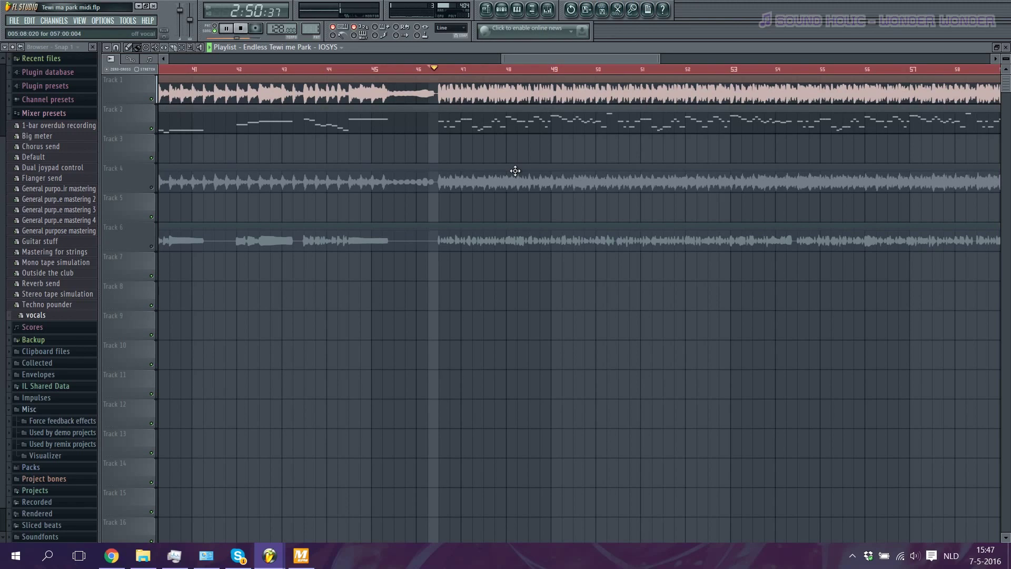
pyautogui.click(517, 9)
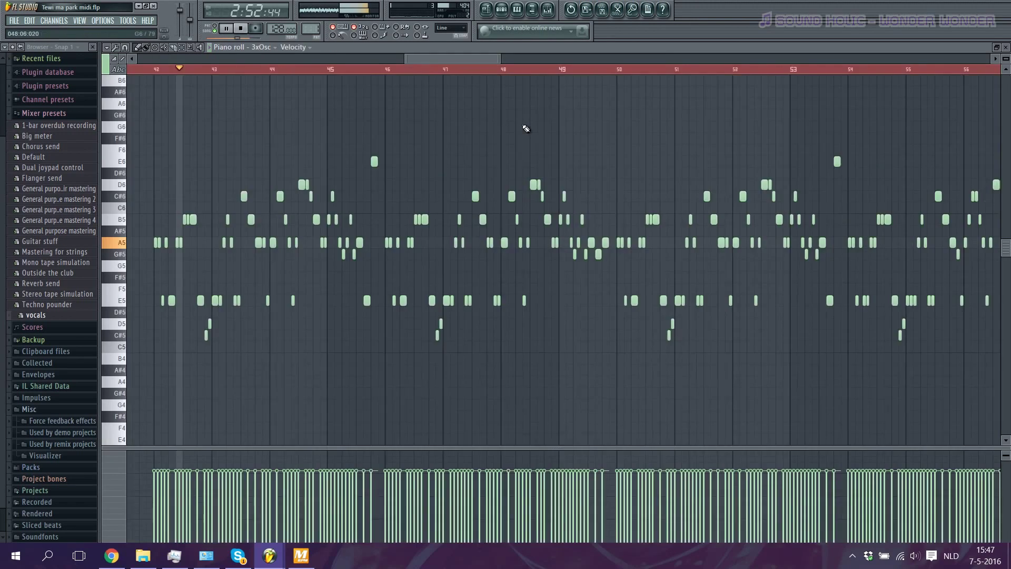
pyautogui.scroll(5, 261, 251)
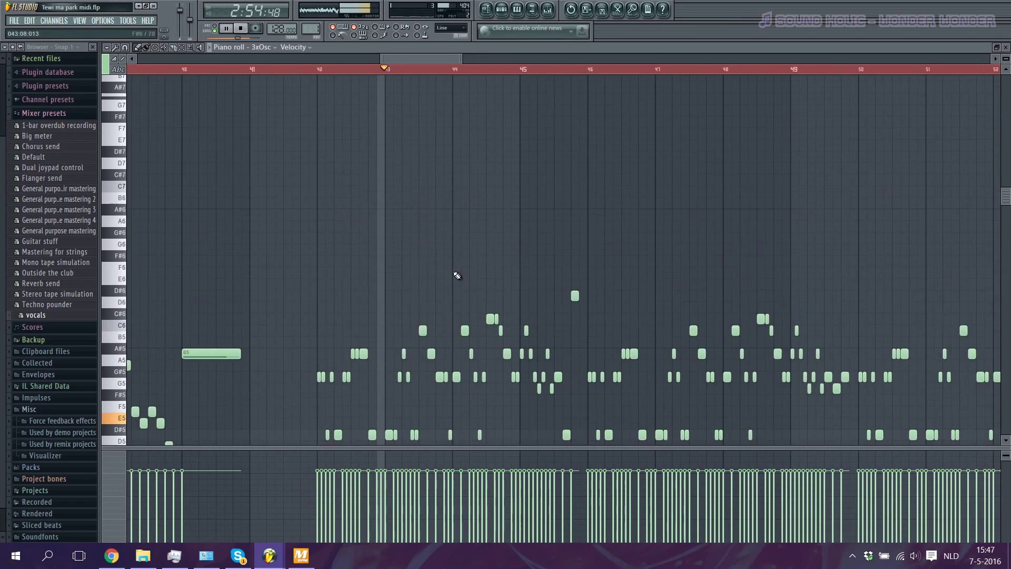
pyautogui.scroll(-3, 400, 372)
pyautogui.scroll(4, 400, 363)
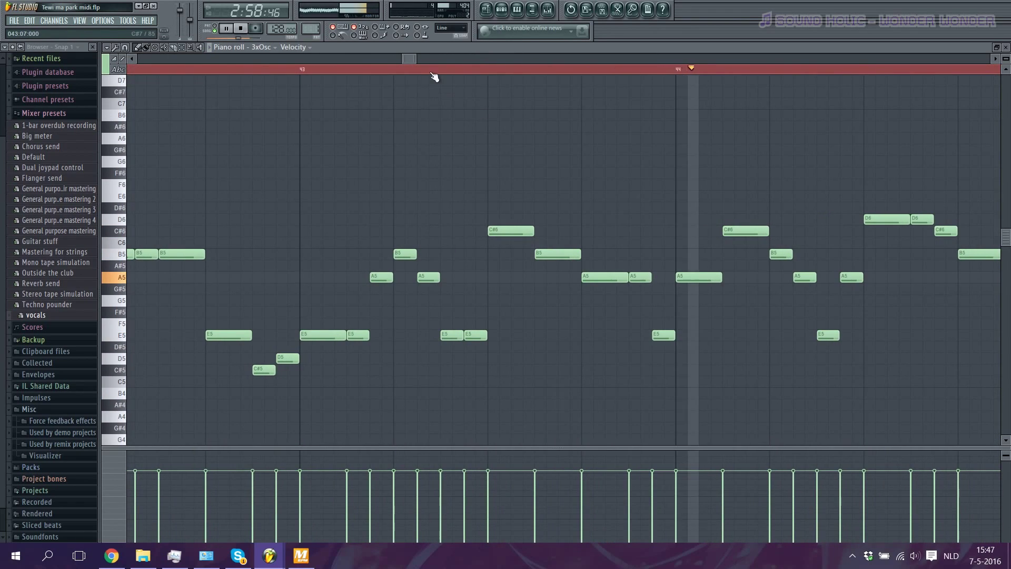
pyautogui.scroll(-2, 496, 237)
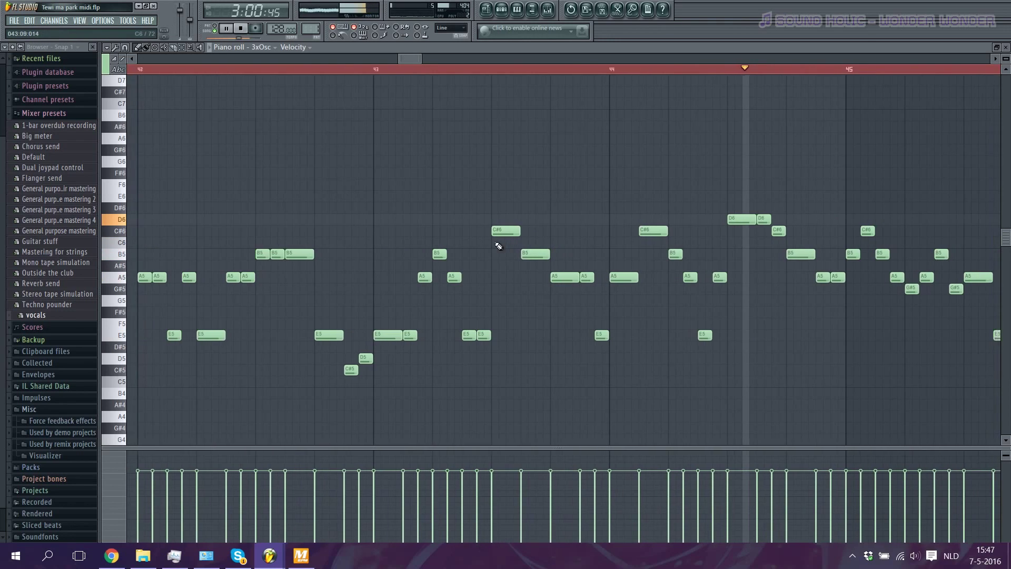
pyautogui.scroll(3, 950, 365)
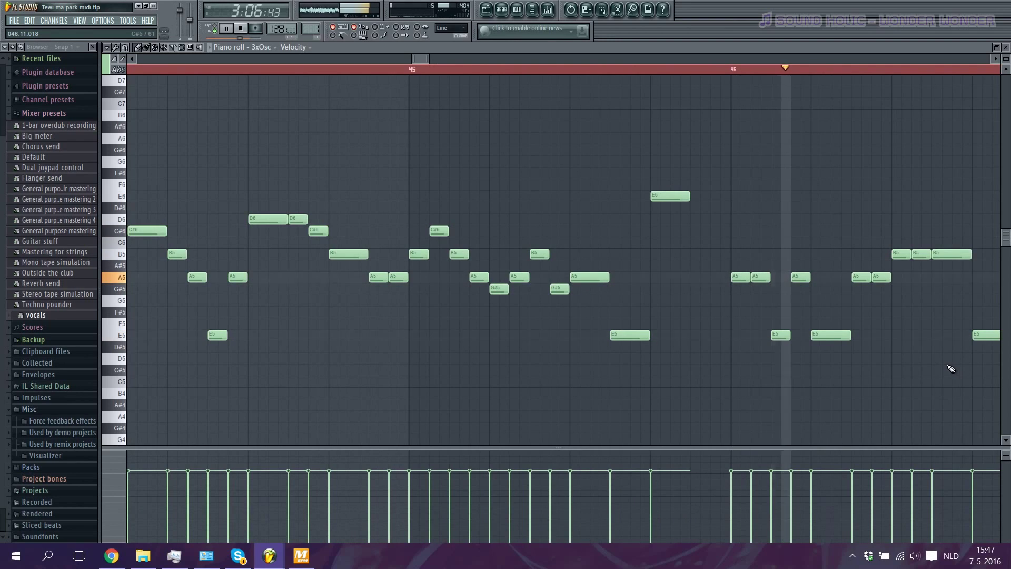
pyautogui.scroll(-4, 779, 348)
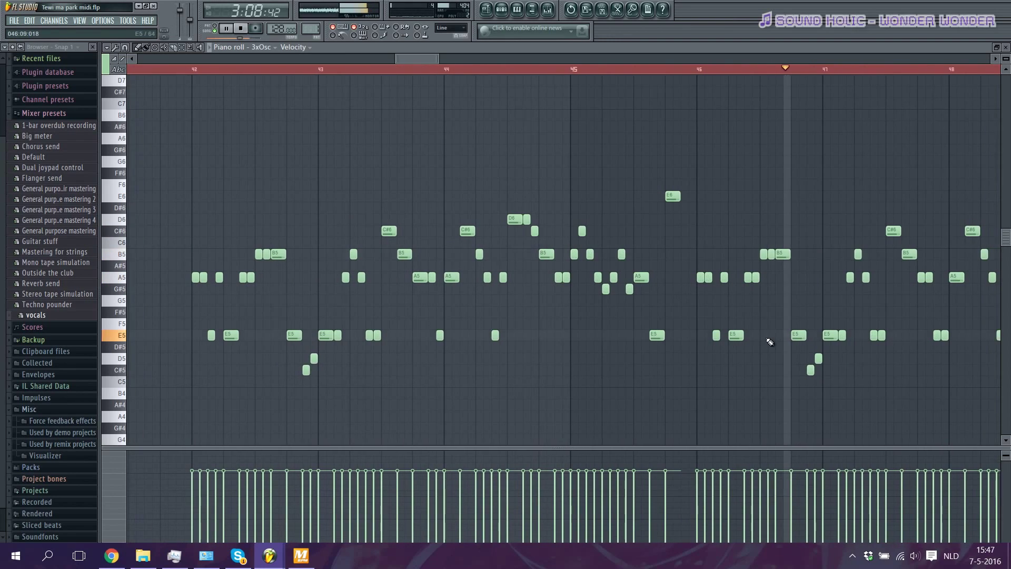
pyautogui.press('space')
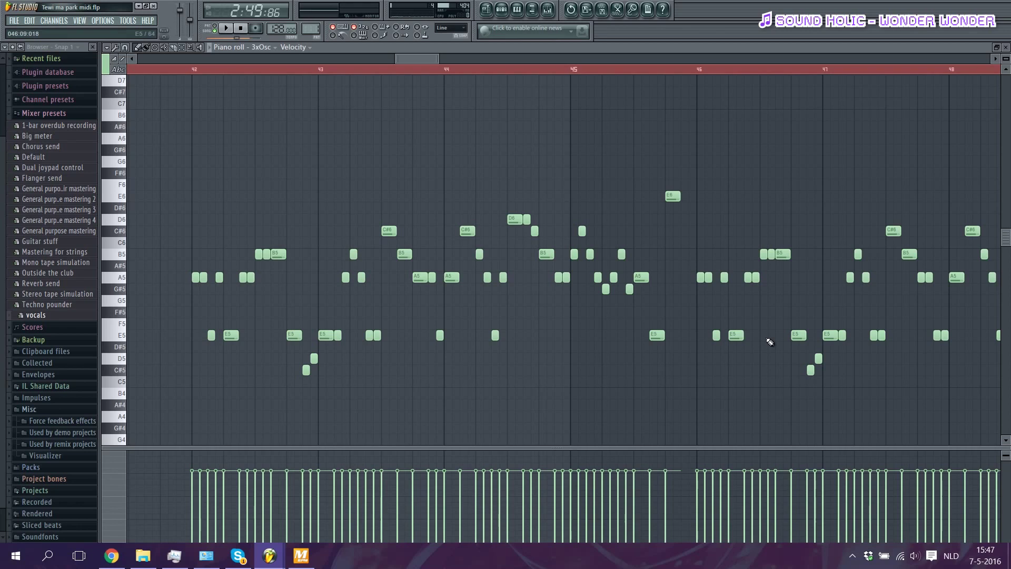
# Step: Bring the original project's window forward and show its Channel rack
pyautogui.moveTo(269, 557)
pyautogui.click(194, 506)
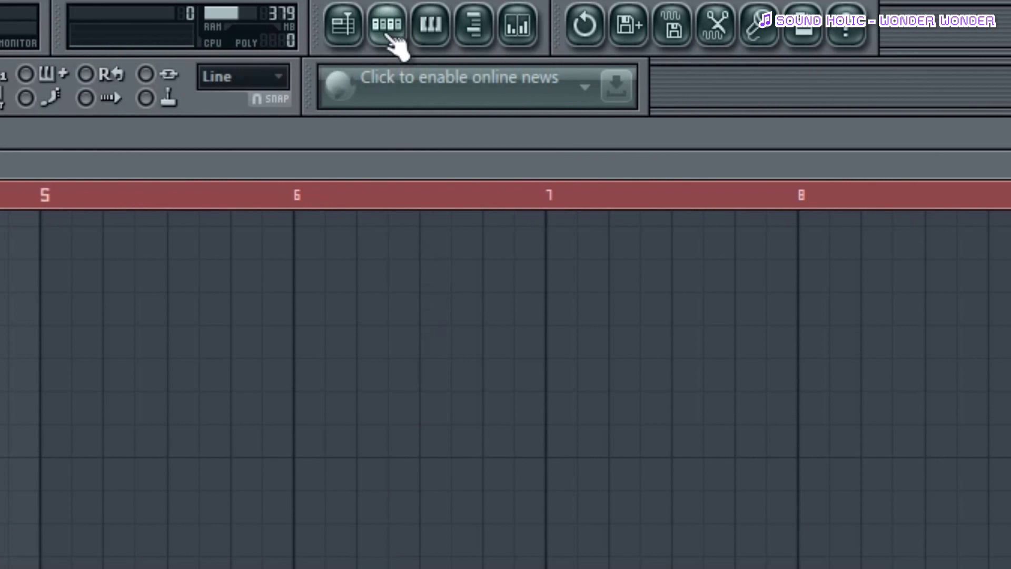
pyautogui.click(387, 26)
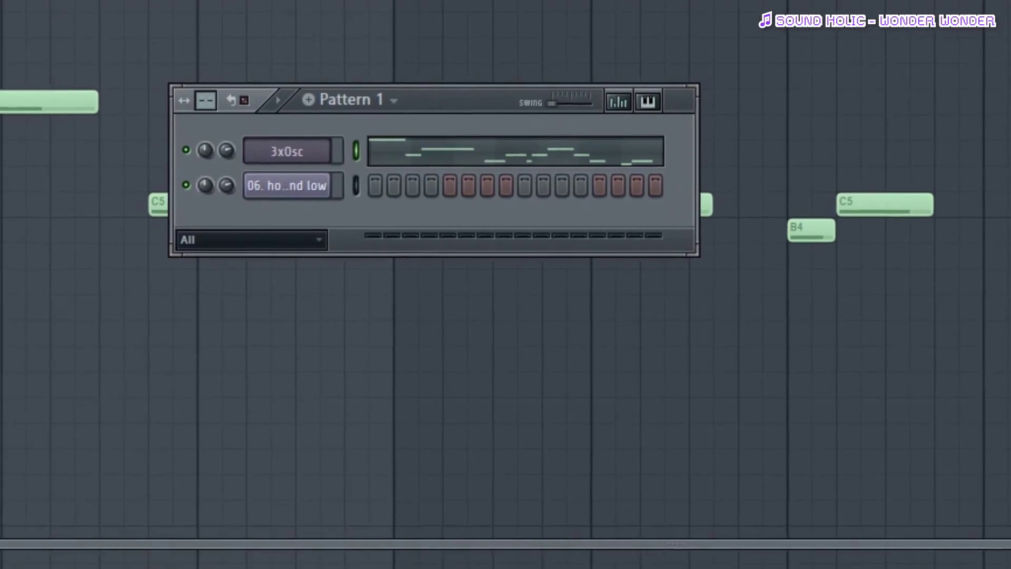
# Step: Insert a second 3x Osc channel, 3xOsc #2, and create an empty Pattern 2
pyautogui.rightClick(294, 150)
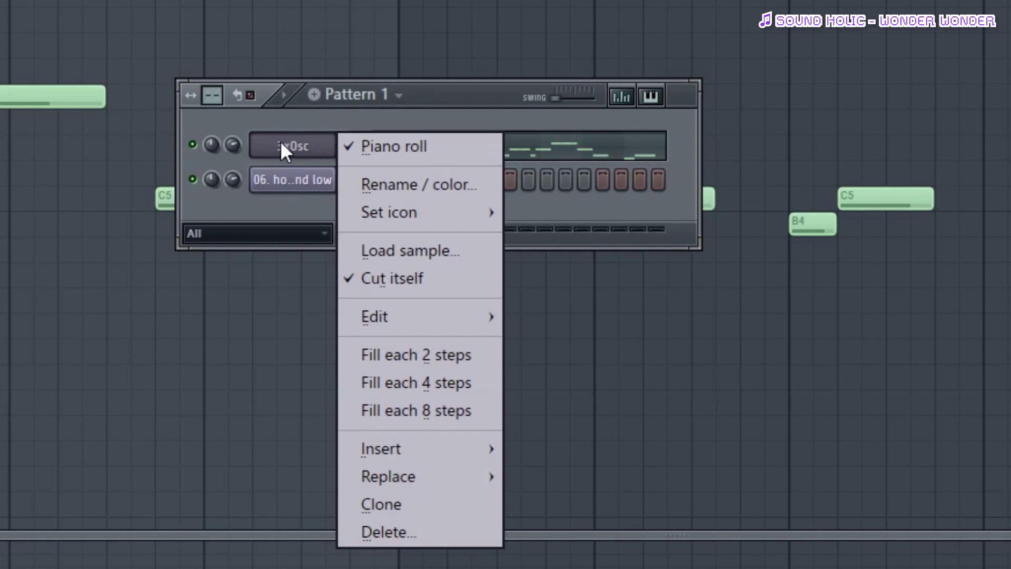
pyautogui.moveTo(411, 449)
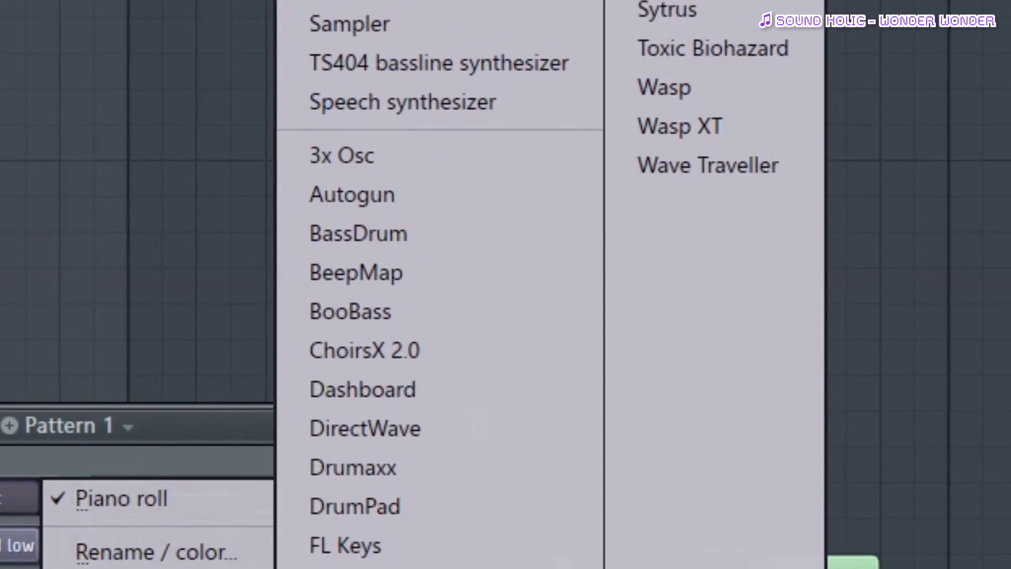
pyautogui.click(315, 171)
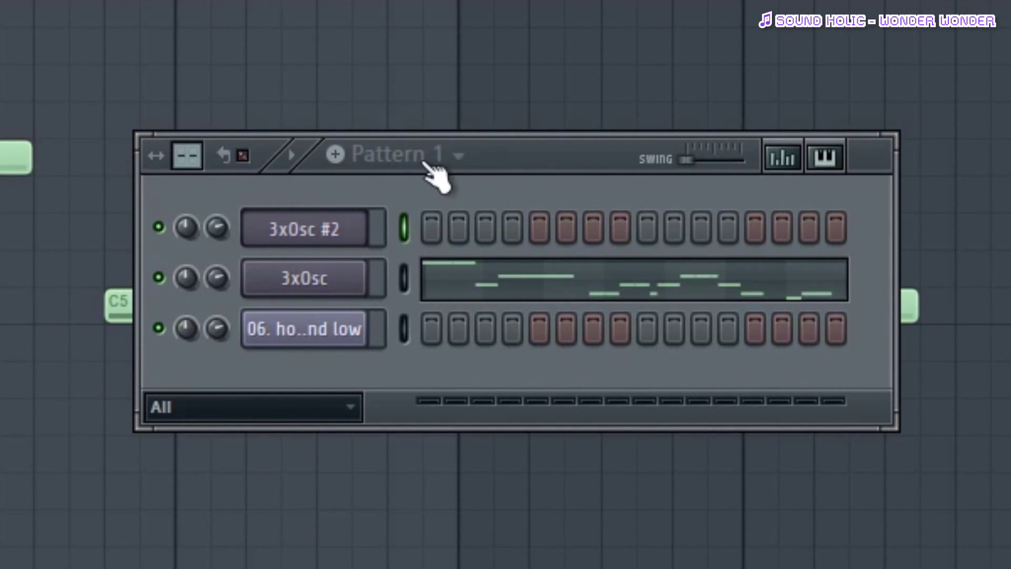
pyautogui.click(336, 154)
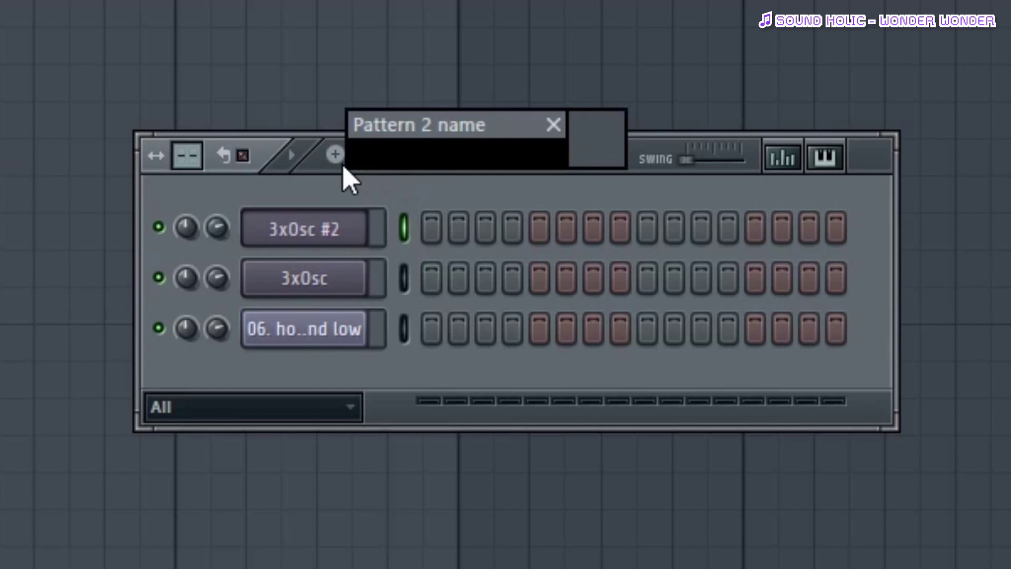
pyautogui.click(553, 126)
# Step: Place a Pattern 2 clip on Track 3 below Pattern 1 in the Playlist
pyautogui.click(492, 15)
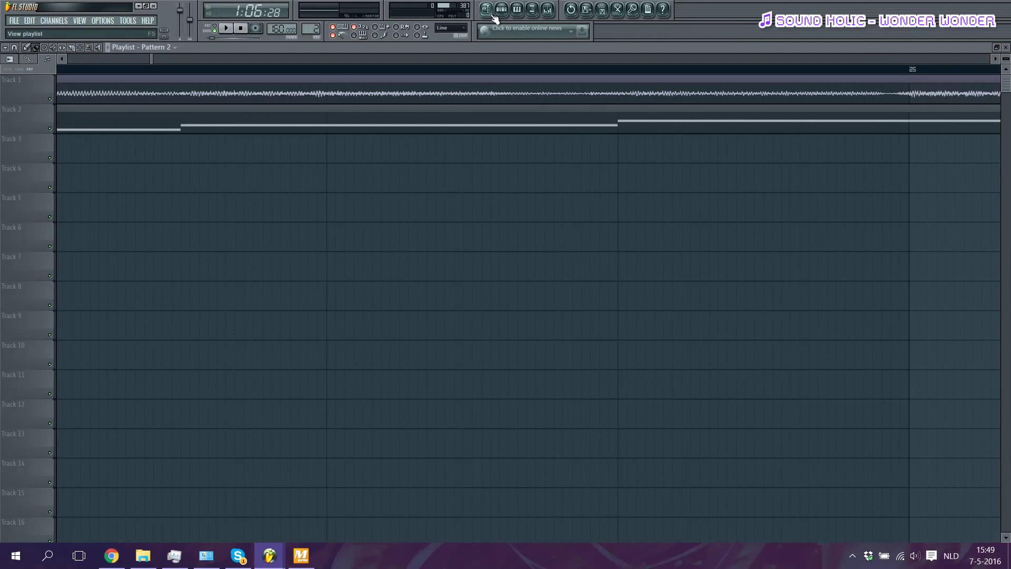
pyautogui.scroll(3, 649, 191)
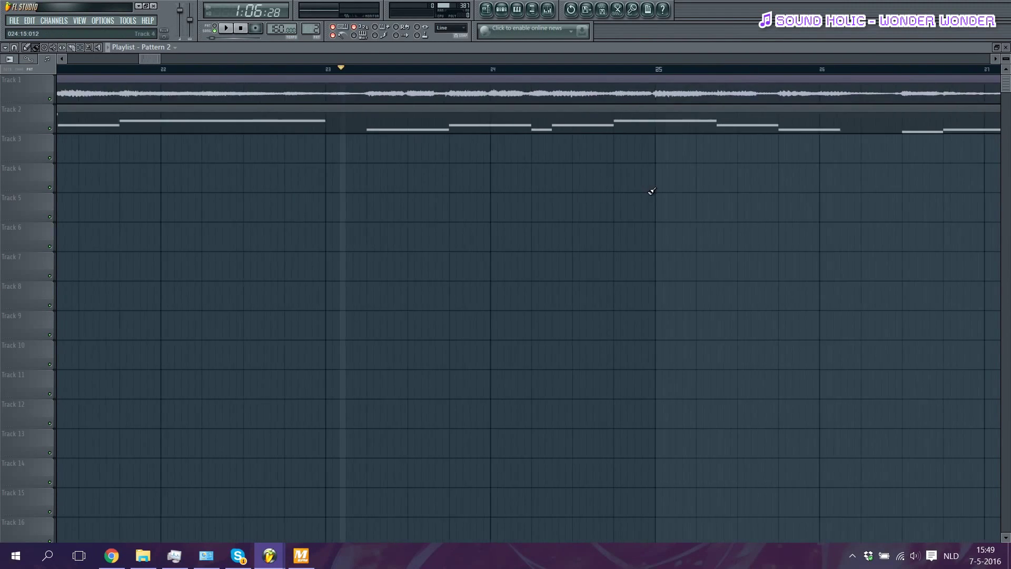
pyautogui.scroll(-1, 644, 174)
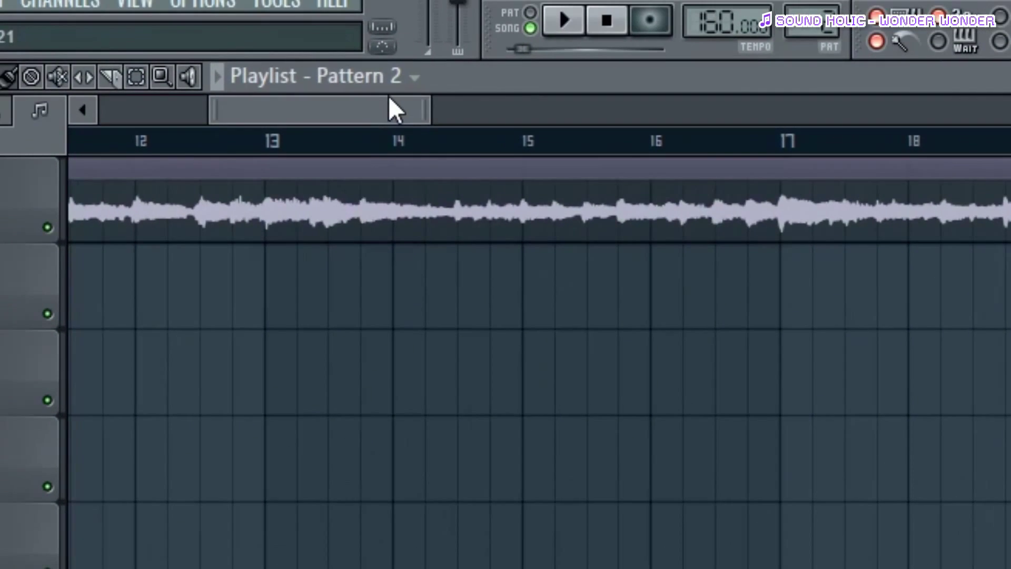
pyautogui.click(408, 82)
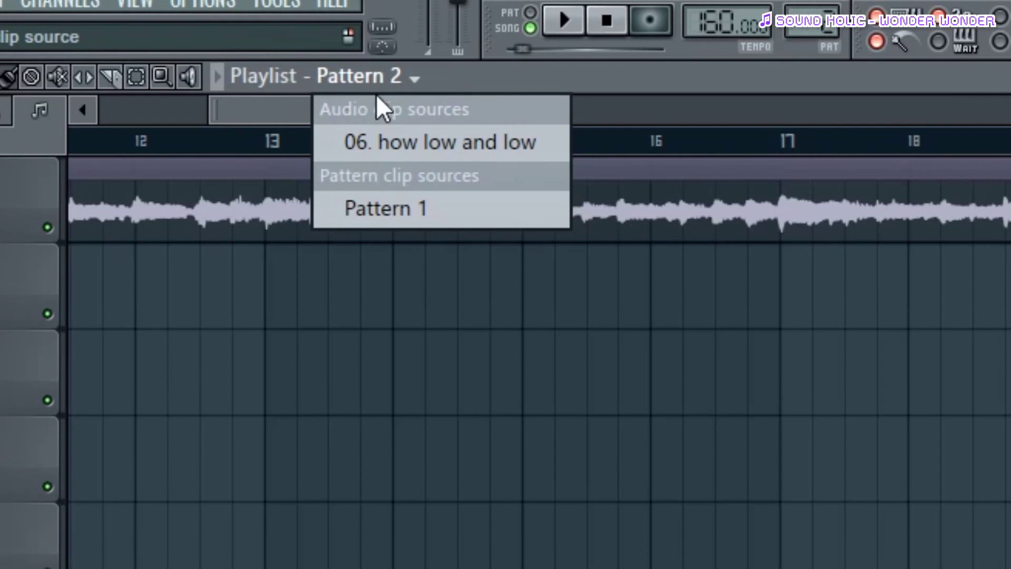
pyautogui.click(337, 78)
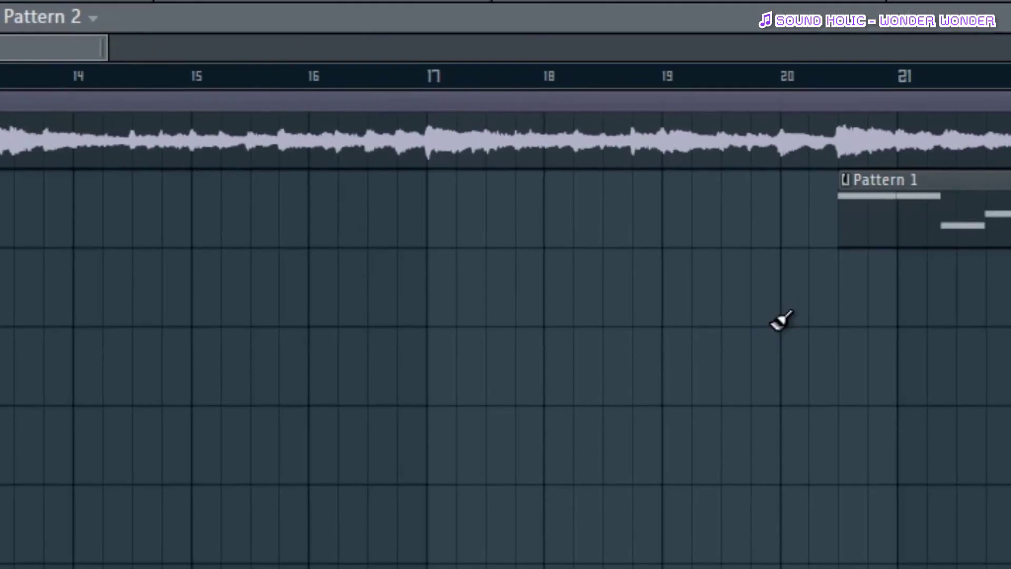
pyautogui.click(840, 284)
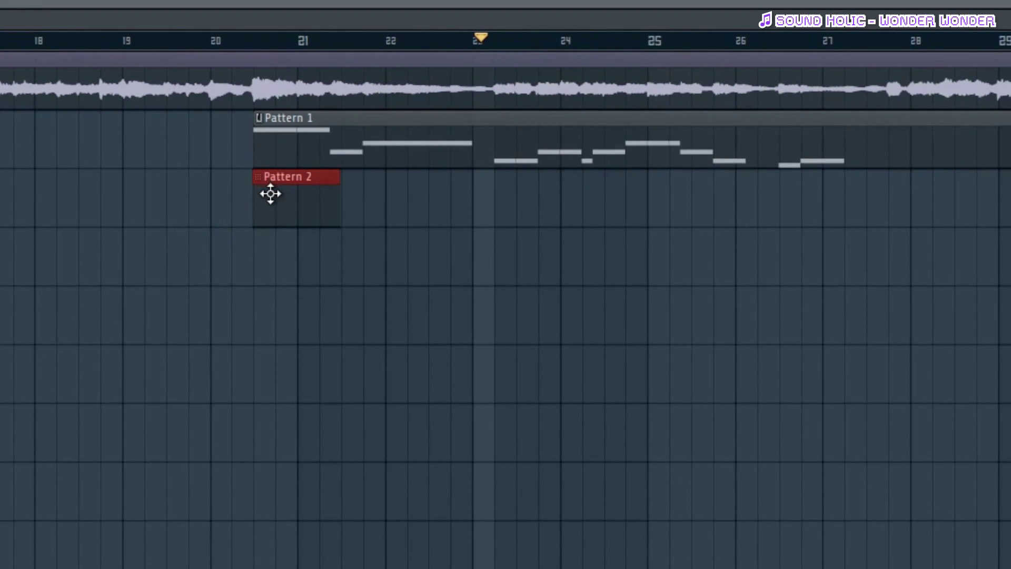
# Step: Align the Pattern 2 clip with Pattern 1's start at bar 21 and stretch it across the song
pyautogui.scroll(10, 270, 194)
pyautogui.moveTo(209, 192); pyautogui.dragTo(253, 196)
pyautogui.scroll(-8, 74, 239)
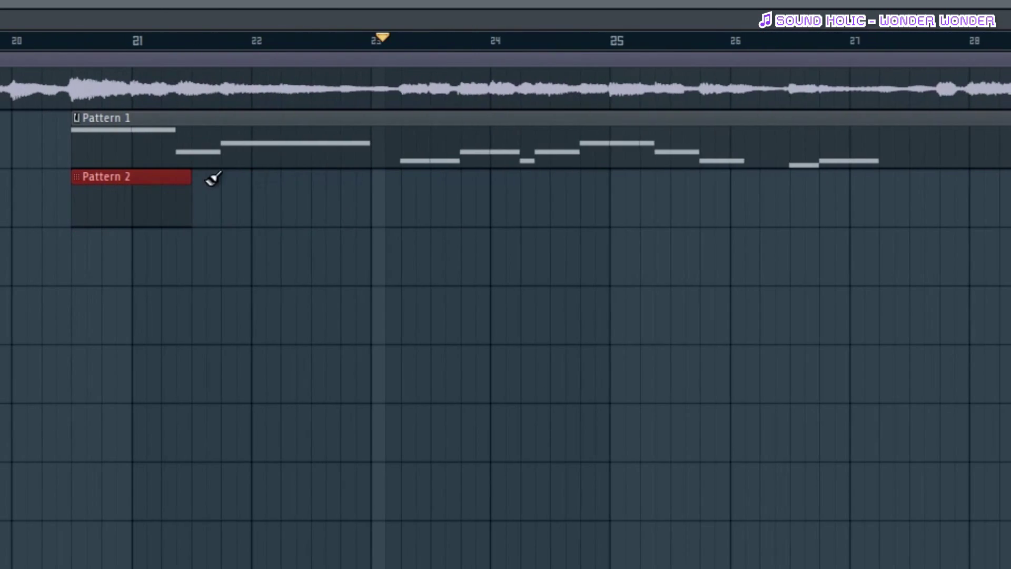
pyautogui.moveTo(191, 177); pyautogui.dragTo(1000, 176)
pyautogui.scroll(2, 356, 259)
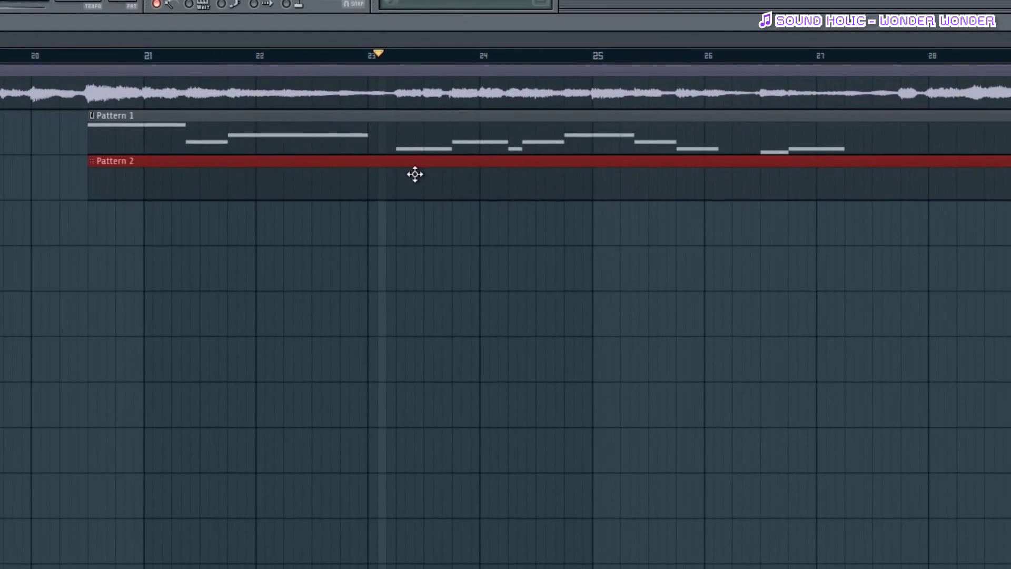
# Step: Open Pattern 2 in the Piano roll with the 3xOsc #2 channel selected
pyautogui.doubleClick(415, 174)
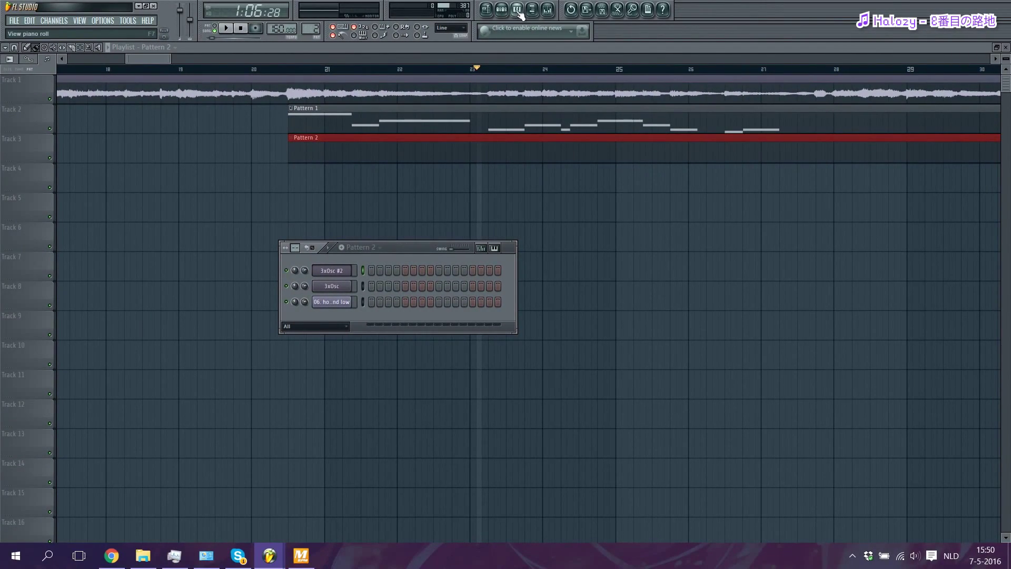
pyautogui.click(518, 10)
pyautogui.click(160, 49)
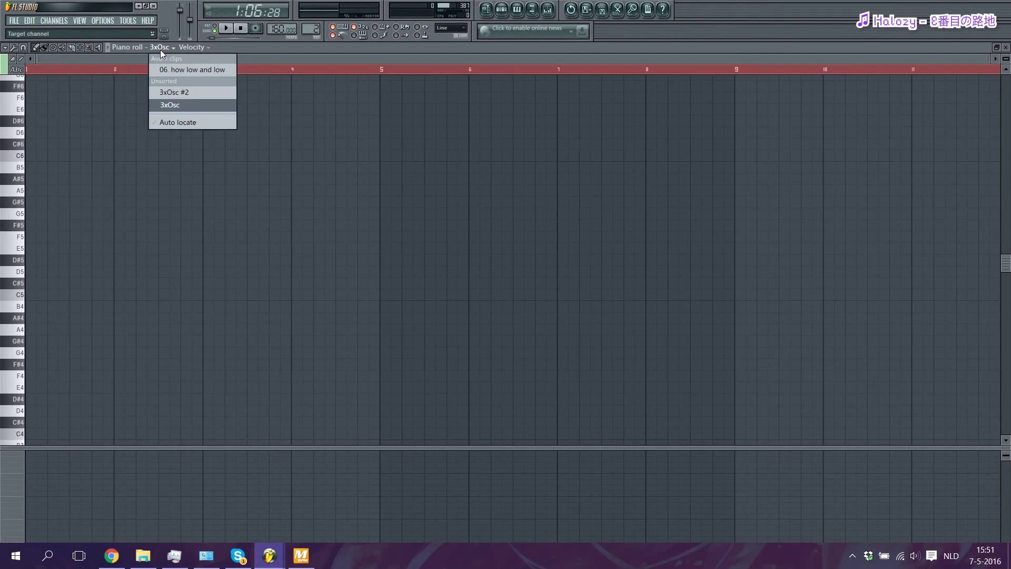
pyautogui.click(184, 93)
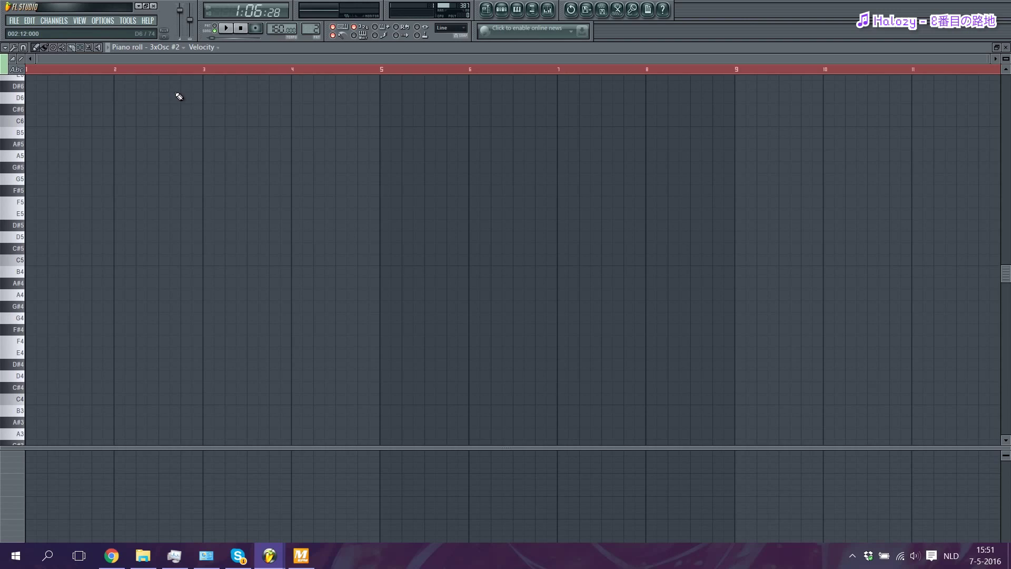
# Step: Draw five notes for 3xOsc #2: A5, F#5, F5, C6 and A5
pyautogui.click(100, 155)
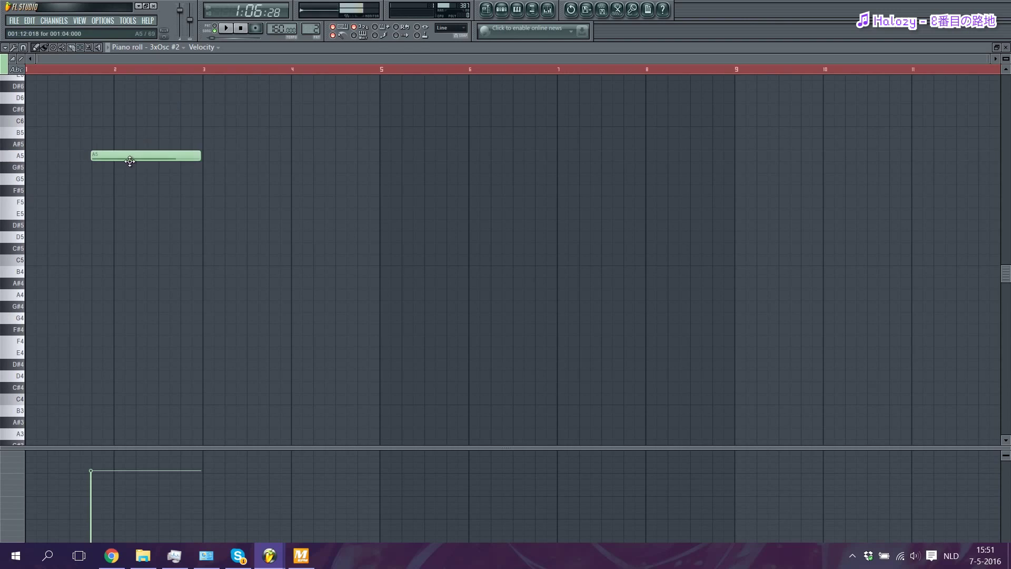
pyautogui.click(221, 190)
pyautogui.click(434, 201)
pyautogui.click(539, 120)
pyautogui.click(766, 155)
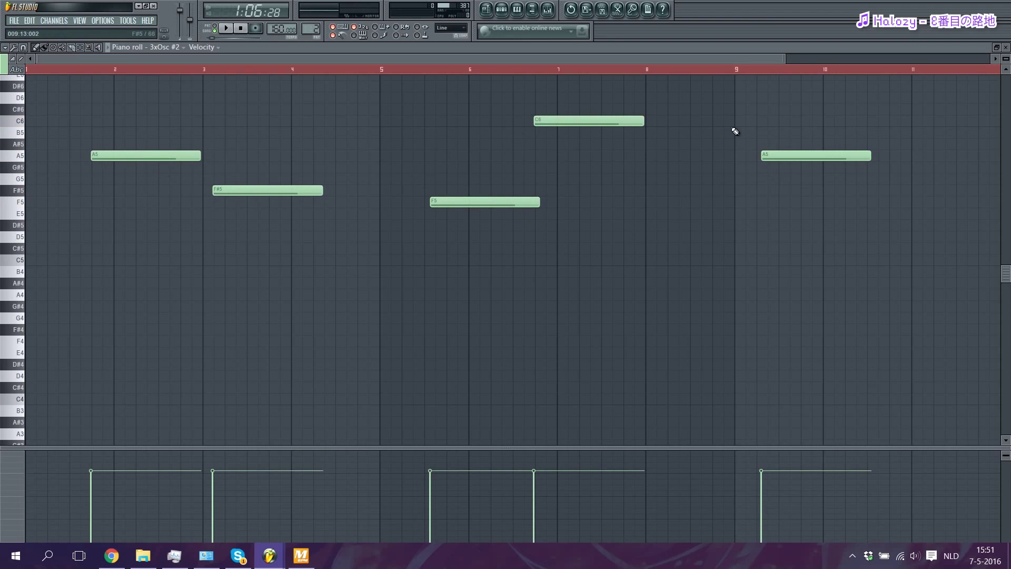
pyautogui.click(486, 9)
pyautogui.scroll(-1, 315, 152)
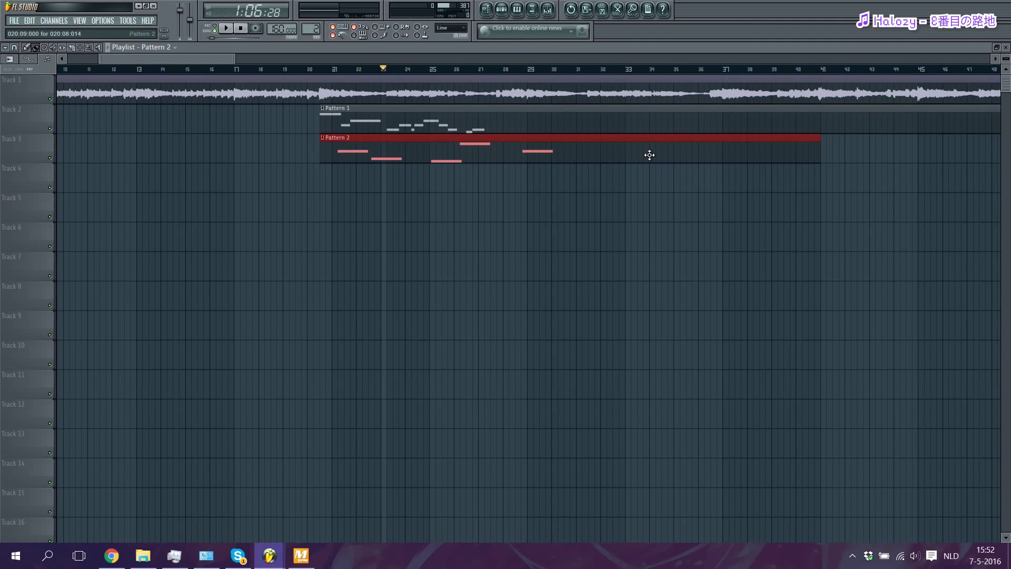
# Step: In Pattern 1's piano roll, select pink colour group 10 and draw a G#4 at bar 8
pyautogui.doubleClick(397, 127)
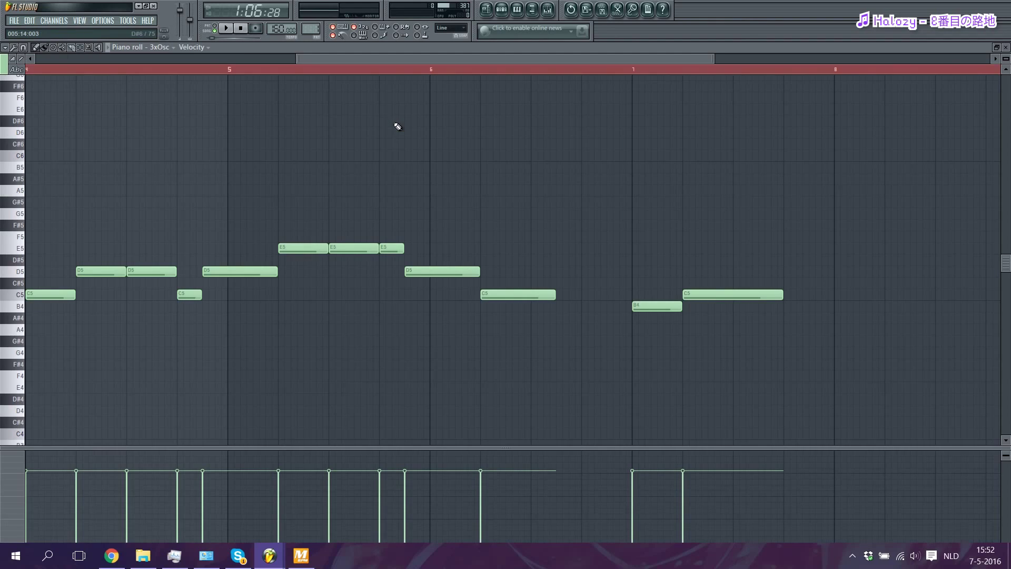
pyautogui.scroll(-5, 518, 188)
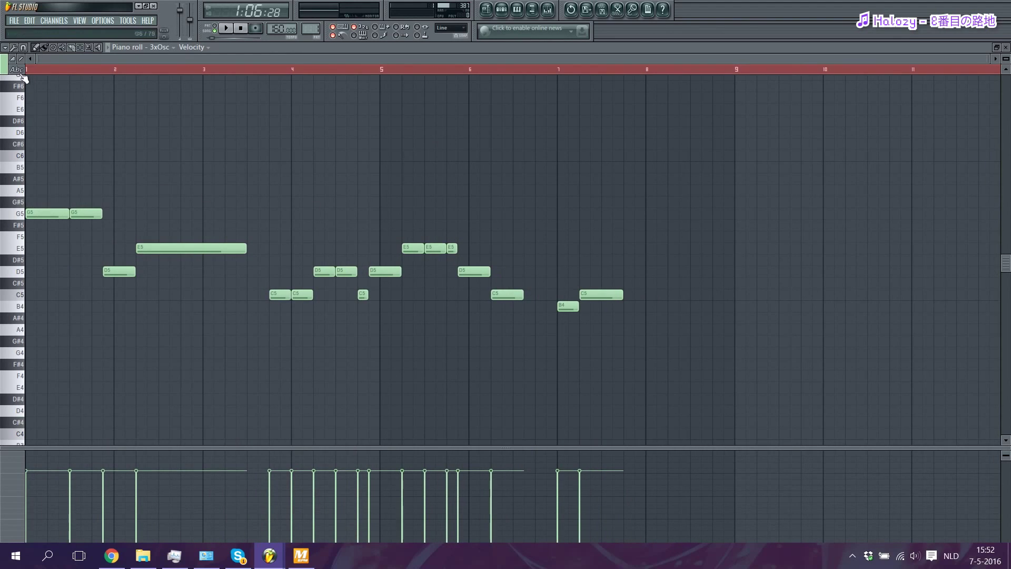
pyautogui.click(5, 65)
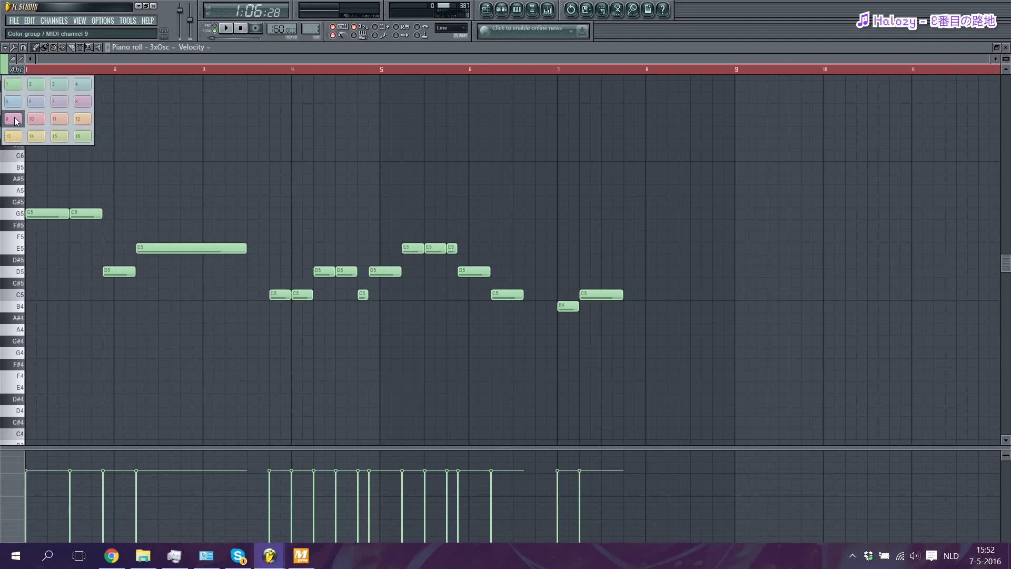
pyautogui.click(33, 124)
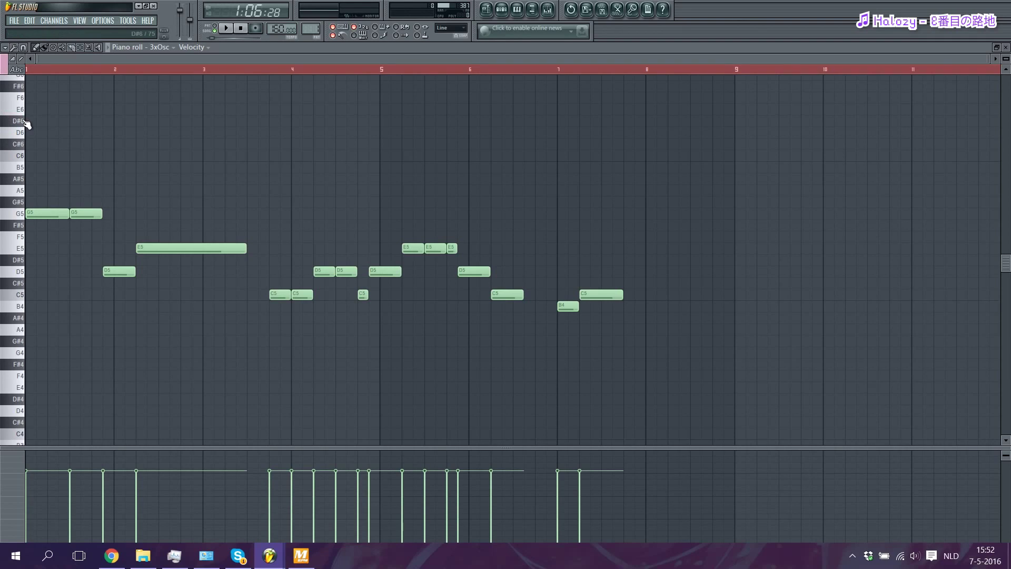
pyautogui.click(628, 338)
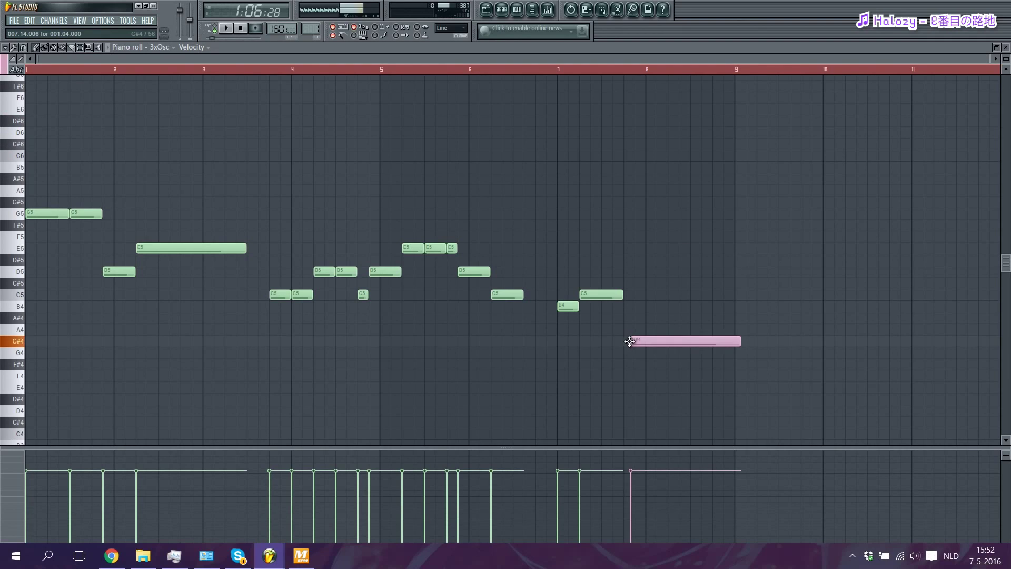
pyautogui.scroll(-1, 595, 370)
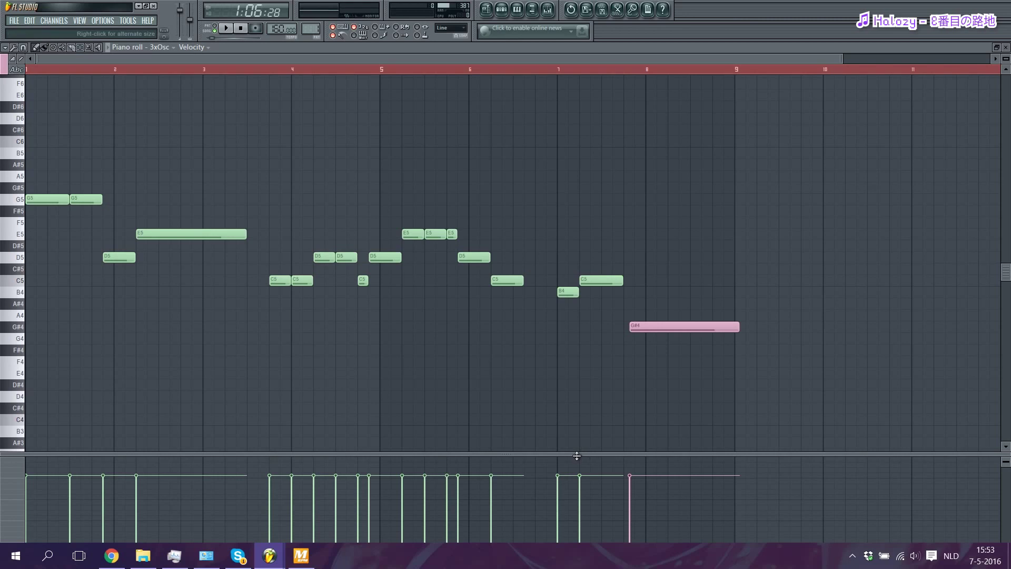
# Step: Lower the pink G#4 note's velocity to 37%, then delete that note
pyautogui.moveTo(573, 459); pyautogui.dragTo(569, 559)
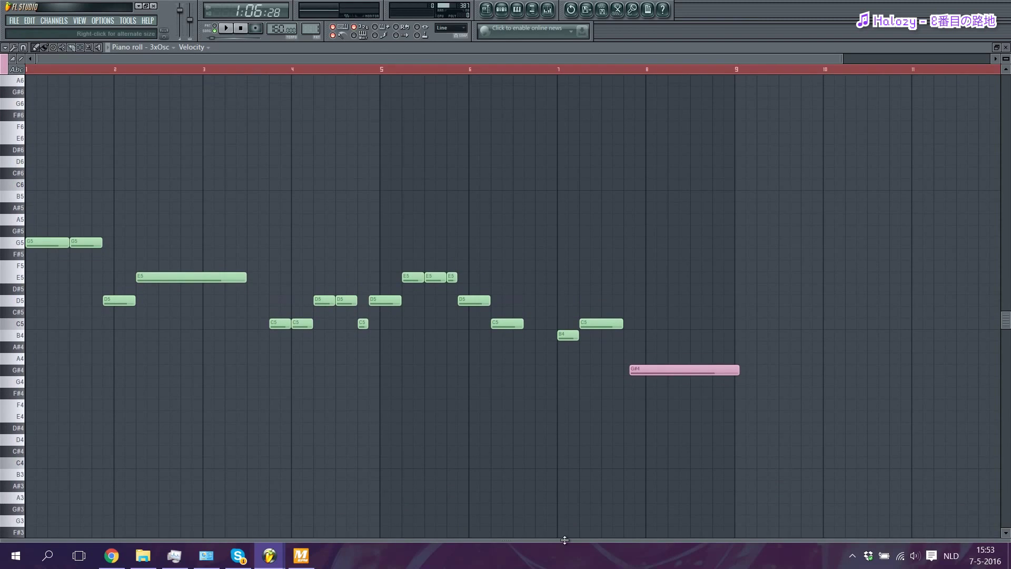
pyautogui.moveTo(564, 535); pyautogui.dragTo(572, 417)
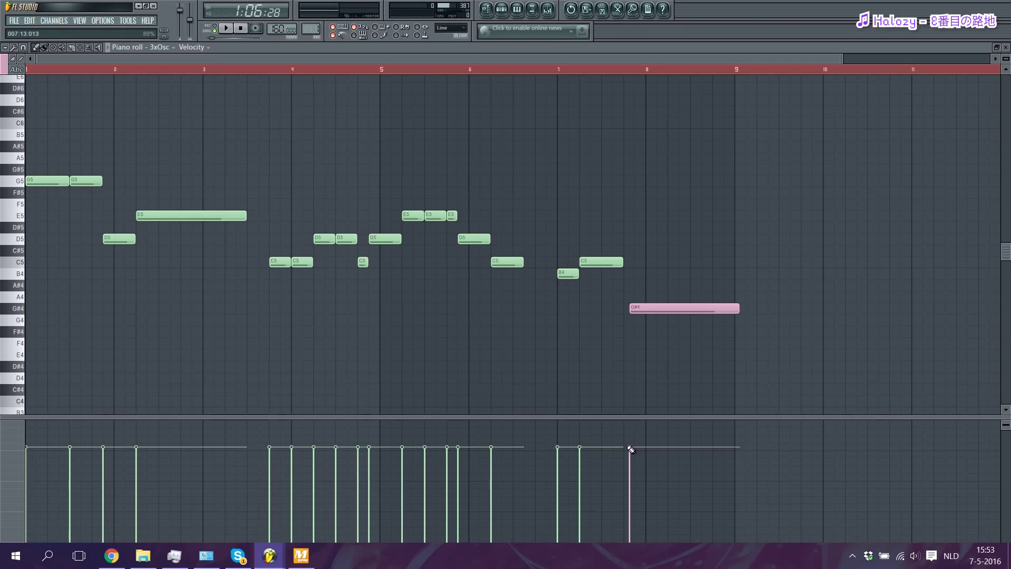
pyautogui.moveTo(630, 448); pyautogui.dragTo(634, 500)
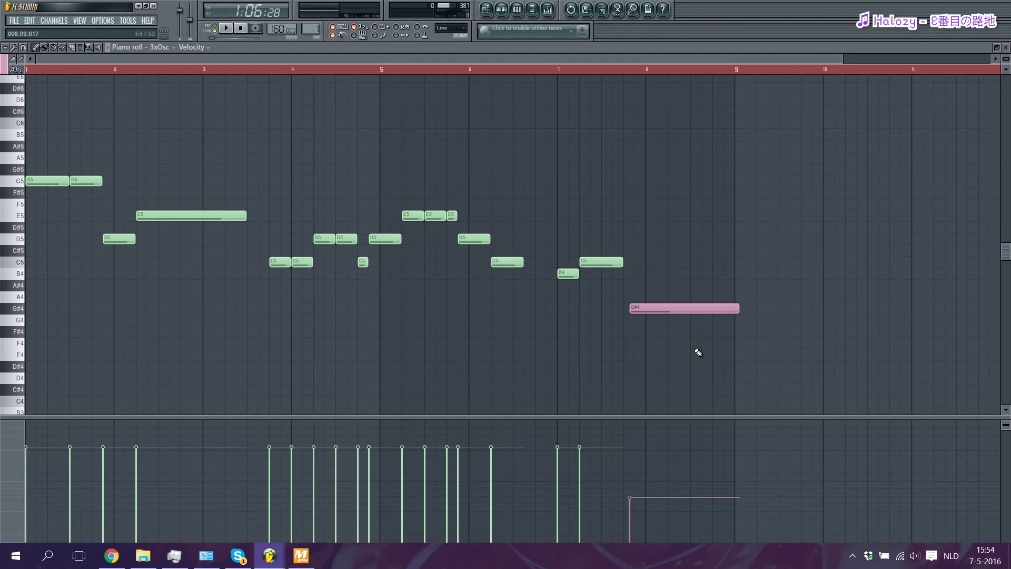
pyautogui.rightClick(689, 309)
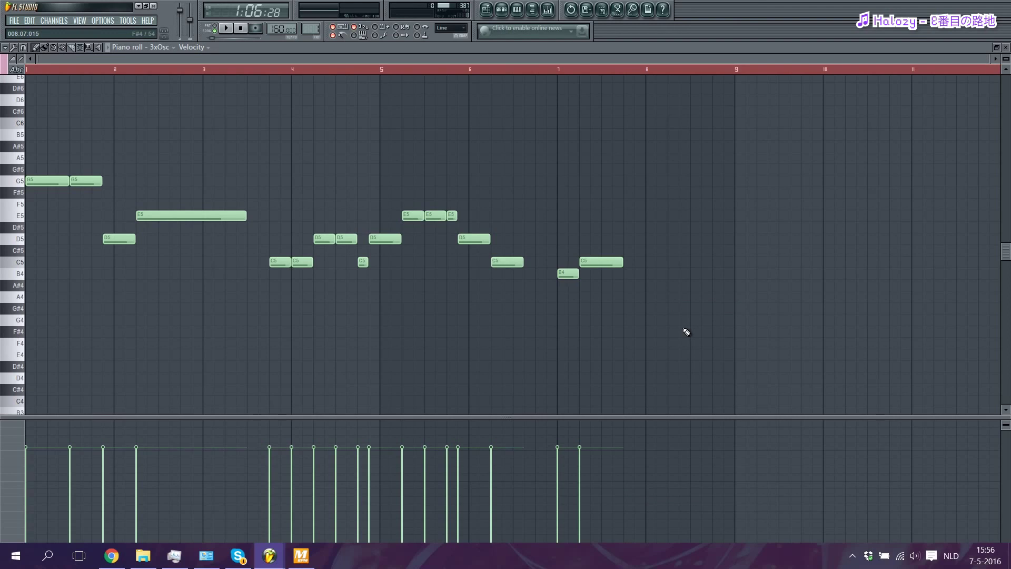
# Step: Draw two pink E5 notes at bar 1, sized to match the G5 melody notes
pyautogui.scroll(2, 686, 331)
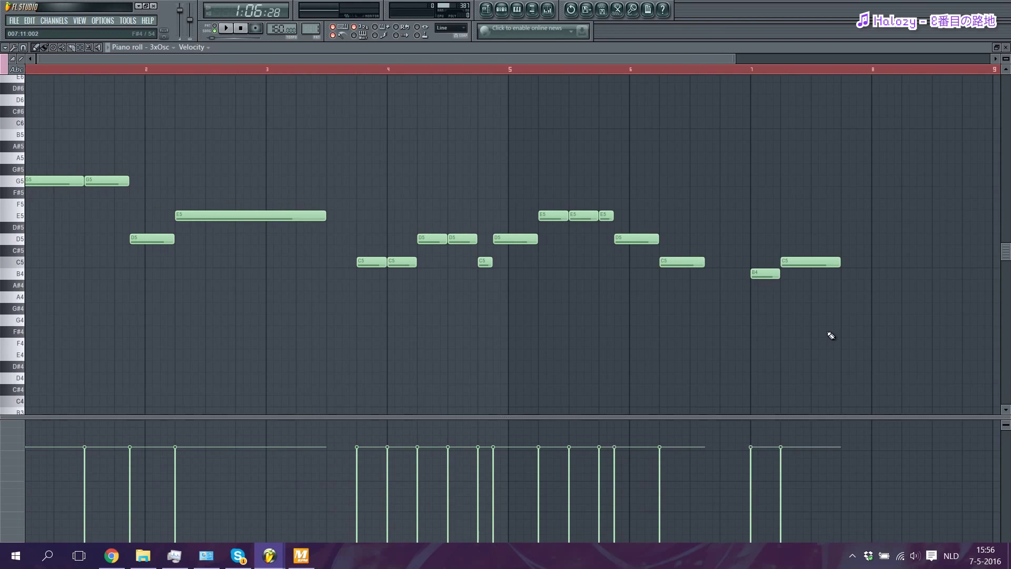
pyautogui.scroll(3, 52, 291)
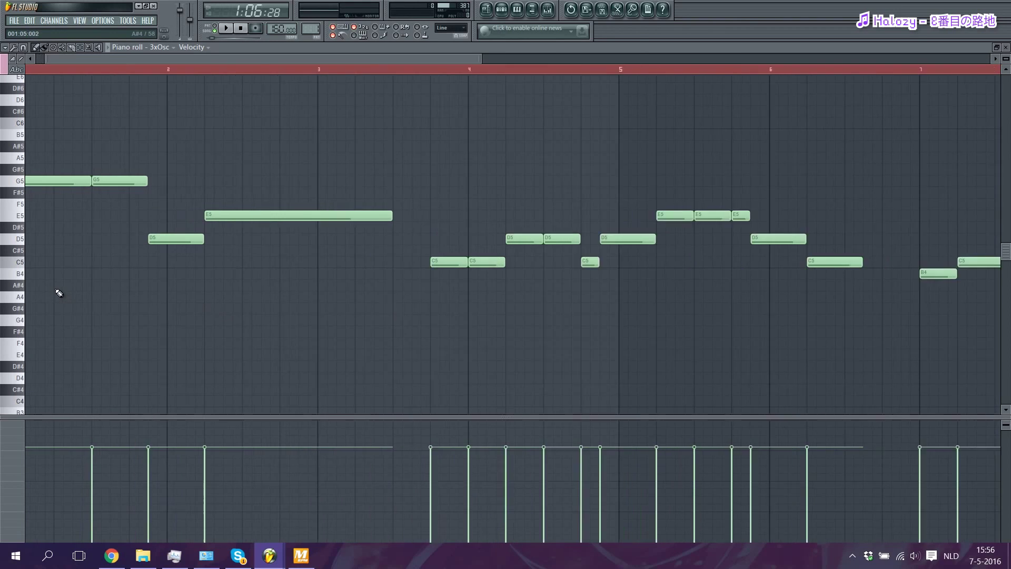
pyautogui.hscroll(-1, 227, 64)
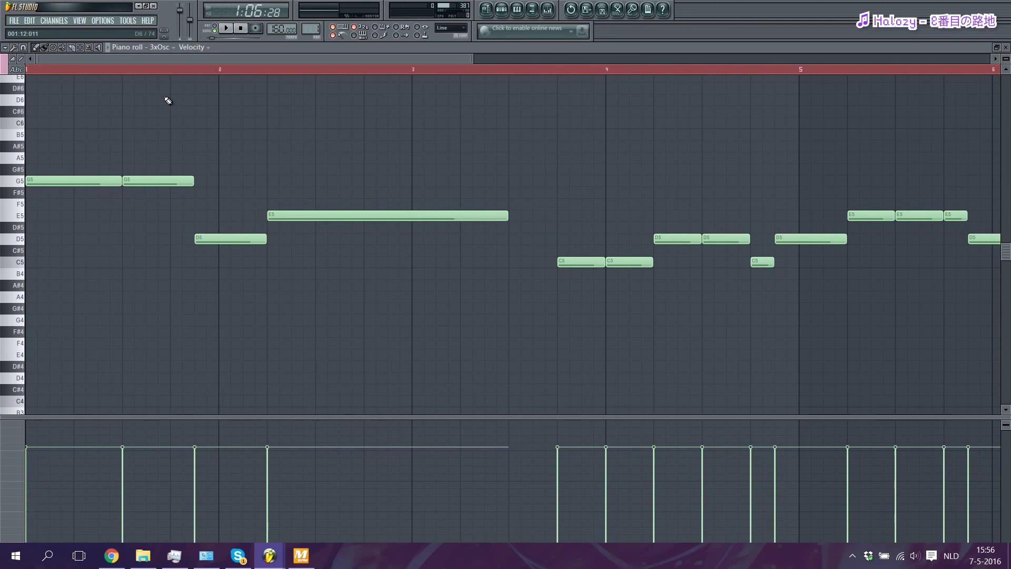
pyautogui.scroll(-1, 168, 100)
pyautogui.scroll(3, 33, 214)
pyautogui.click(34, 214)
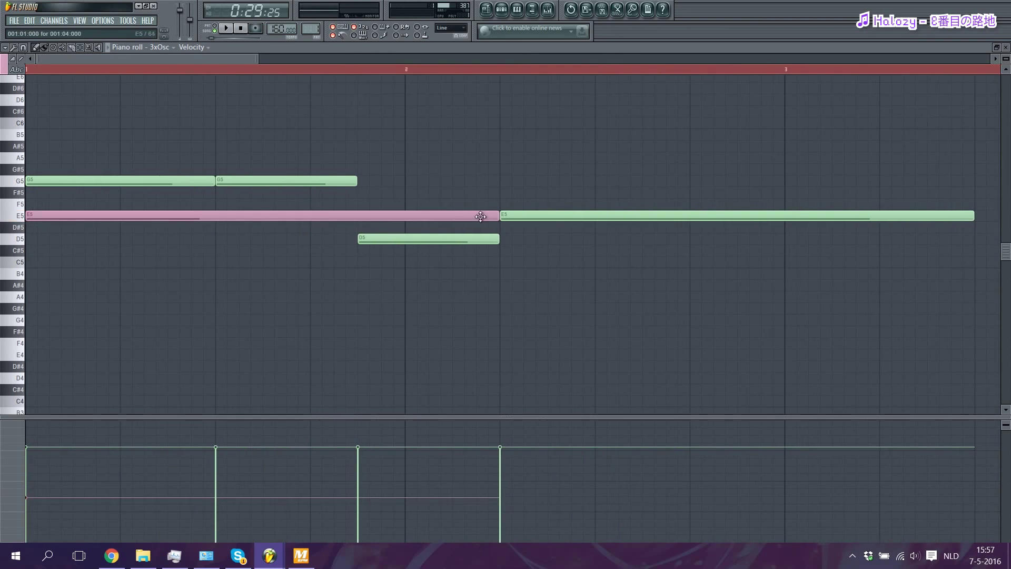
pyautogui.moveTo(494, 215); pyautogui.dragTo(214, 214)
pyautogui.click(218, 214)
pyautogui.moveTo(406, 212); pyautogui.dragTo(357, 214)
pyautogui.scroll(-2, 351, 266)
# Step: Add a pink B4, a C5 stretched under the long E5, and two A4 notes
pyautogui.click(183, 273)
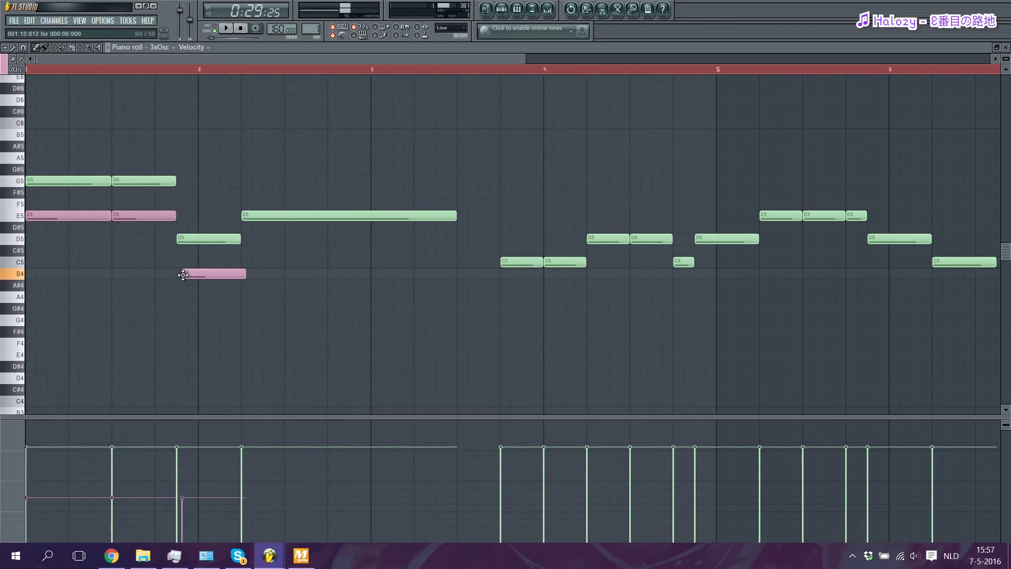
pyautogui.scroll(-1, 163, 277)
pyautogui.scroll(3, 122, 289)
pyautogui.scroll(1, 318, 266)
pyautogui.moveTo(318, 263); pyautogui.dragTo(270, 266)
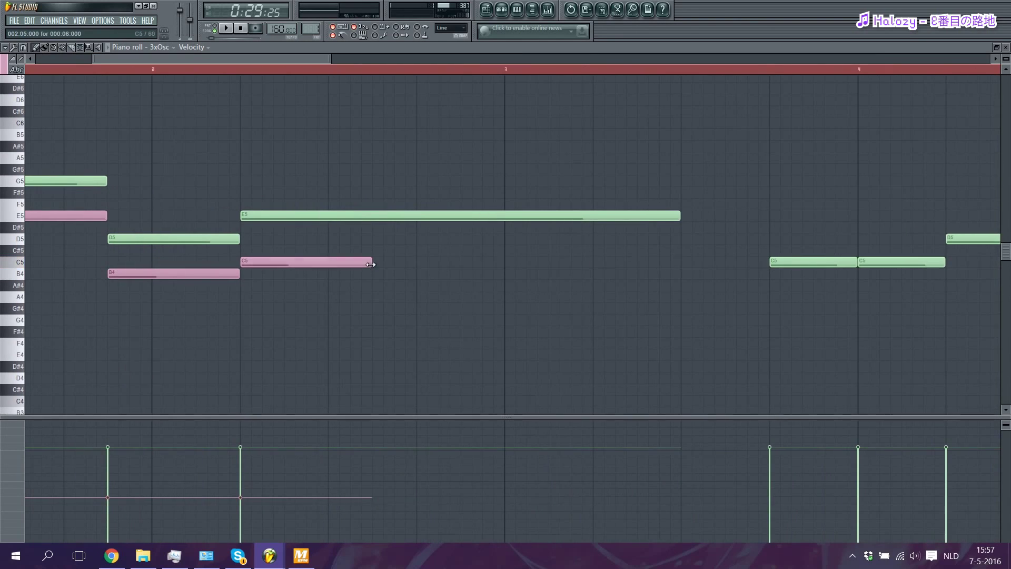
pyautogui.moveTo(371, 261); pyautogui.dragTo(681, 262)
pyautogui.click(772, 296)
pyautogui.scroll(-2, 403, 277)
pyautogui.scroll(3, 548, 273)
pyautogui.scroll(-3, 548, 273)
pyautogui.click(447, 297)
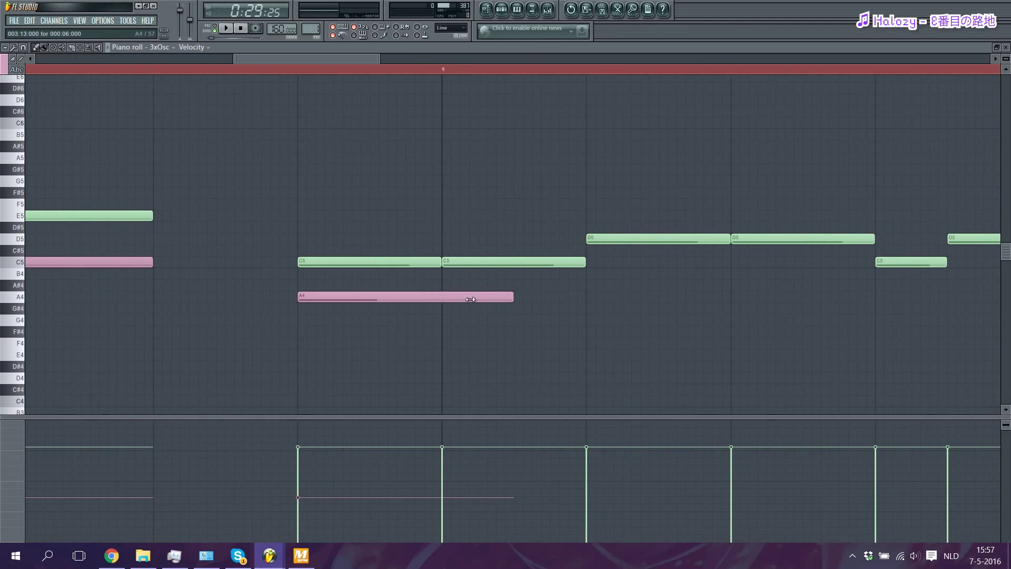
pyautogui.moveTo(513, 296); pyautogui.dragTo(586, 297)
# Step: Add pink B4 notes under the D5s and a shortened A4 under the C5
pyautogui.click(605, 273)
pyautogui.click(746, 273)
pyautogui.scroll(-2, 753, 285)
pyautogui.click(737, 297)
pyautogui.scroll(3, 710, 316)
pyautogui.moveTo(708, 296); pyautogui.dragTo(624, 296)
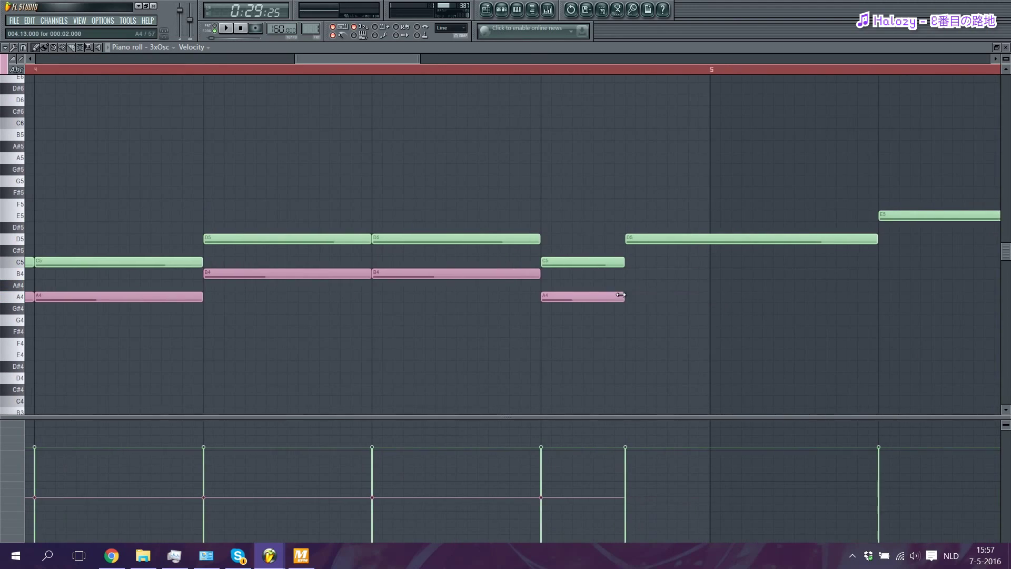
pyautogui.click(632, 274)
pyautogui.moveTo(723, 278); pyautogui.dragTo(877, 273)
pyautogui.scroll(-2, 334, 293)
pyautogui.scroll(1, 368, 273)
# Step: Finish the harmony through bar 7 with pink C5, B4, A4 and G4 notes
pyautogui.click(490, 261)
pyautogui.moveTo(634, 262); pyautogui.dragTo(583, 262)
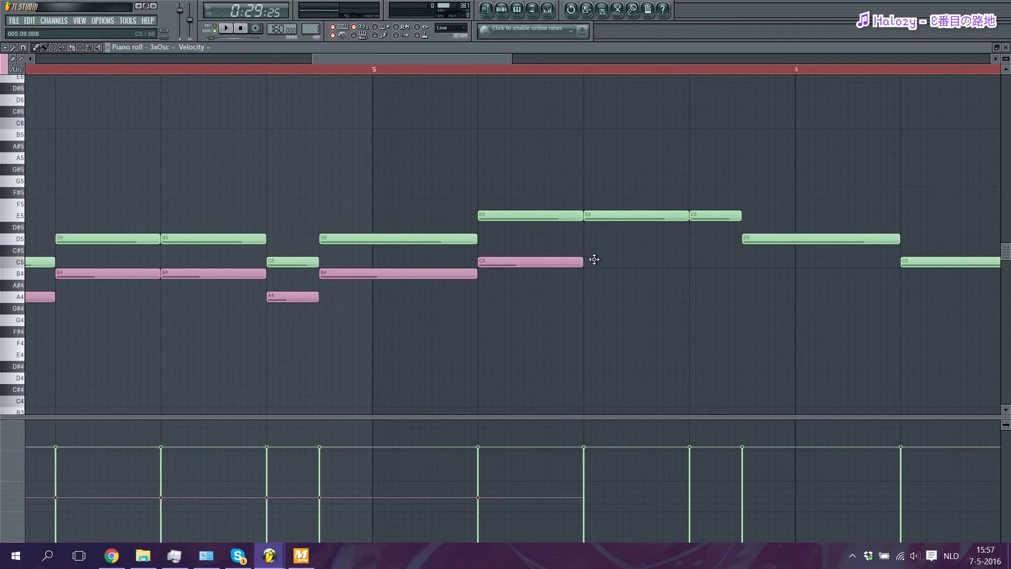
pyautogui.click(592, 262)
pyautogui.click(700, 262)
pyautogui.moveTo(747, 285)
pyautogui.mouseDown()
pyautogui.moveTo(774, 273)
pyautogui.moveTo(753, 274)
pyautogui.mouseUp()
pyautogui.moveTo(840, 273); pyautogui.dragTo(899, 273)
pyautogui.click(901, 296)
pyautogui.scroll(-2, 901, 292)
pyautogui.scroll(1, 789, 316)
pyautogui.click(684, 319)
pyautogui.moveTo(789, 319); pyautogui.dragTo(752, 320)
pyautogui.click(761, 297)
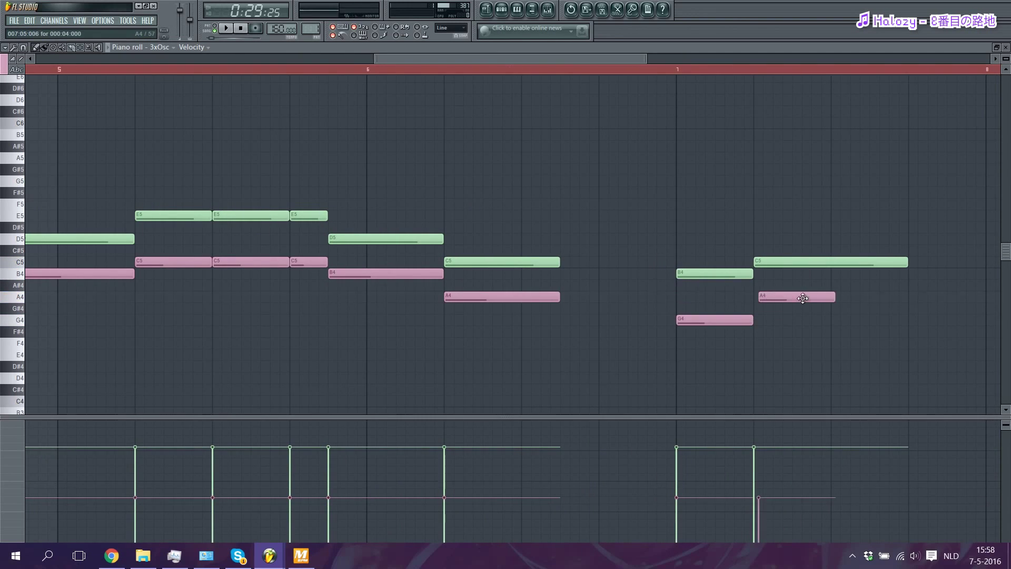
pyautogui.moveTo(835, 297); pyautogui.dragTo(899, 288)
pyautogui.scroll(-2, 898, 287)
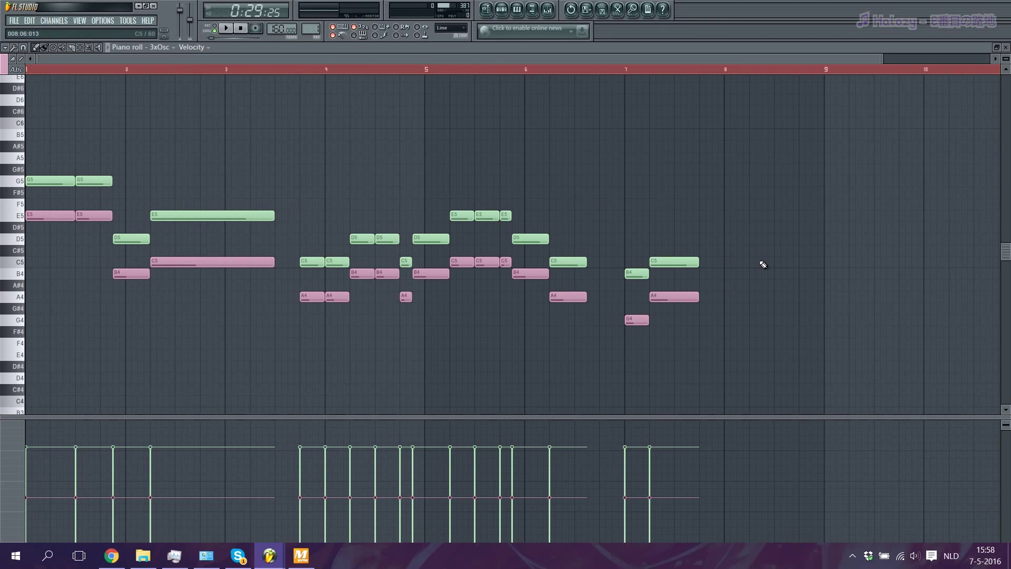
# Step: Play the melody with its pink harmony, then stop playback
pyautogui.press('space')
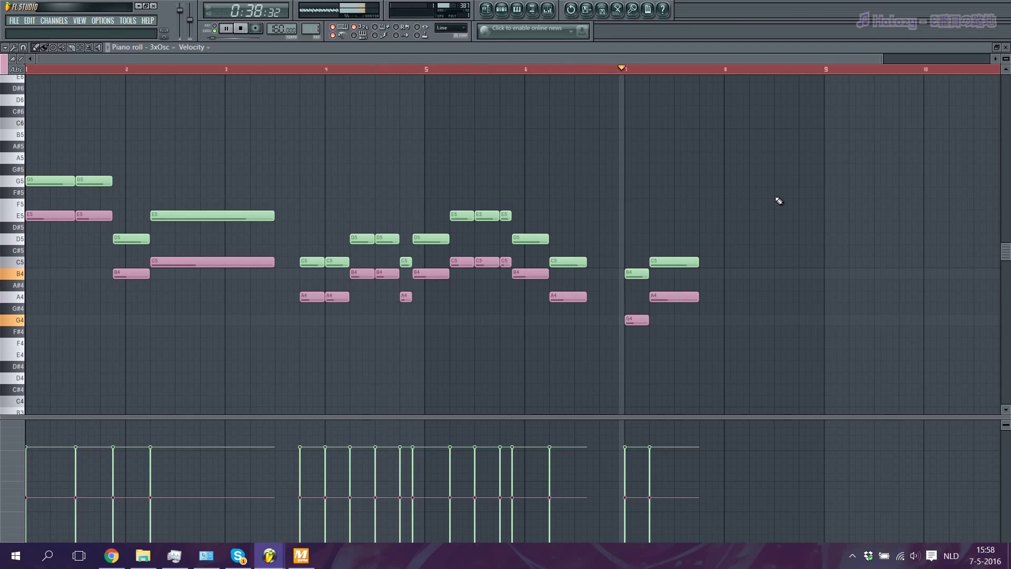
pyautogui.press('space')
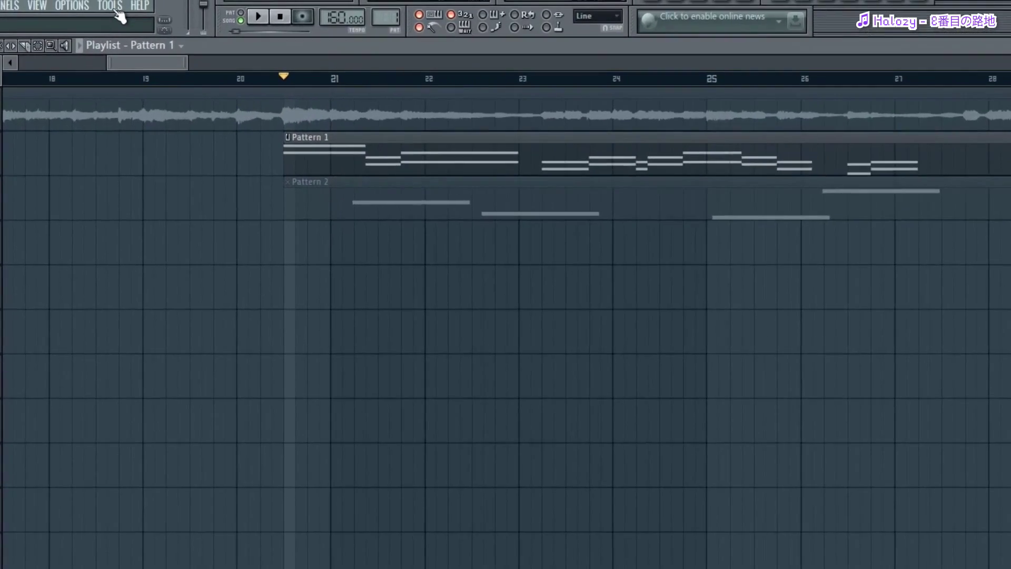
# Step: Run the Tools macro Prepare for MIDI export on the project
pyautogui.click(129, 21)
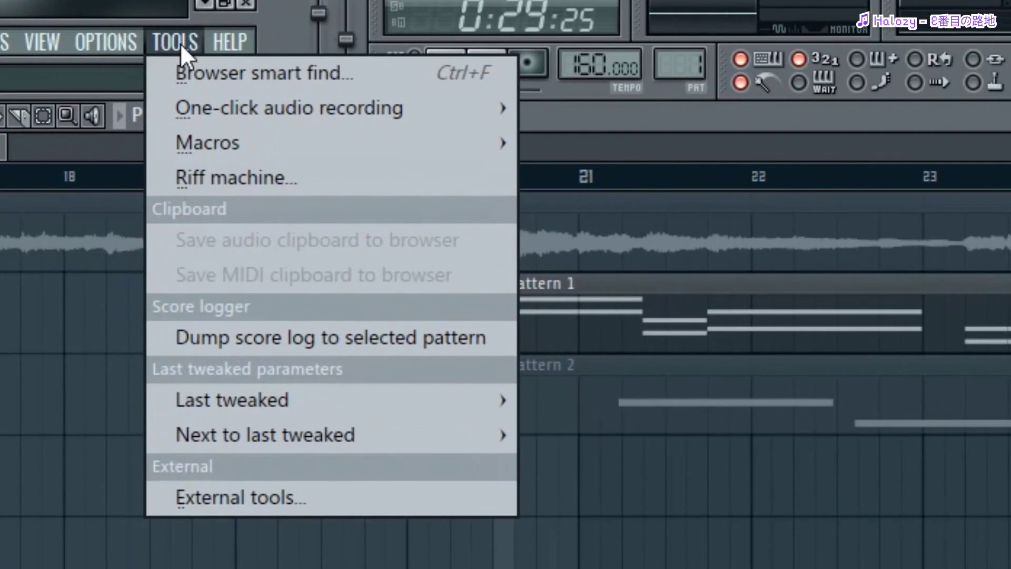
pyautogui.moveTo(200, 153)
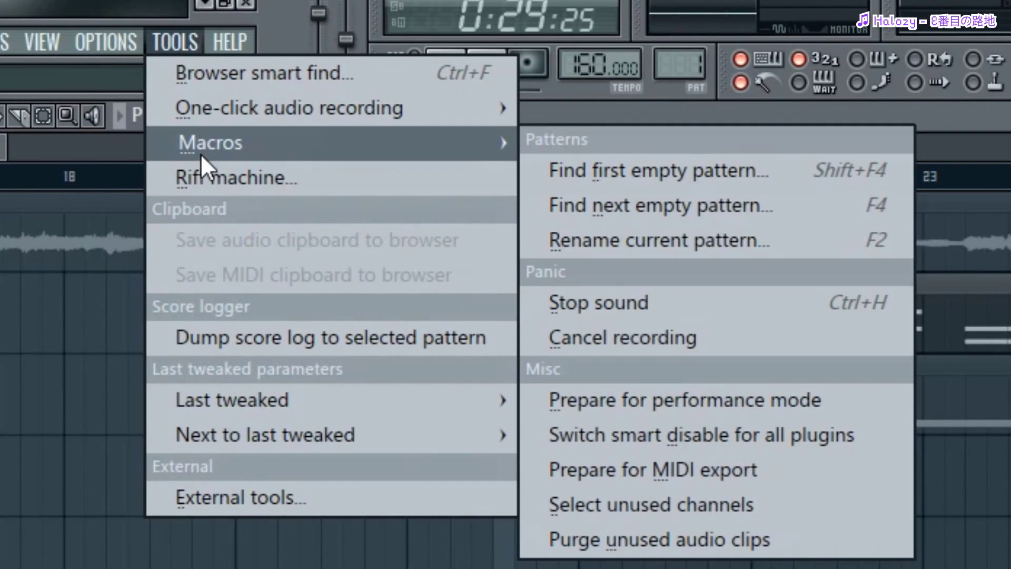
pyautogui.click(678, 472)
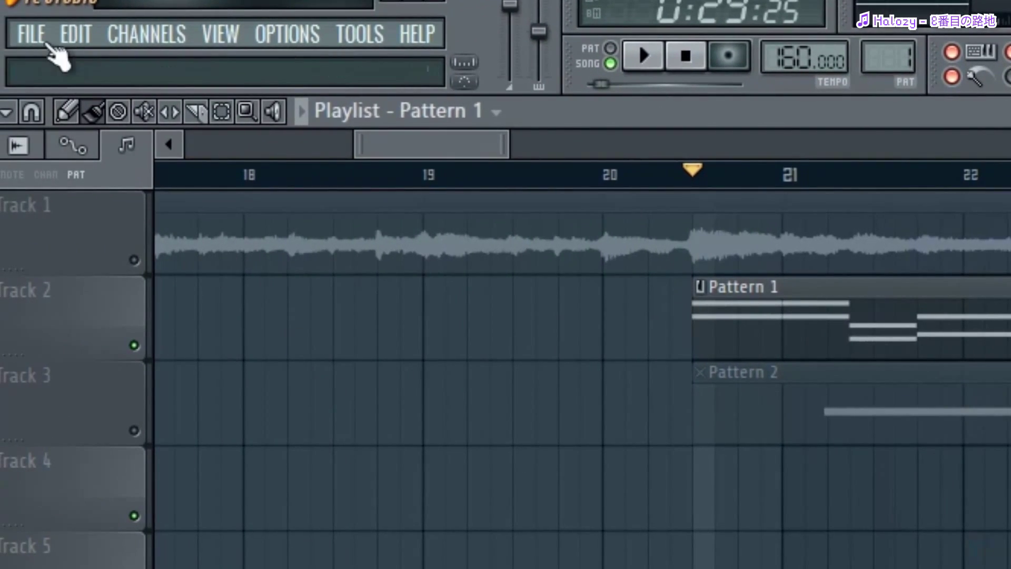
# Step: Bring up the MIDI file export dialog via File > Export, then cancel it
pyautogui.click(41, 39)
pyautogui.moveTo(129, 361)
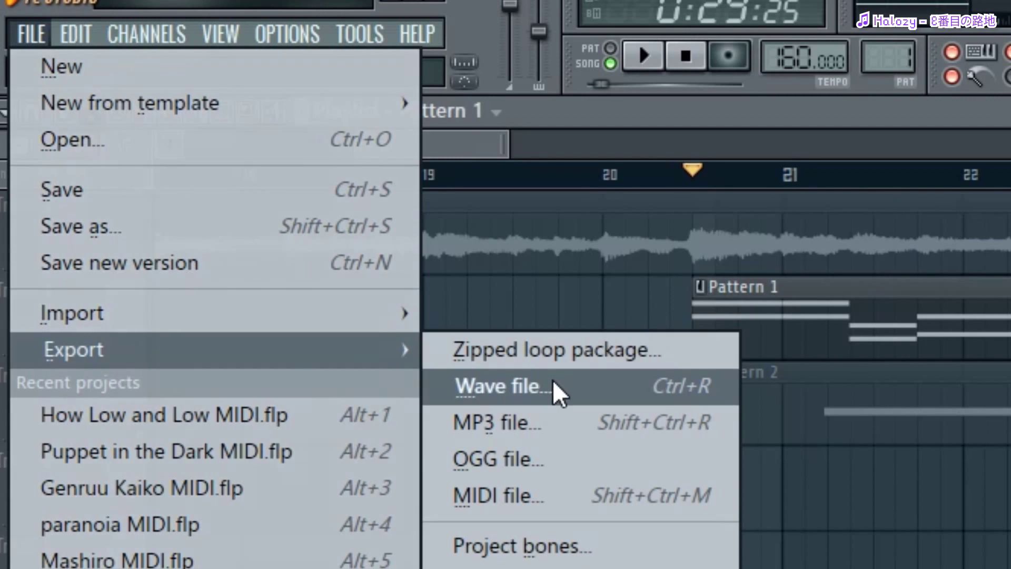
pyautogui.click(545, 495)
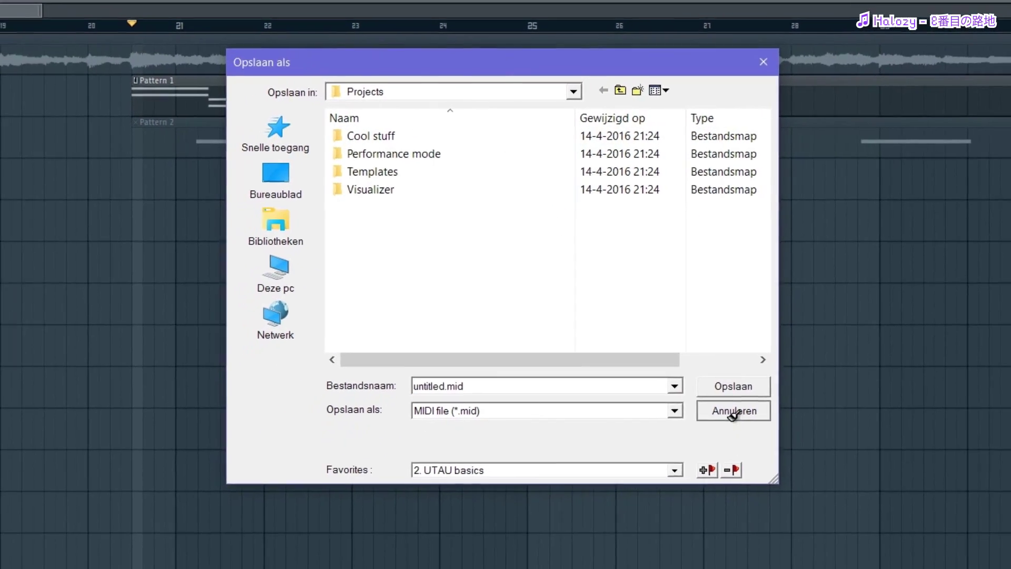
pyautogui.click(748, 445)
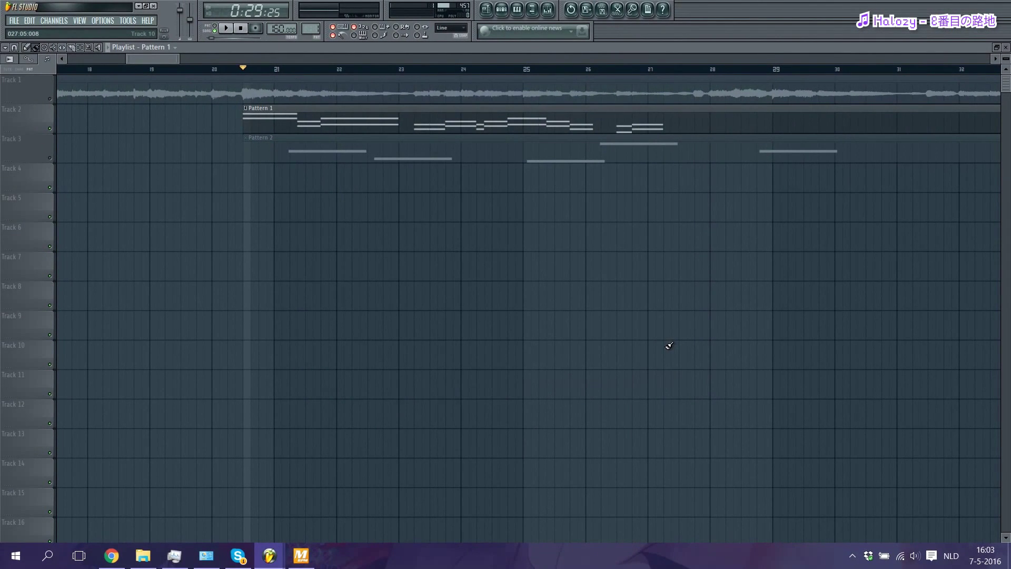